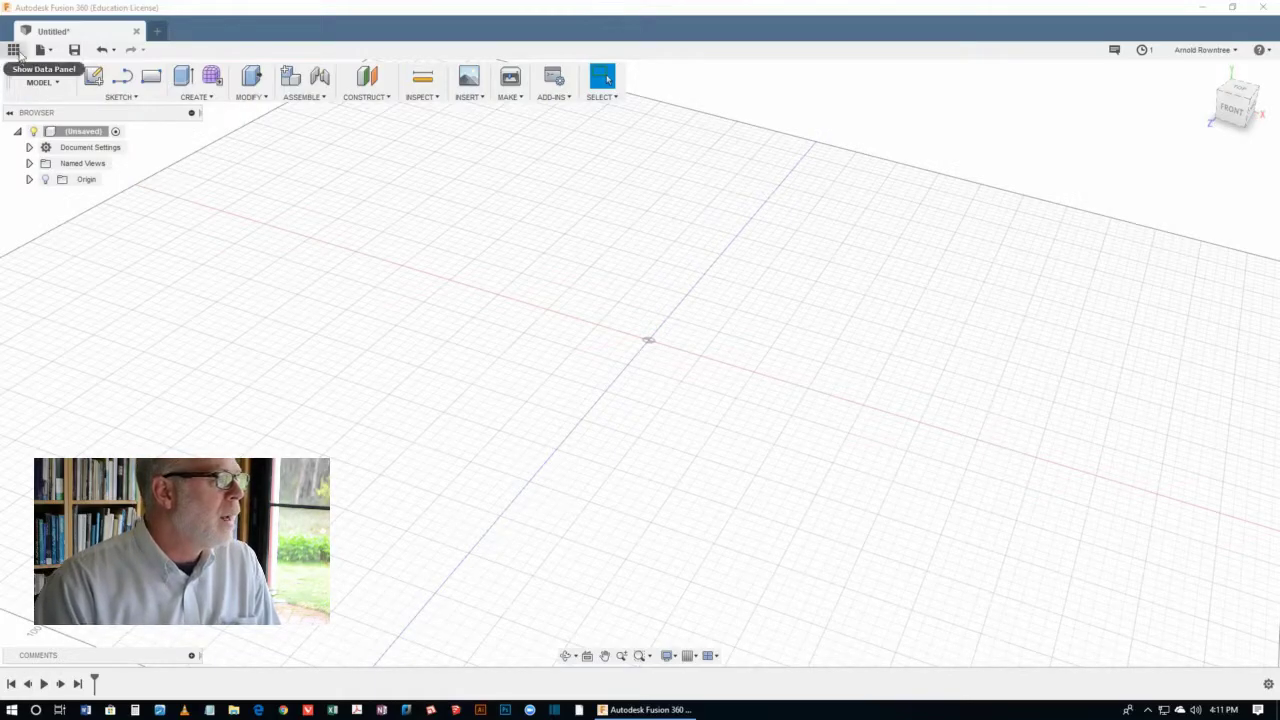
Create a folder named "16 Parts" in the CAD Curiculum project and hide the project data
left_click(14, 50)
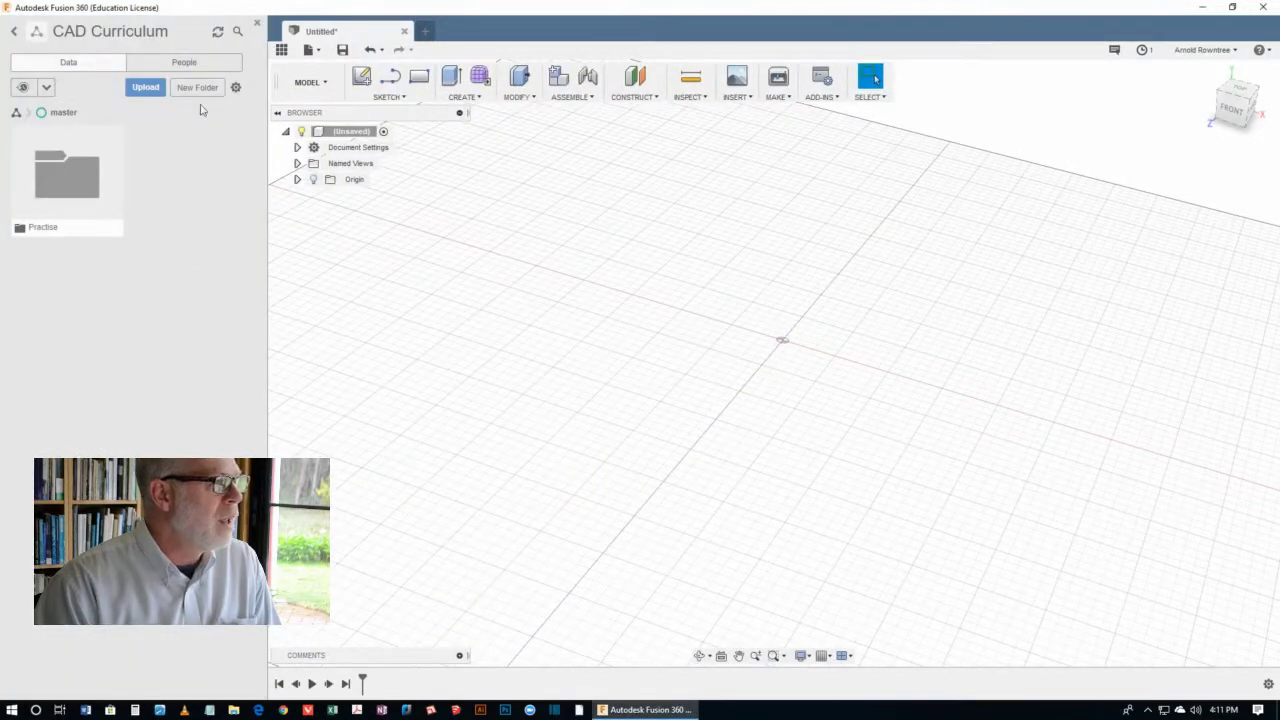
left_click(198, 90)
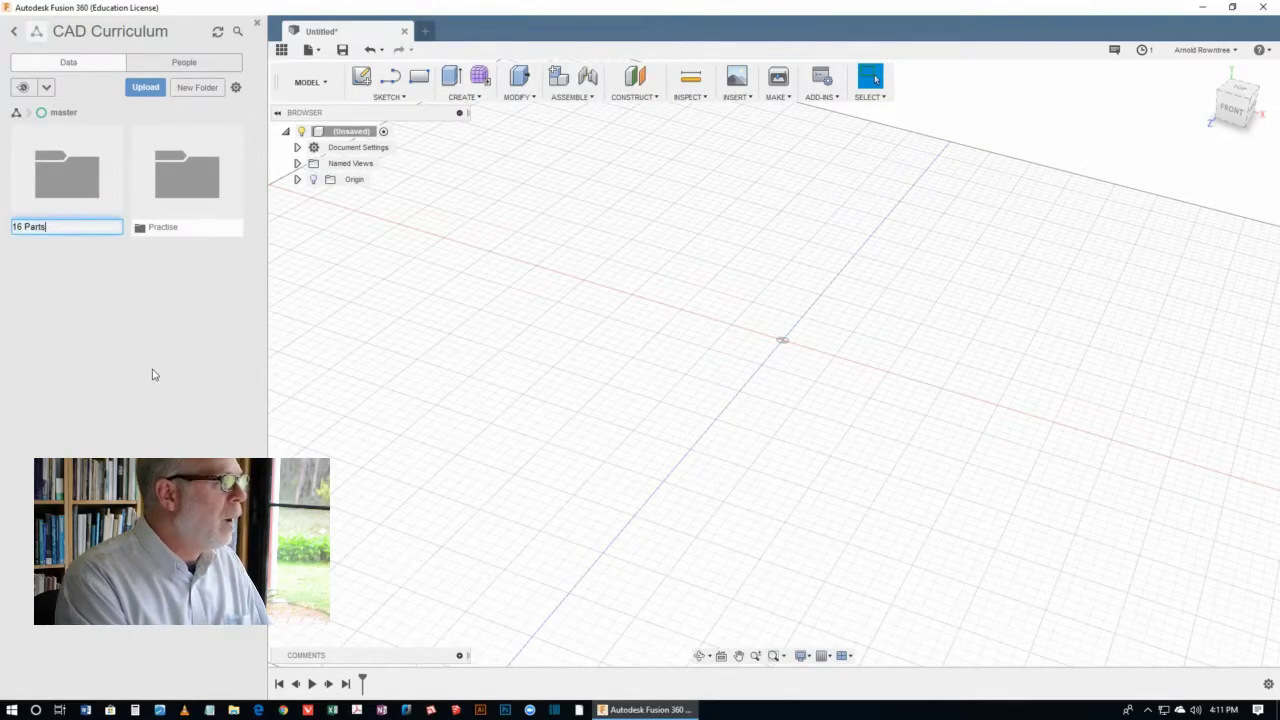
key("Return")
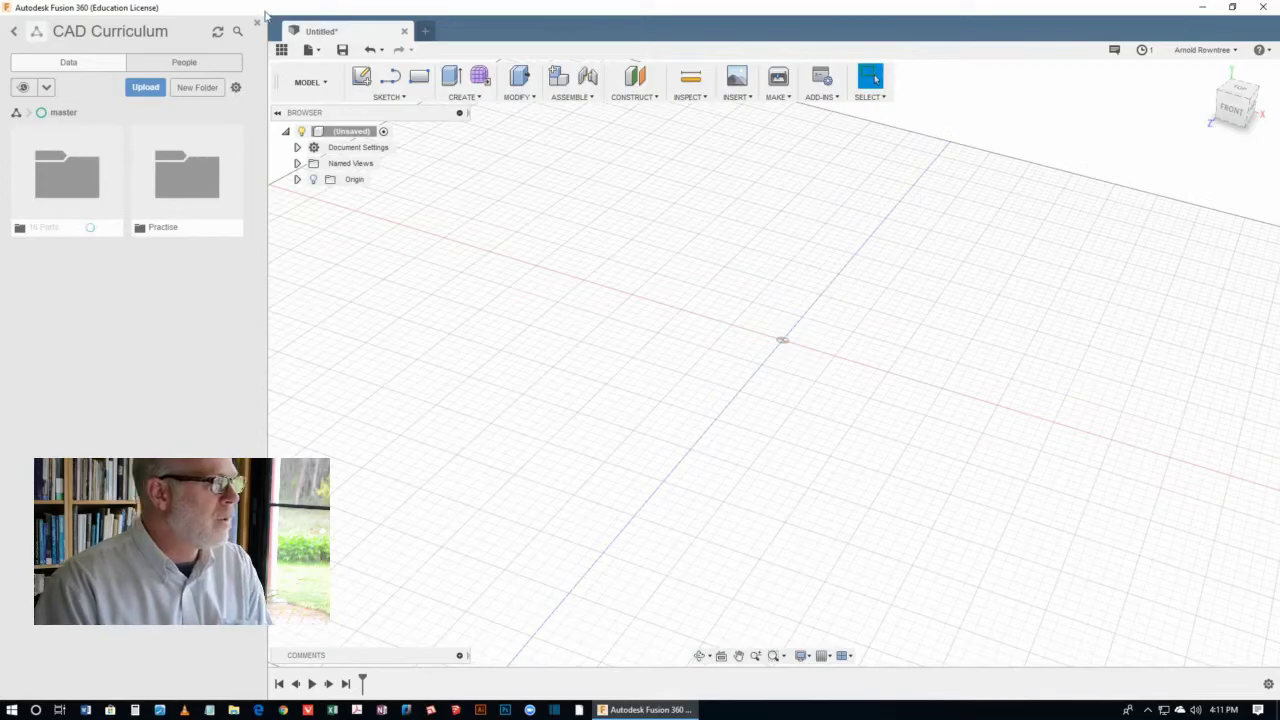
left_click(253, 17)
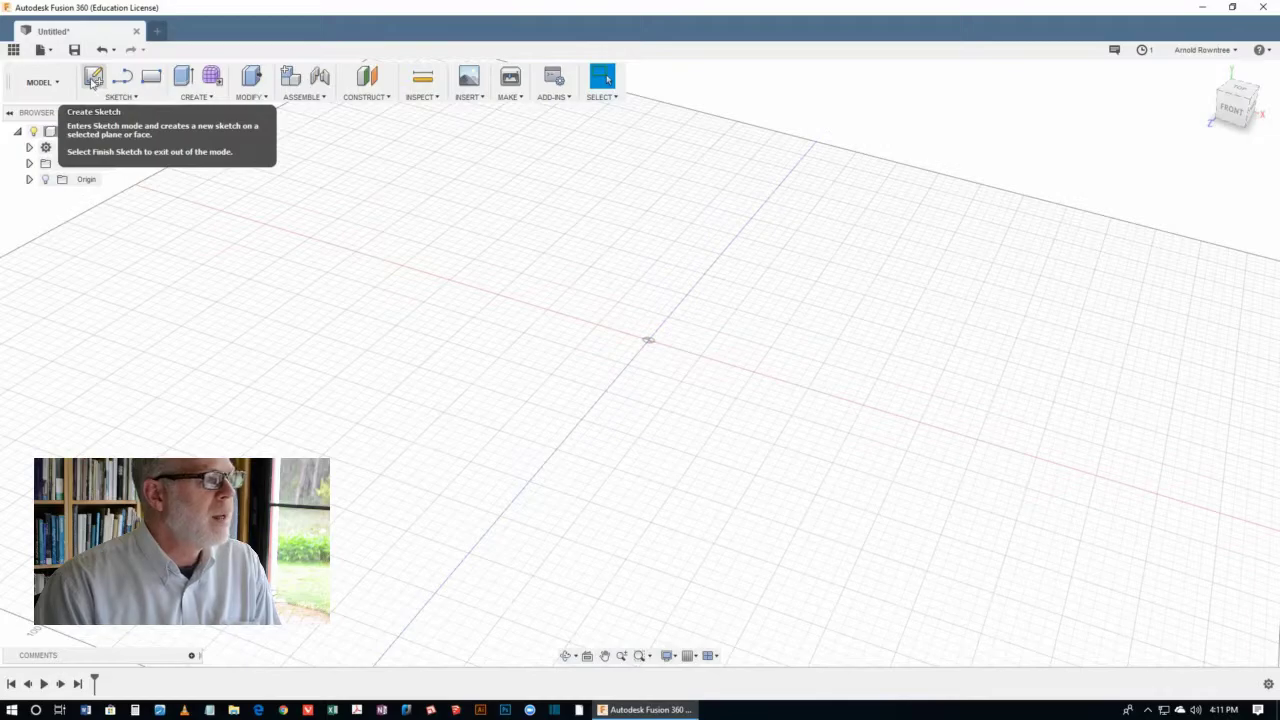
Start a sketch on the front plane and draw a two-point rectangle about 130 by 73 mm around the origin
left_click(93, 78)
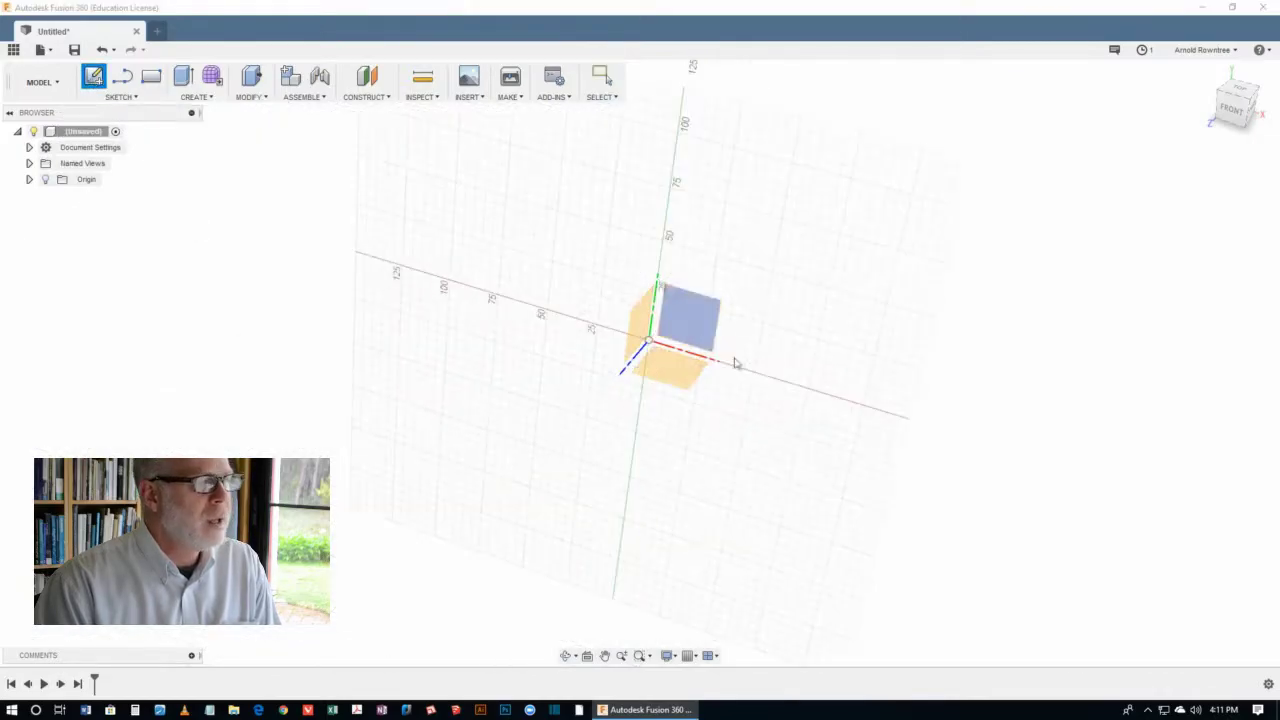
left_click(735, 363)
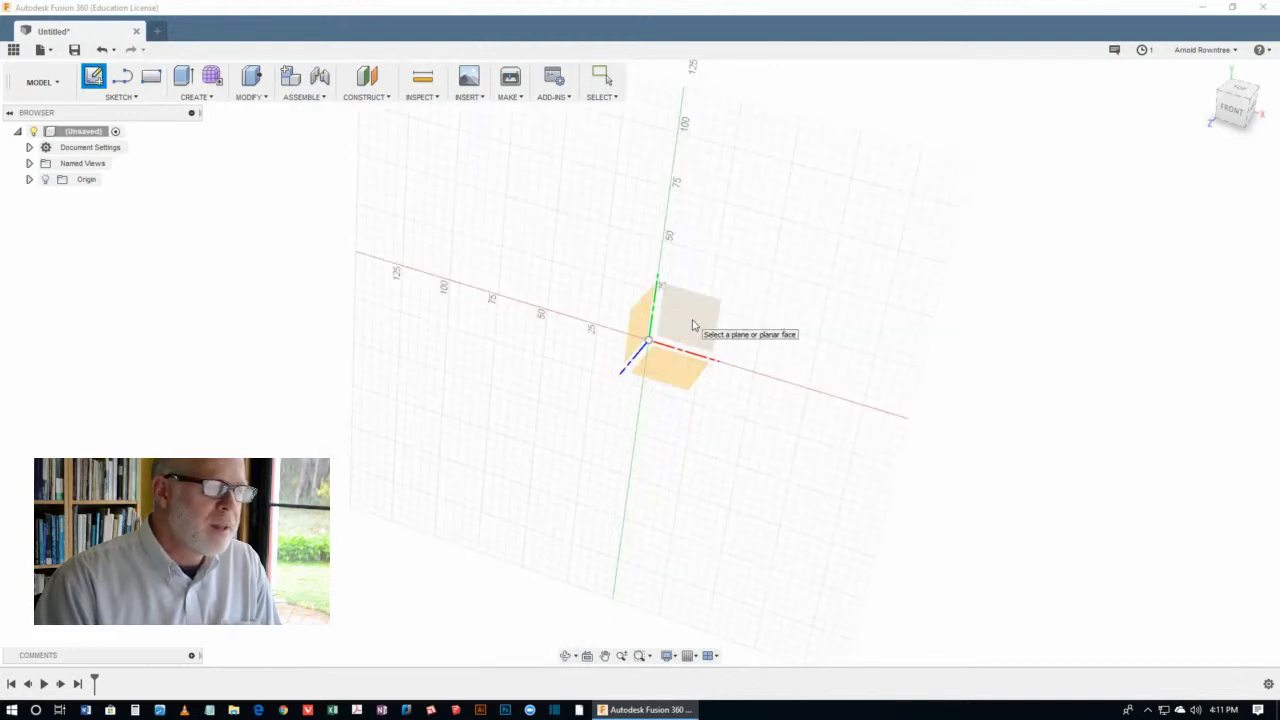
left_click(693, 325)
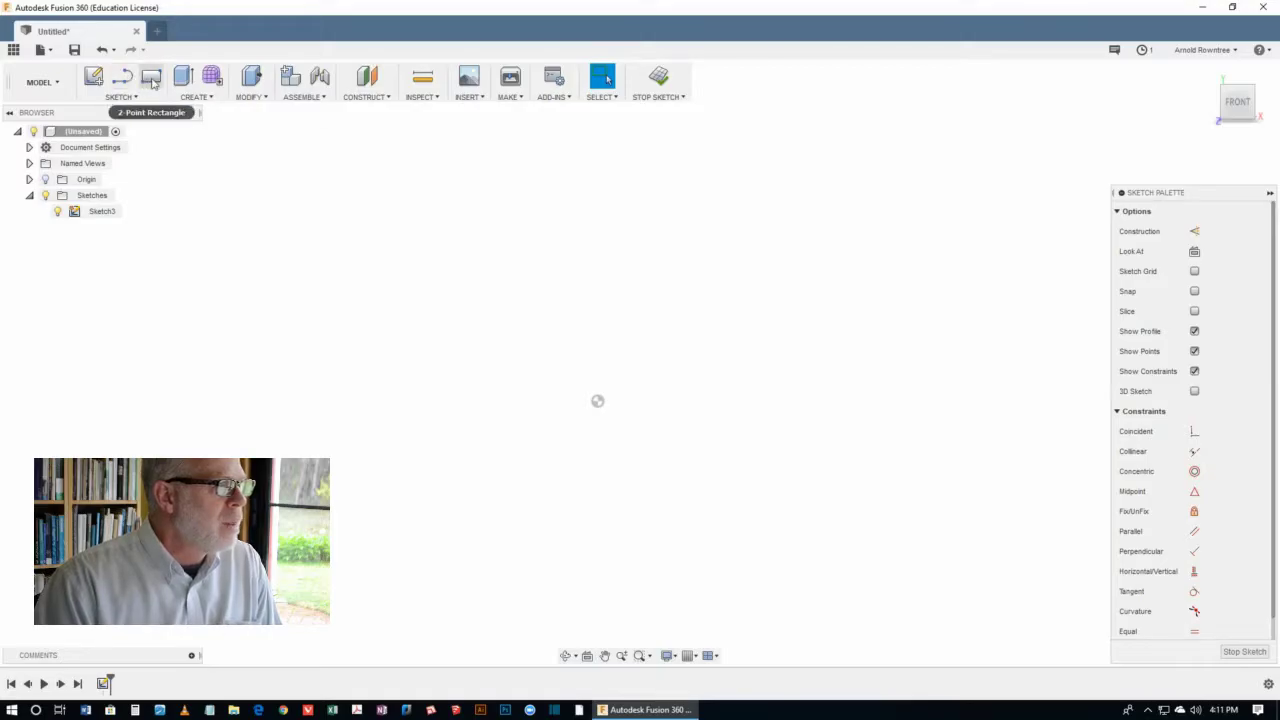
left_click(151, 78)
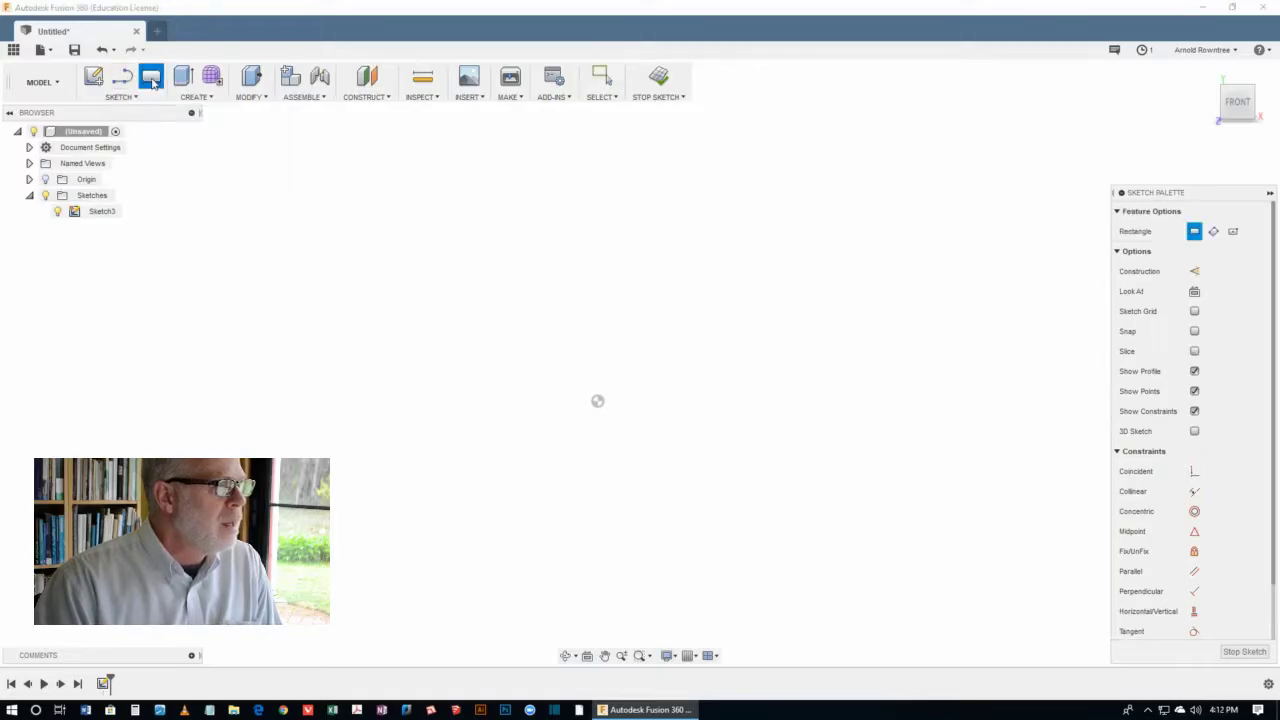
left_click(435, 473)
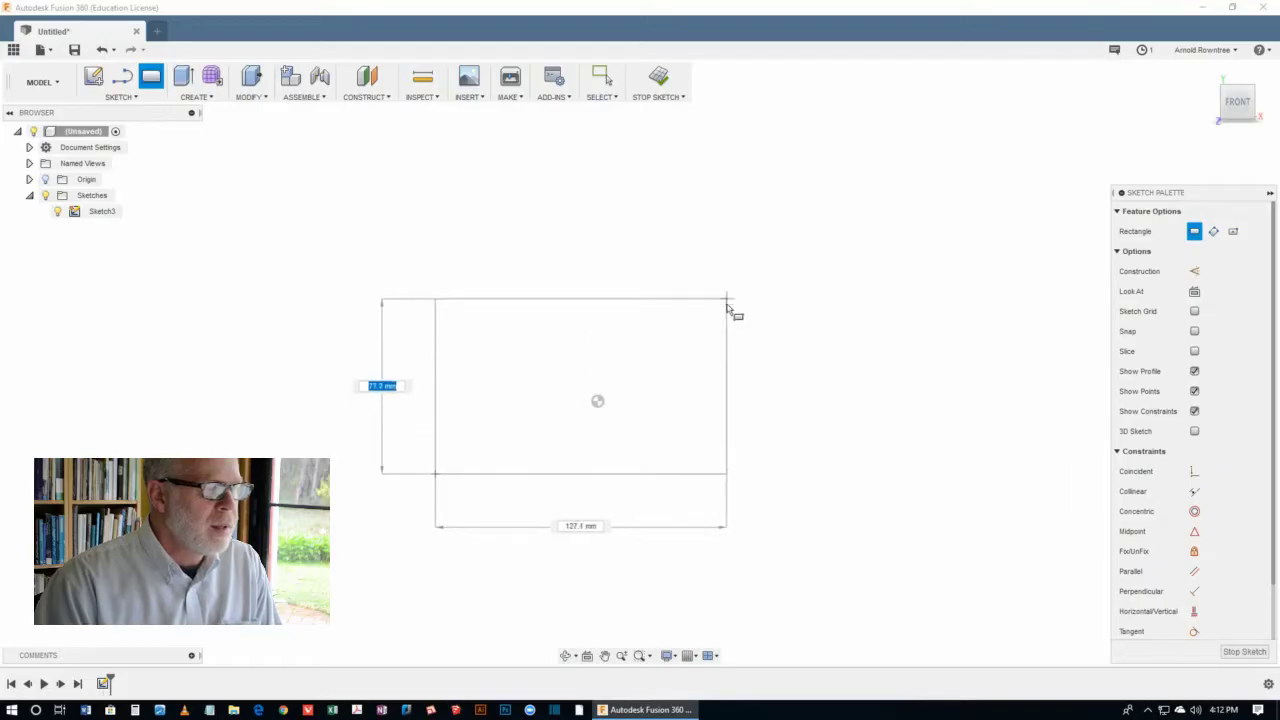
left_click(733, 307)
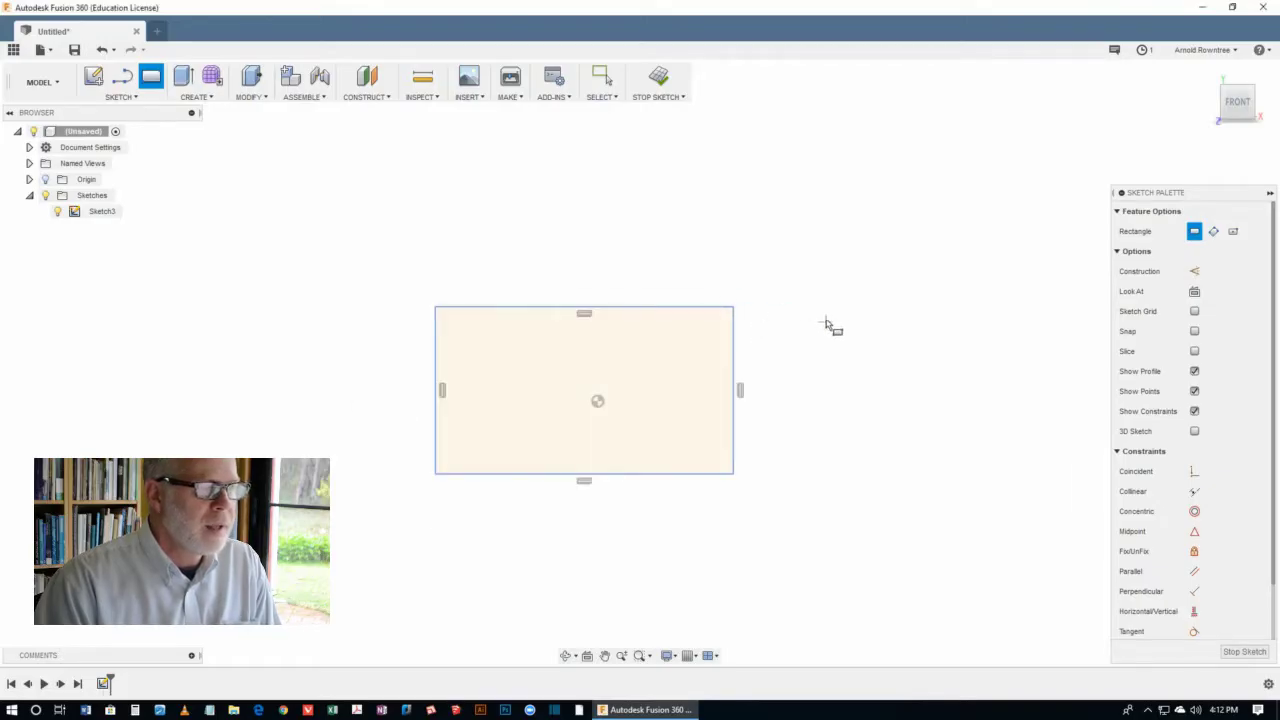
Dimension the rectangle with a width of 200 mm and a height of 90 mm
left_click(135, 98)
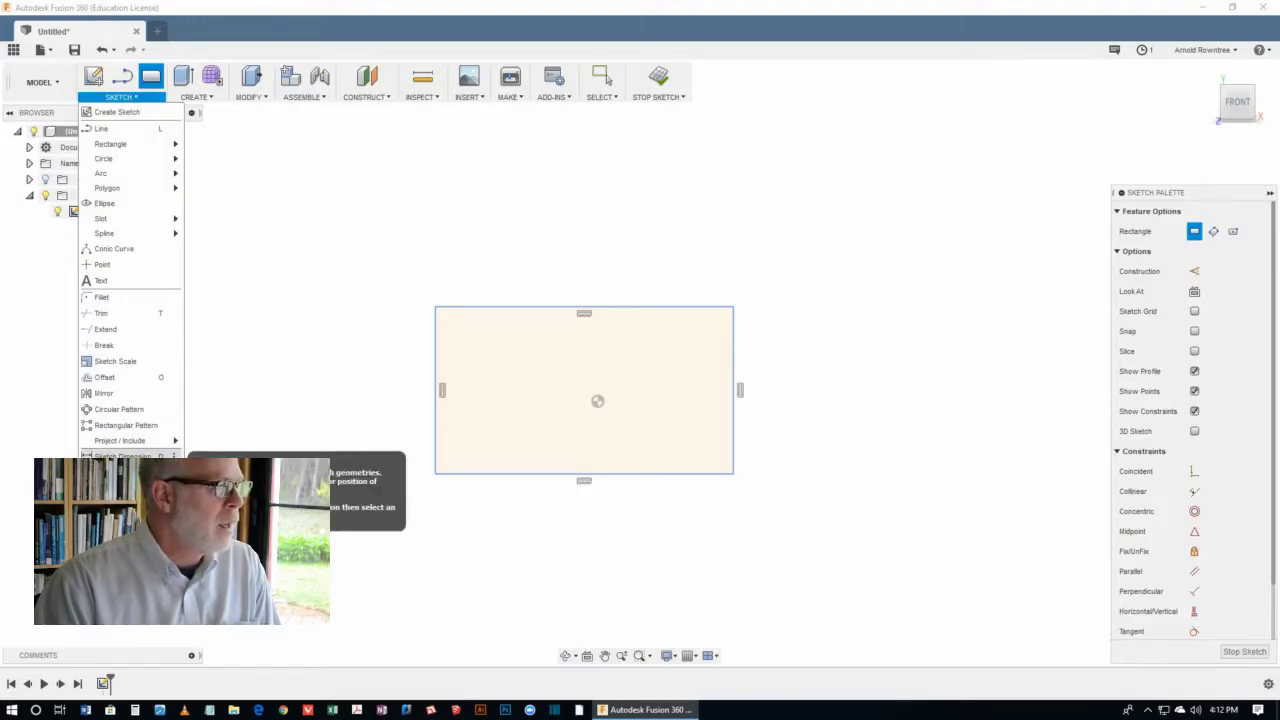
left_click(120, 456)
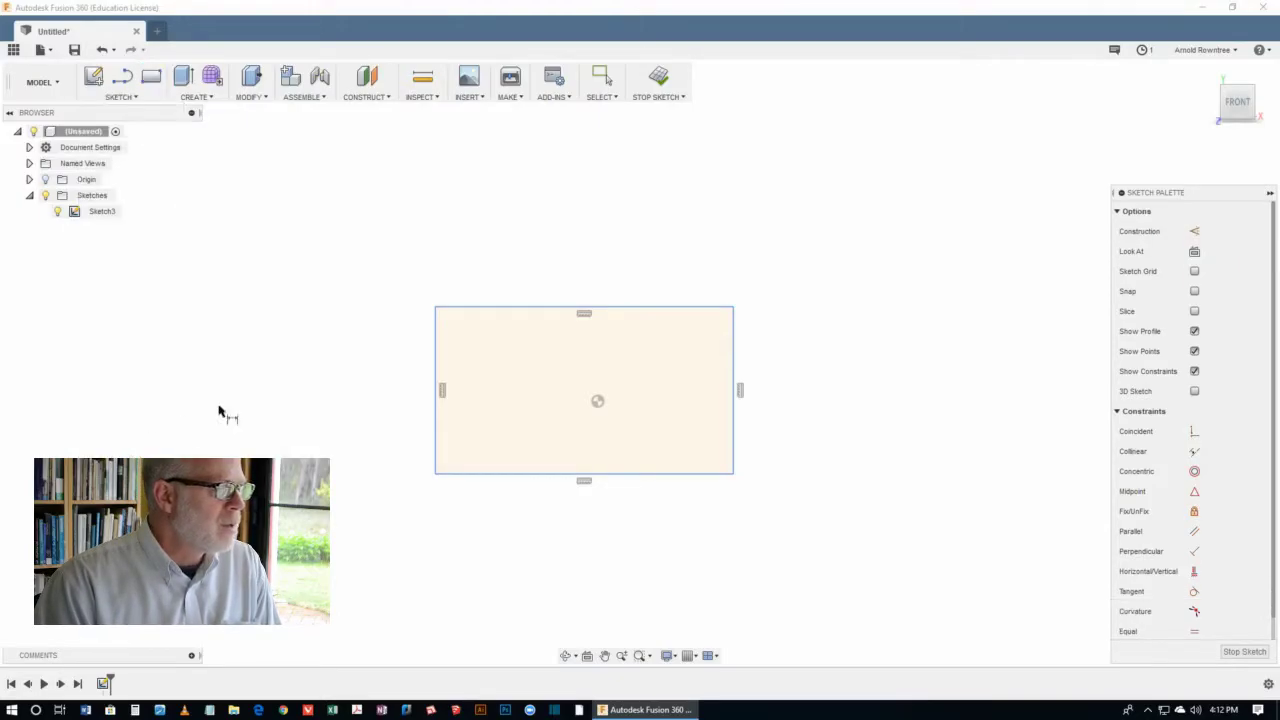
left_click(530, 307)
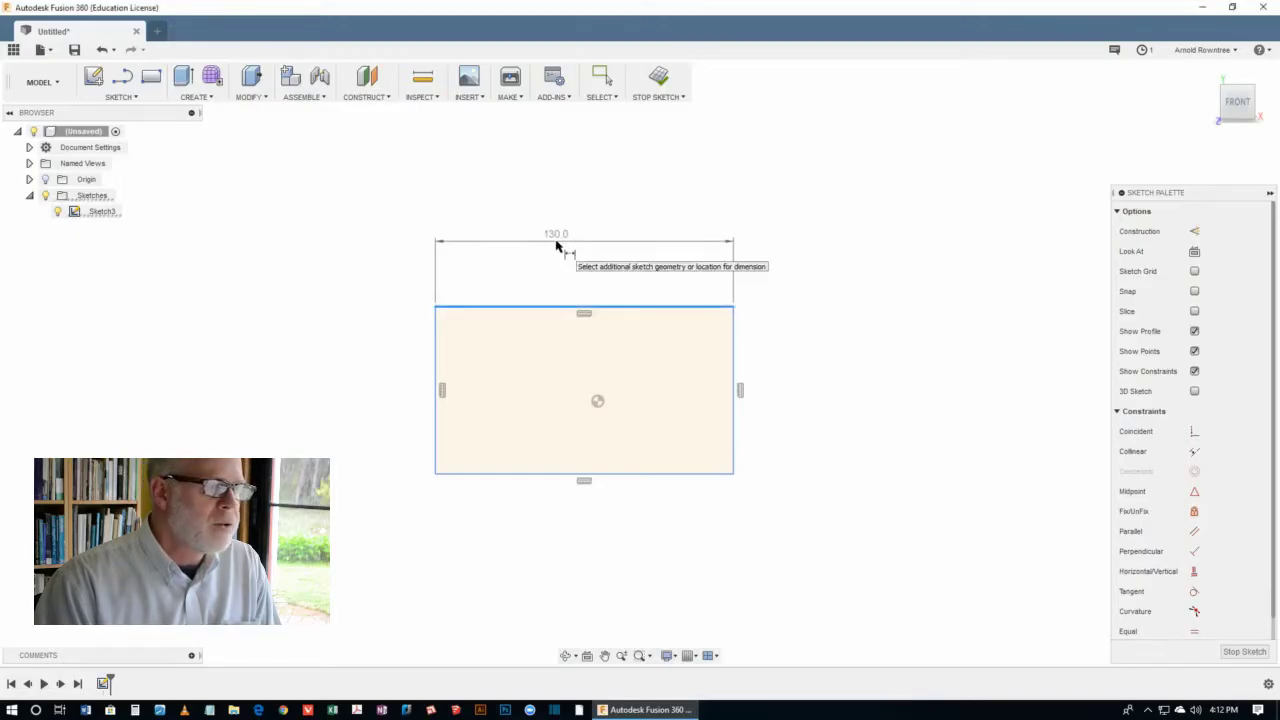
left_click(557, 245)
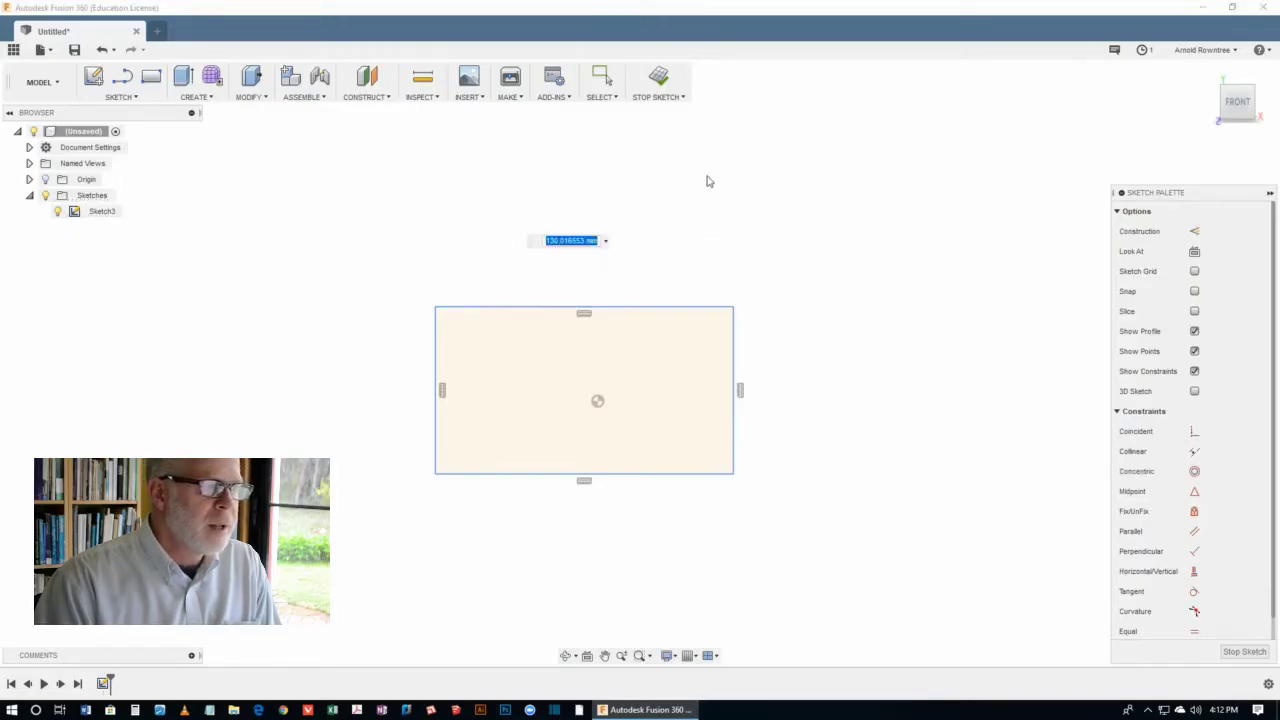
type("200")
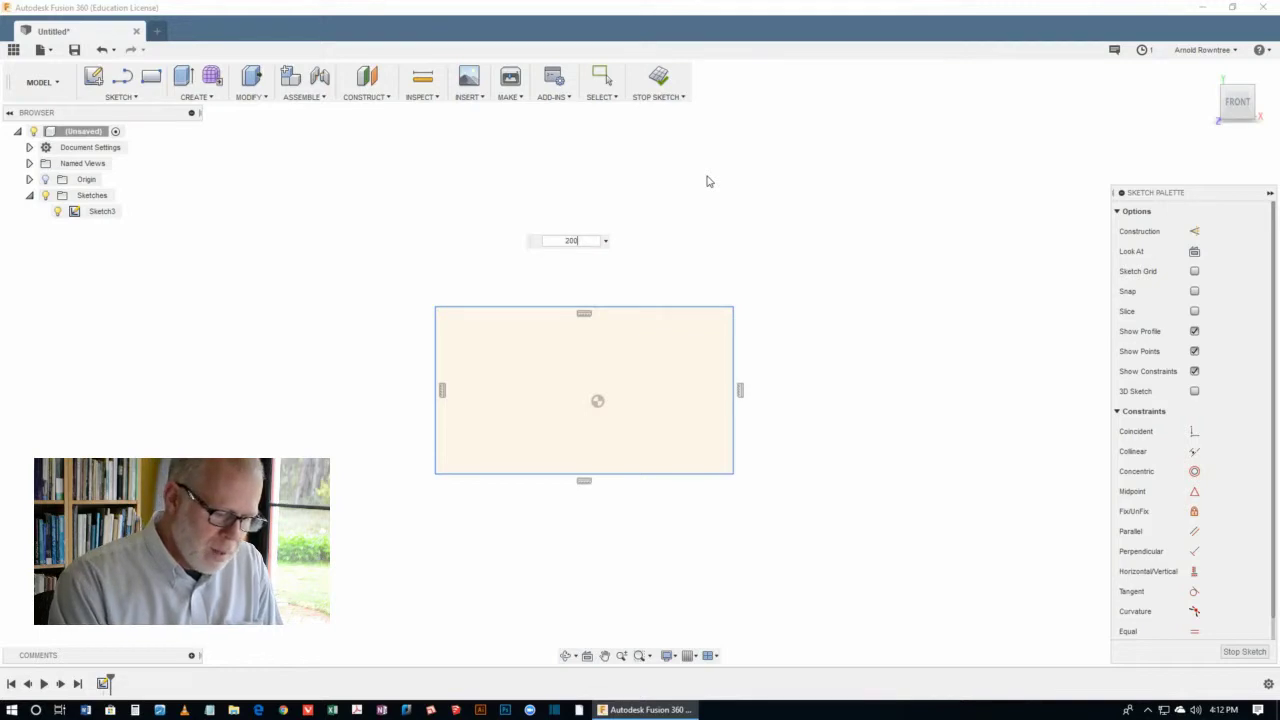
key("Return")
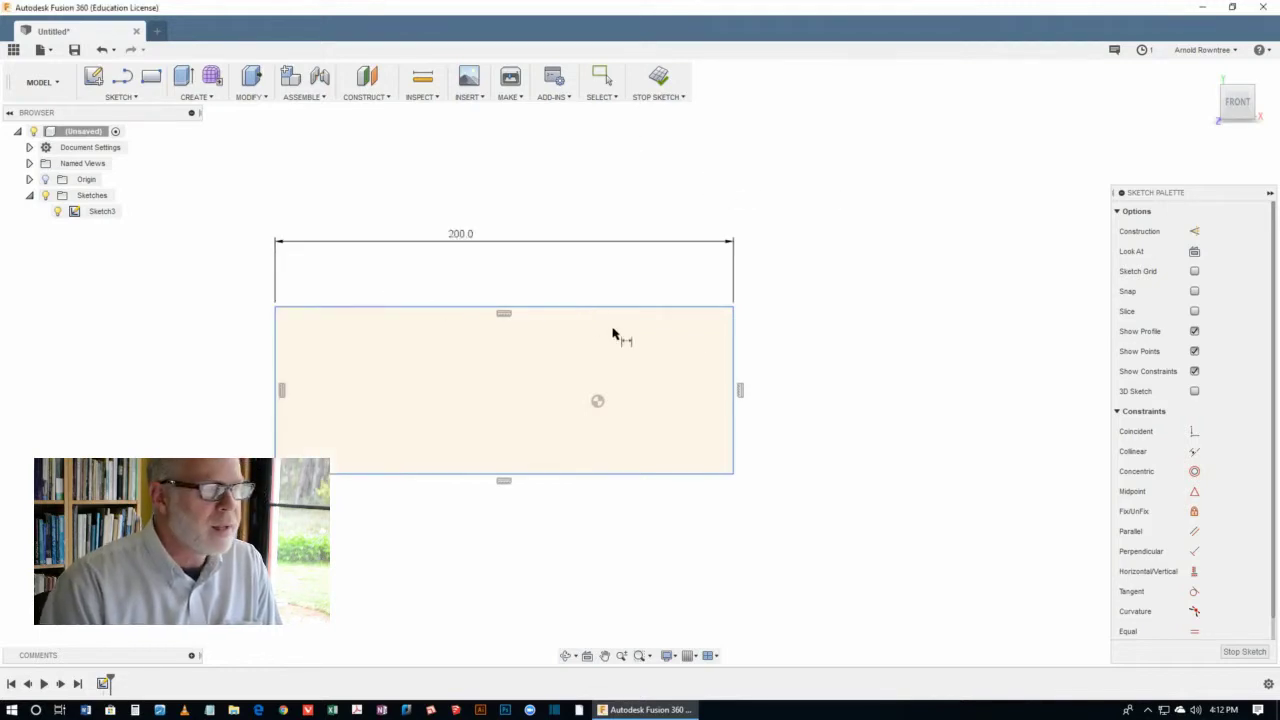
left_click(738, 340)
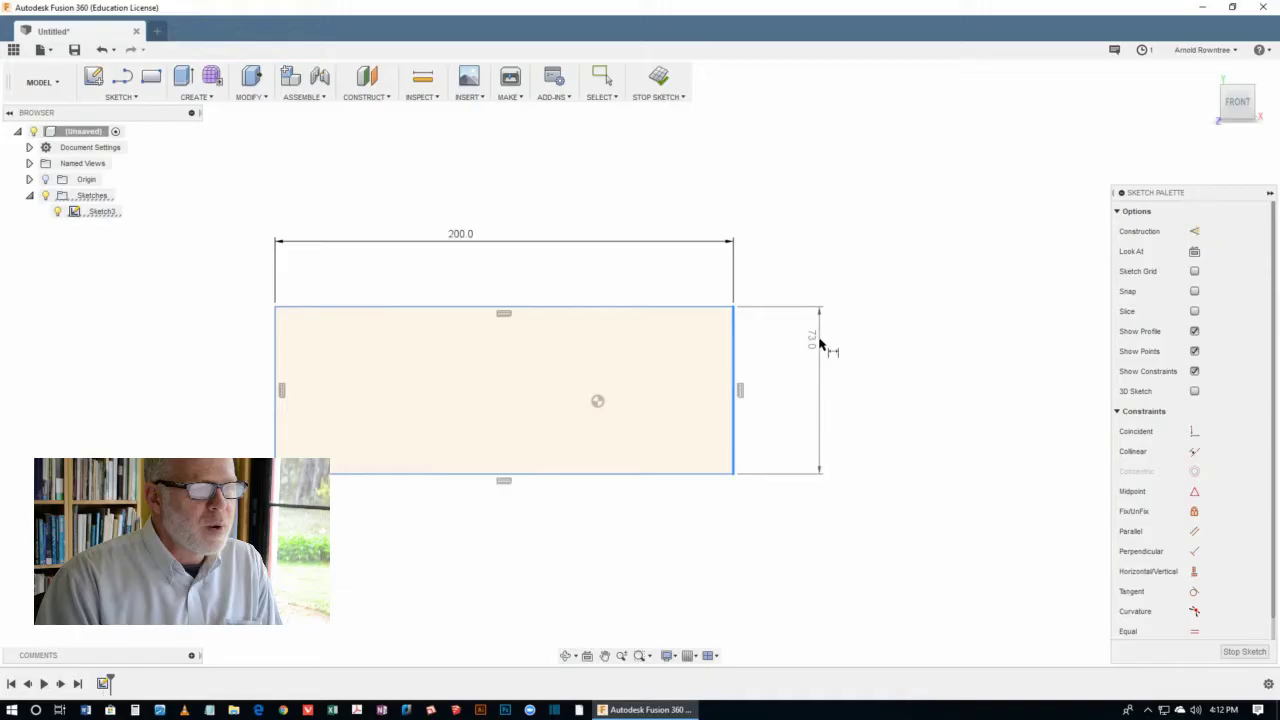
left_click(820, 344)
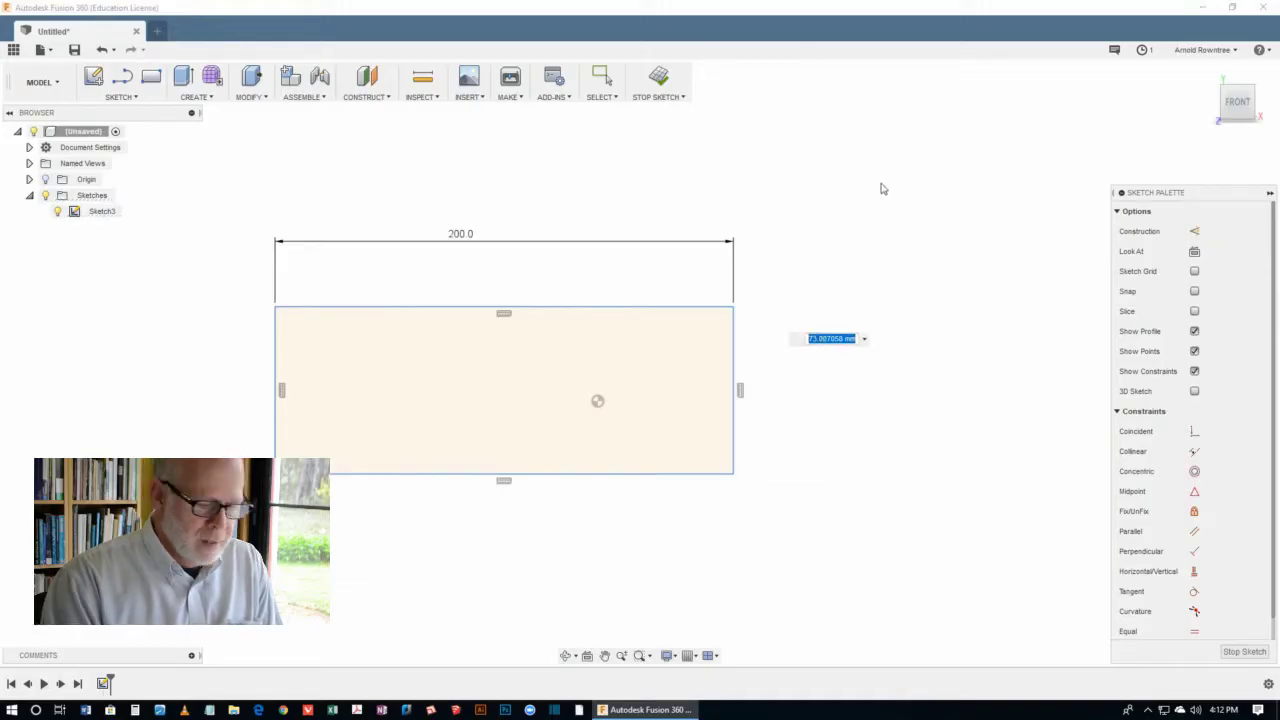
type("90")
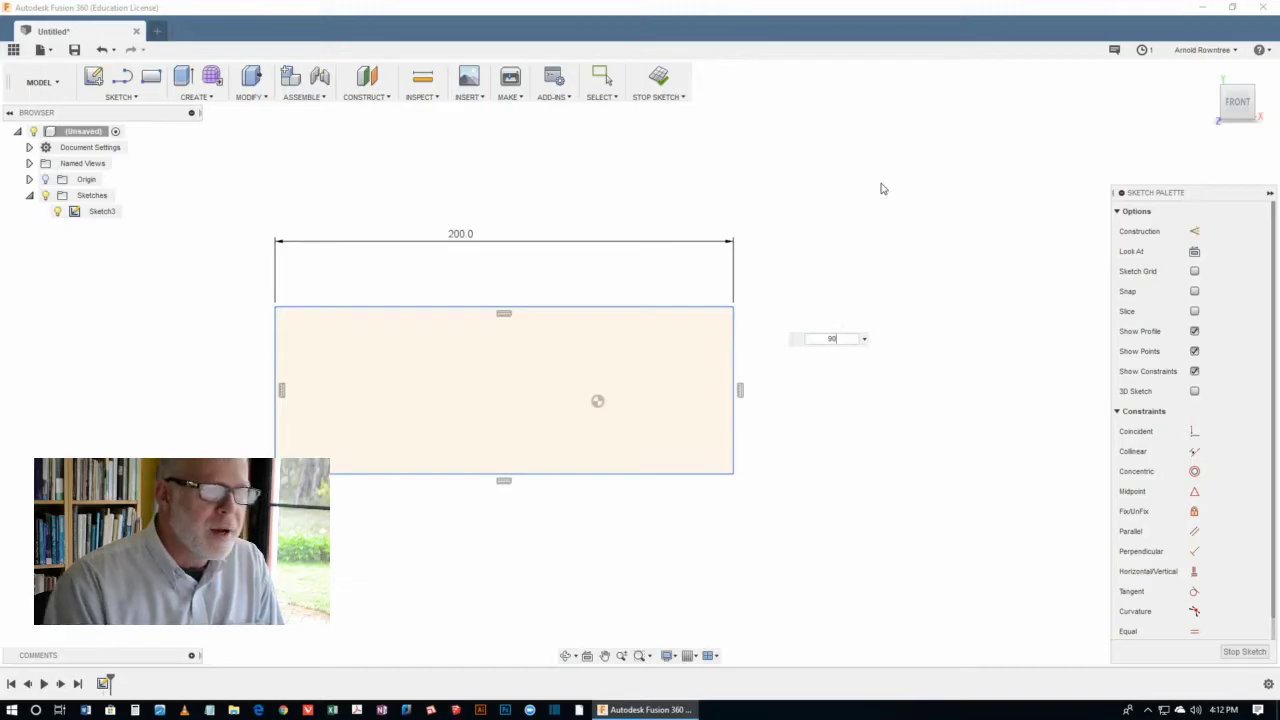
key("Return")
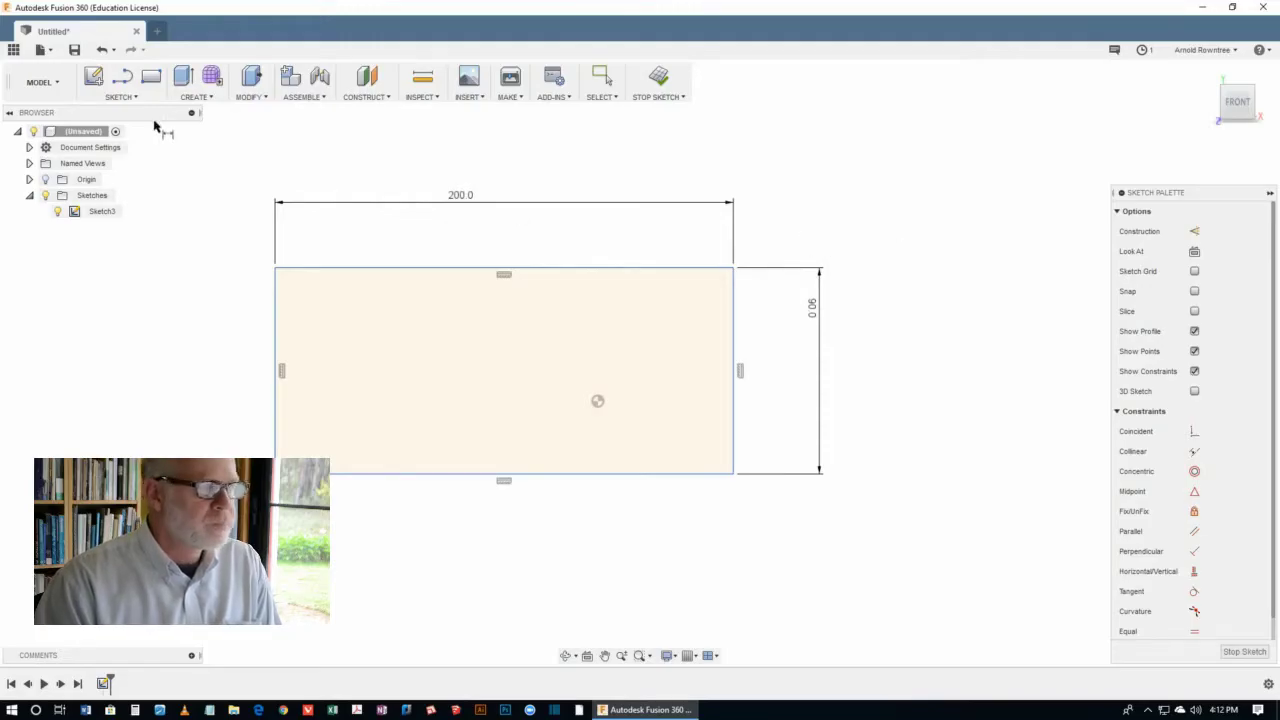
Draw a three-line square notch down from the rectangle's upper edge, about 38 mm from its left side and 47 mm from its right side
left_click(122, 78)
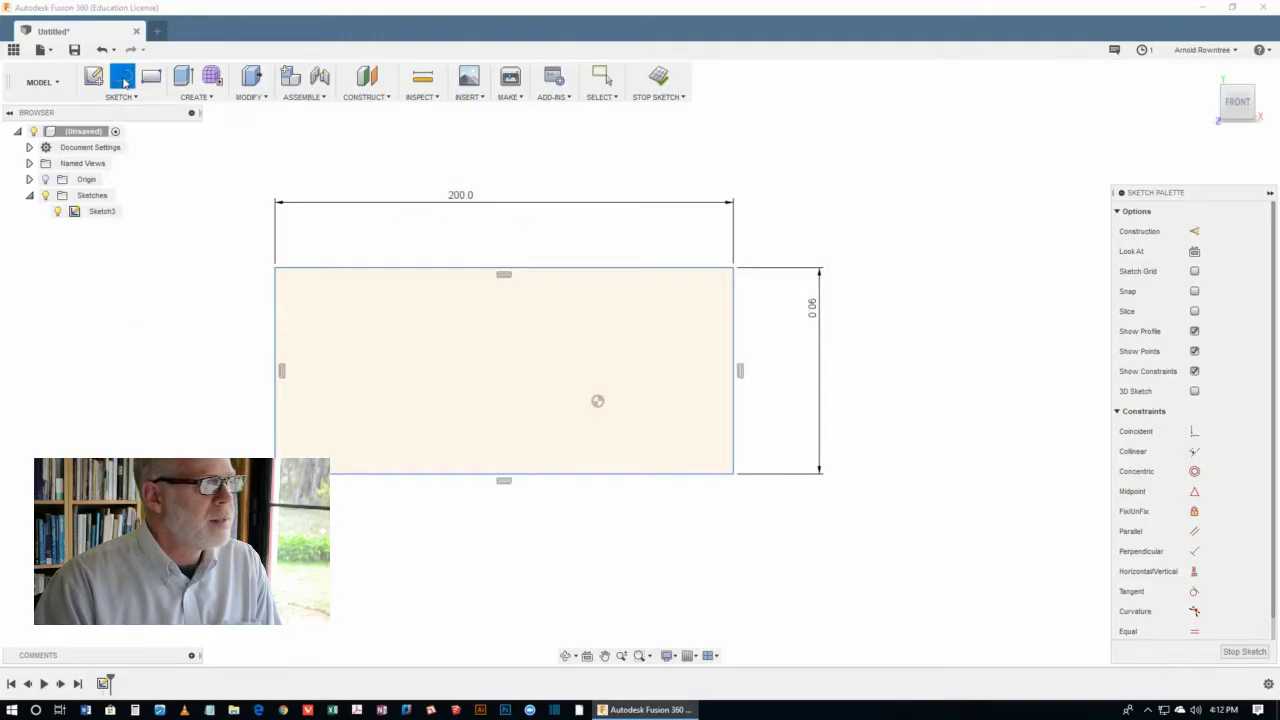
left_click(363, 271)
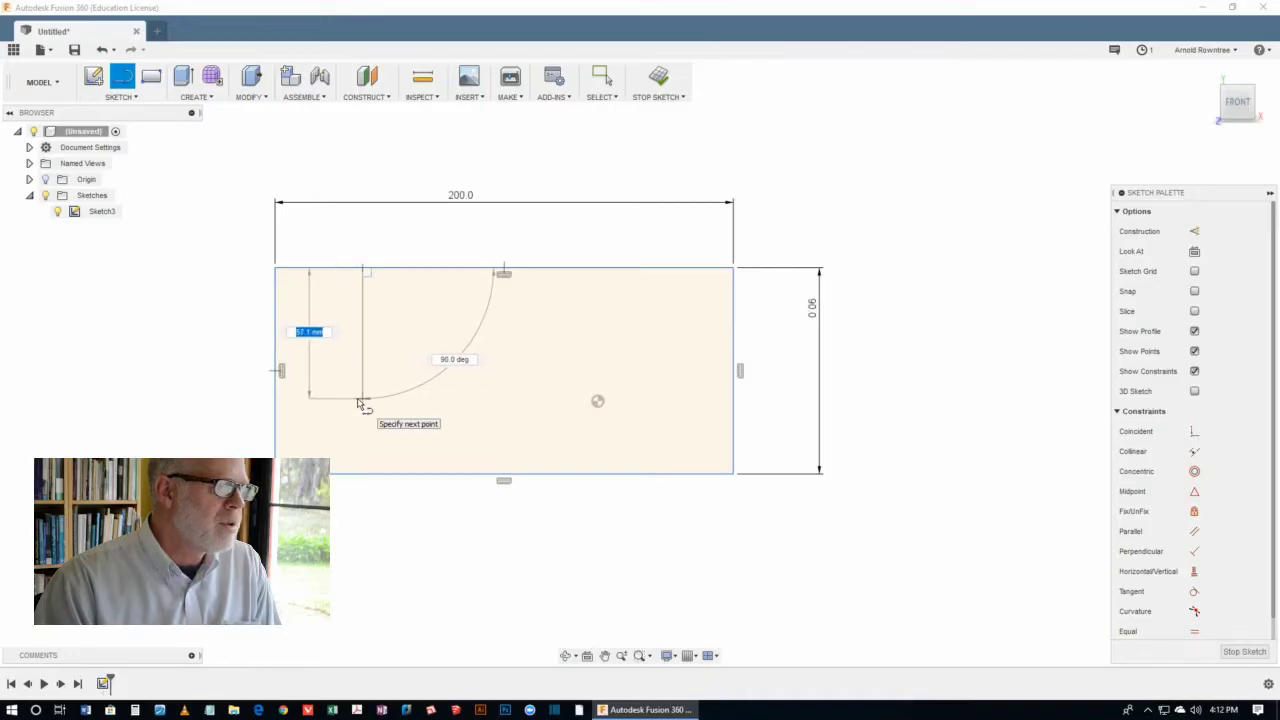
mouse_move(360, 402)
left_mouse_down()
mouse_move(177, 289)
mouse_move(190, 268)
mouse_move(386, 386)
mouse_move(365, 400)
mouse_move(368, 376)
mouse_move(371, 391)
left_mouse_up()
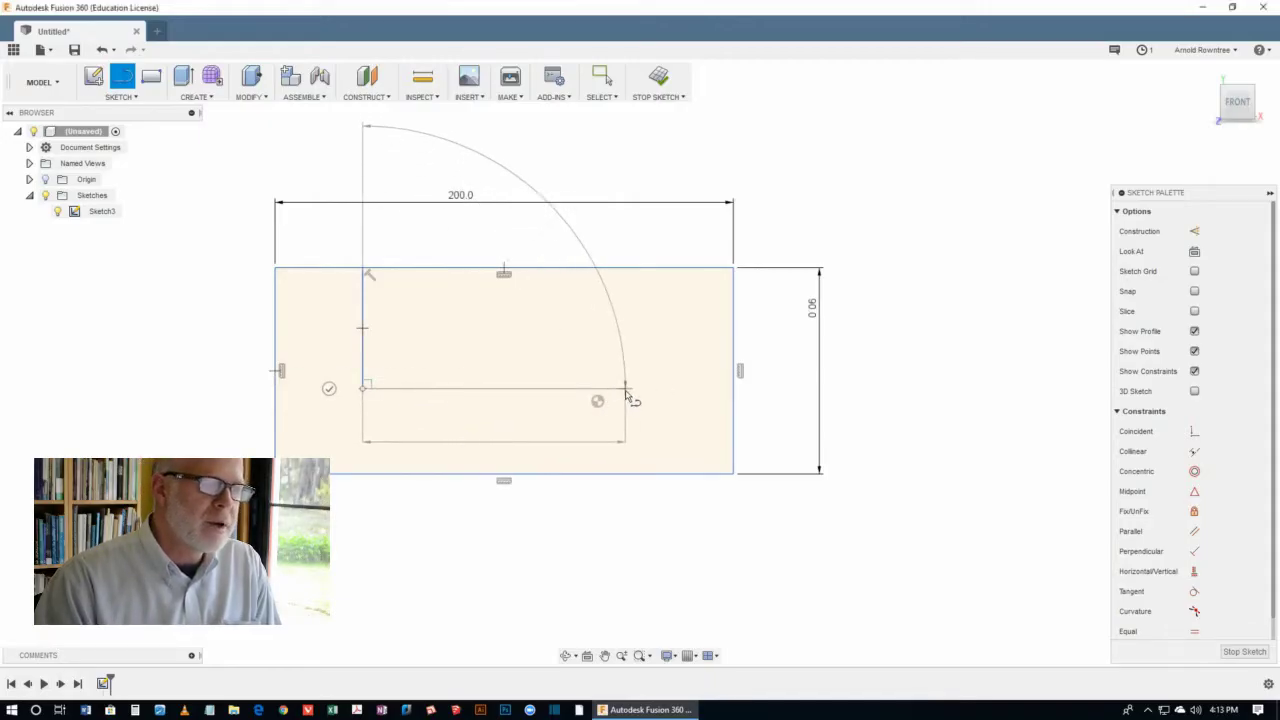
left_click(625, 388)
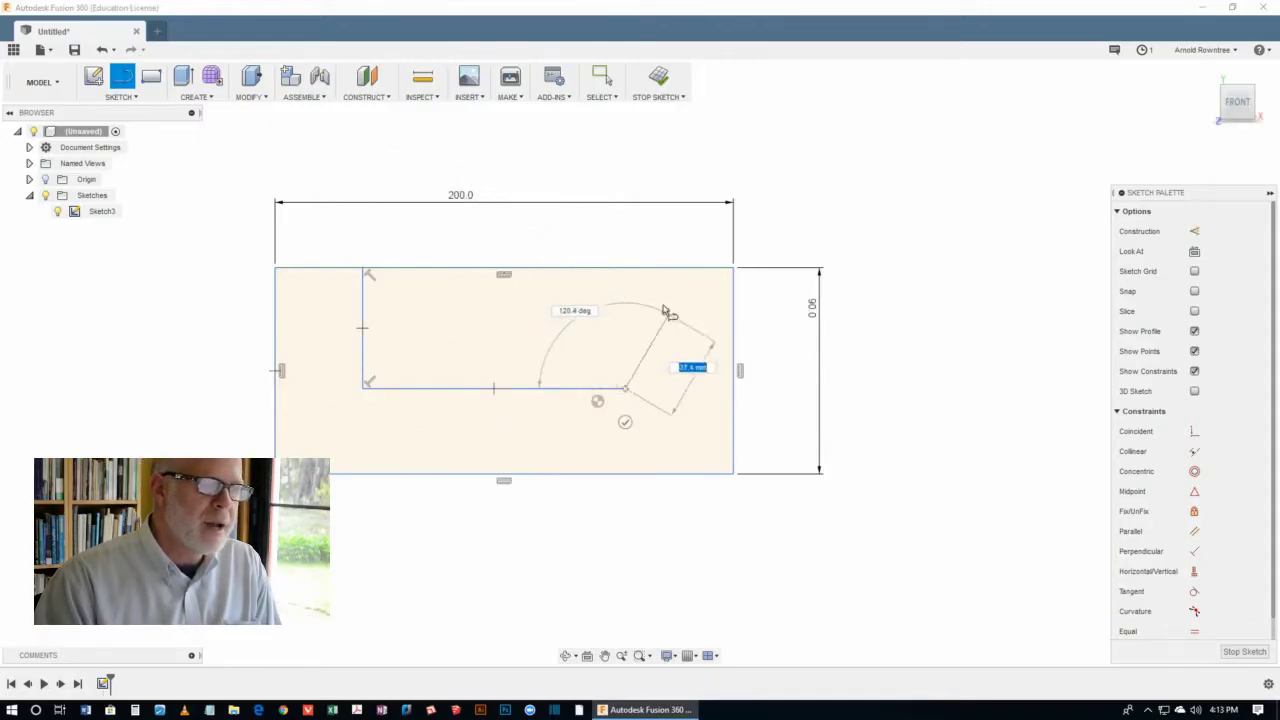
left_click(625, 269)
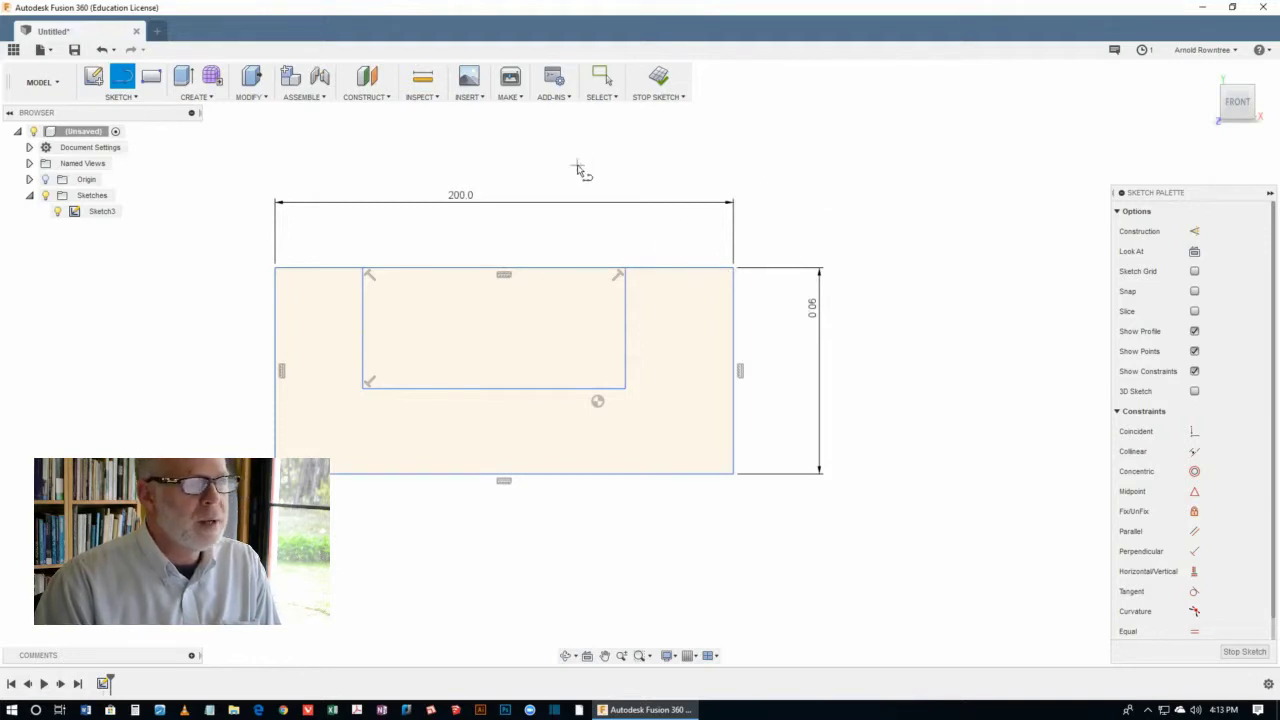
Trim the segment of the rectangle's upper edge that closes the notch, leaving a U-shaped profile
left_click(124, 97)
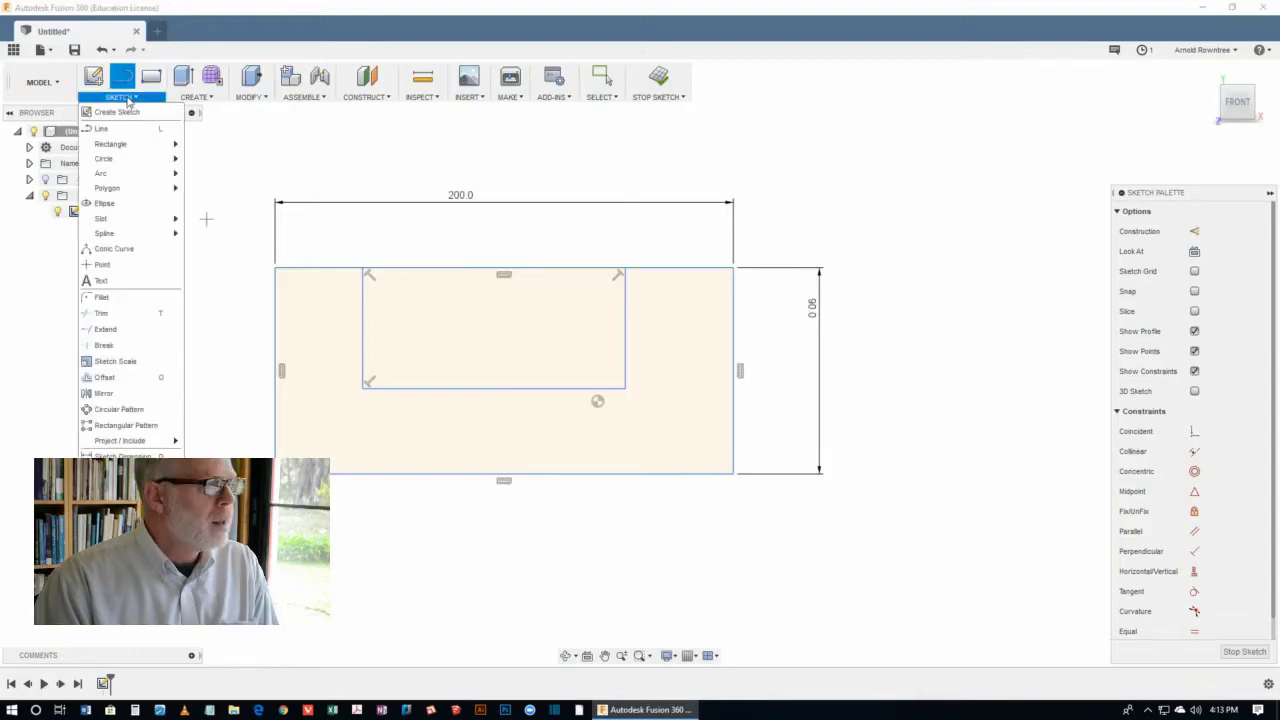
left_click(101, 313)
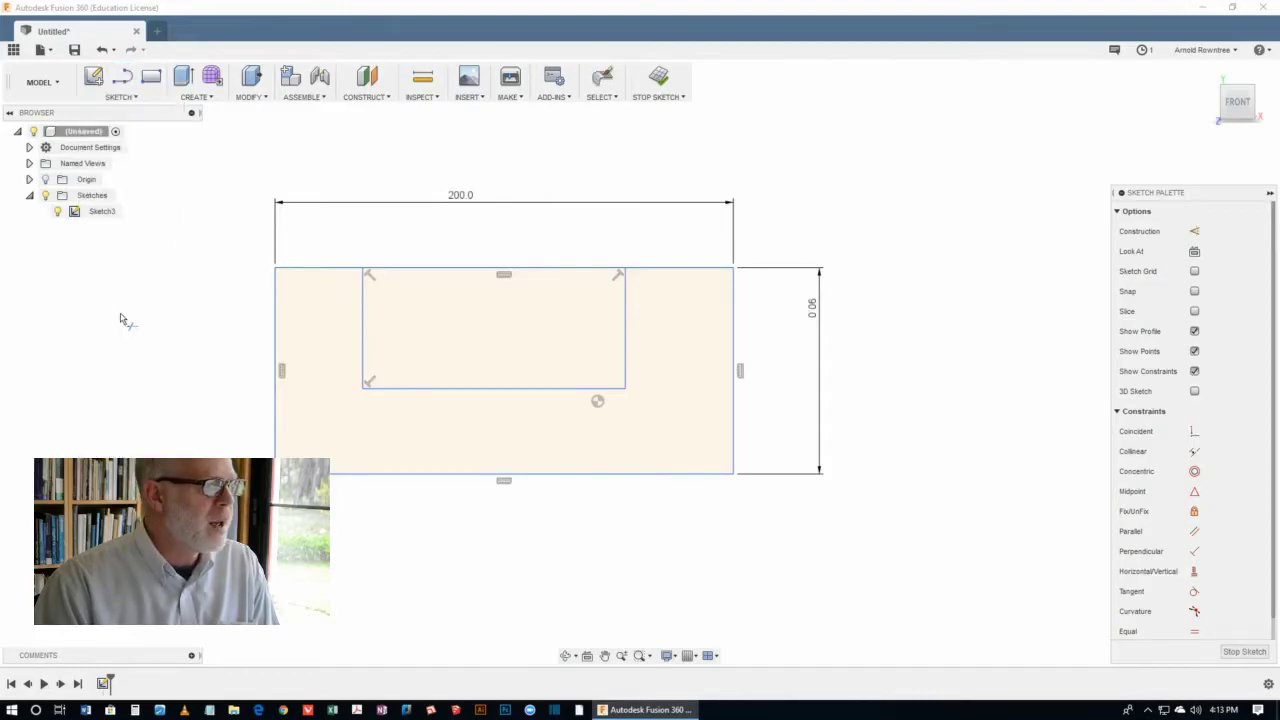
left_click(447, 273)
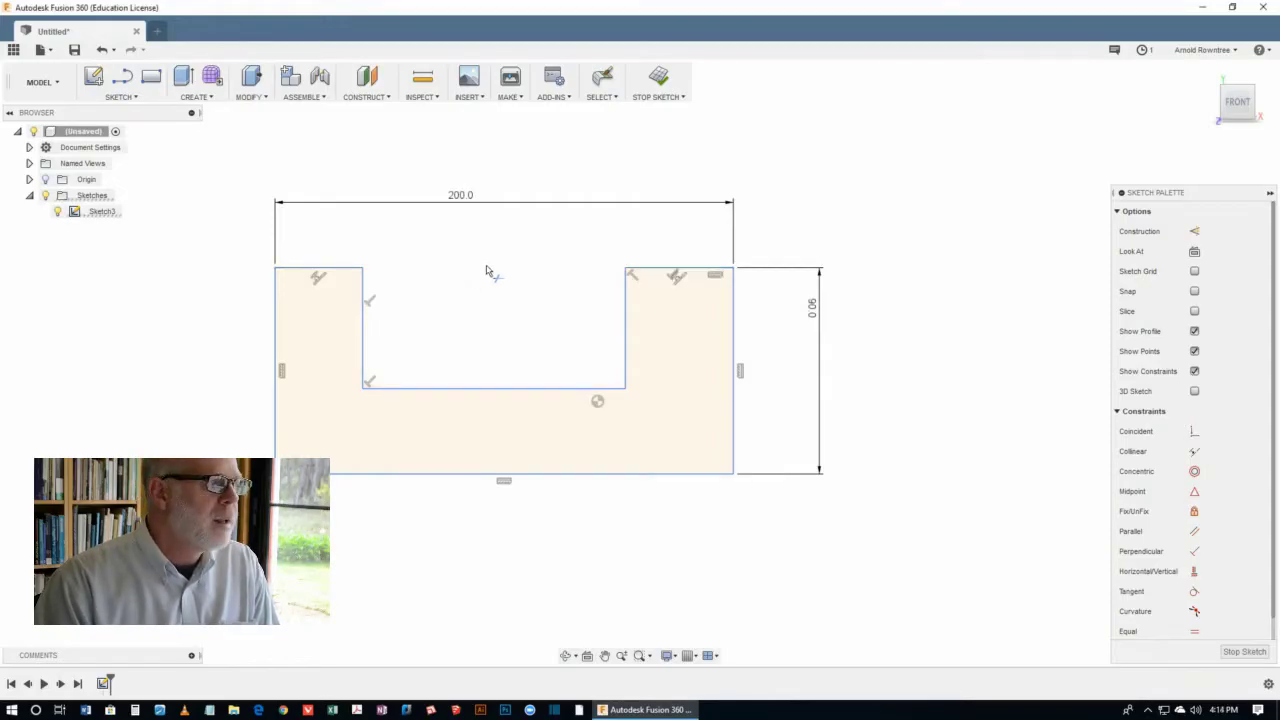
Dimension the upper edges on both sides of the notch to 40 mm each
left_click(122, 97)
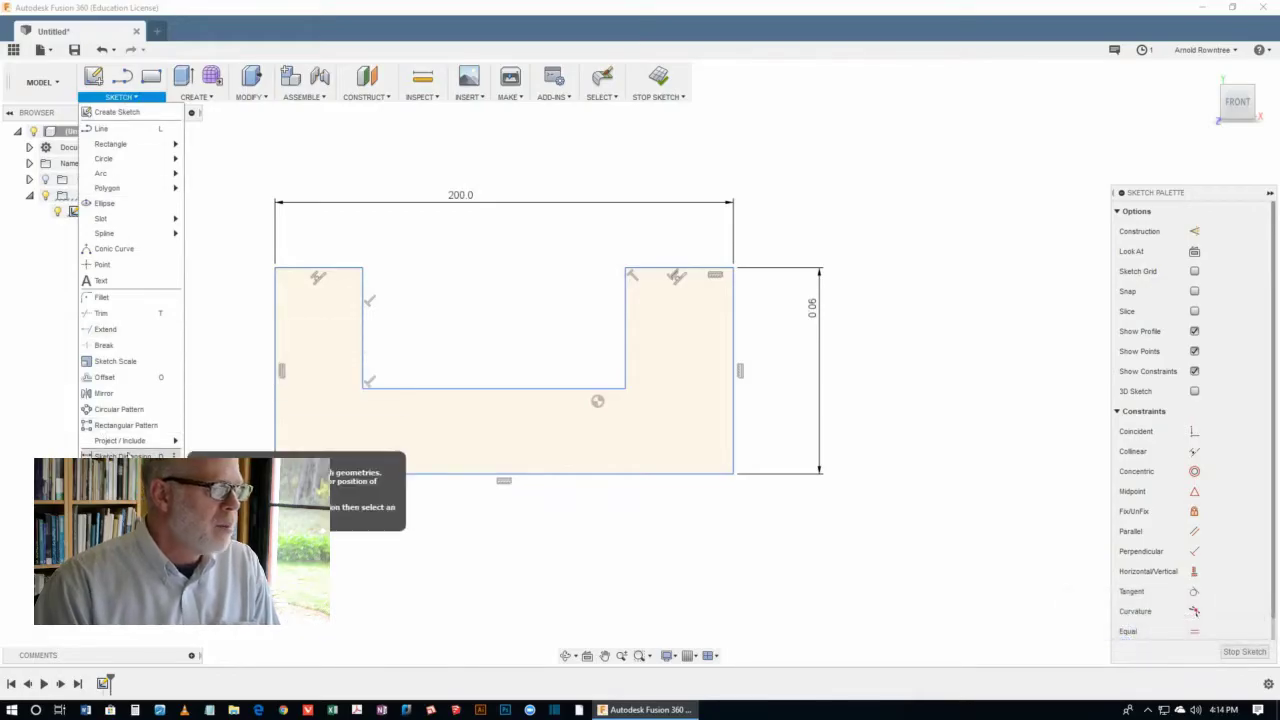
left_click(120, 456)
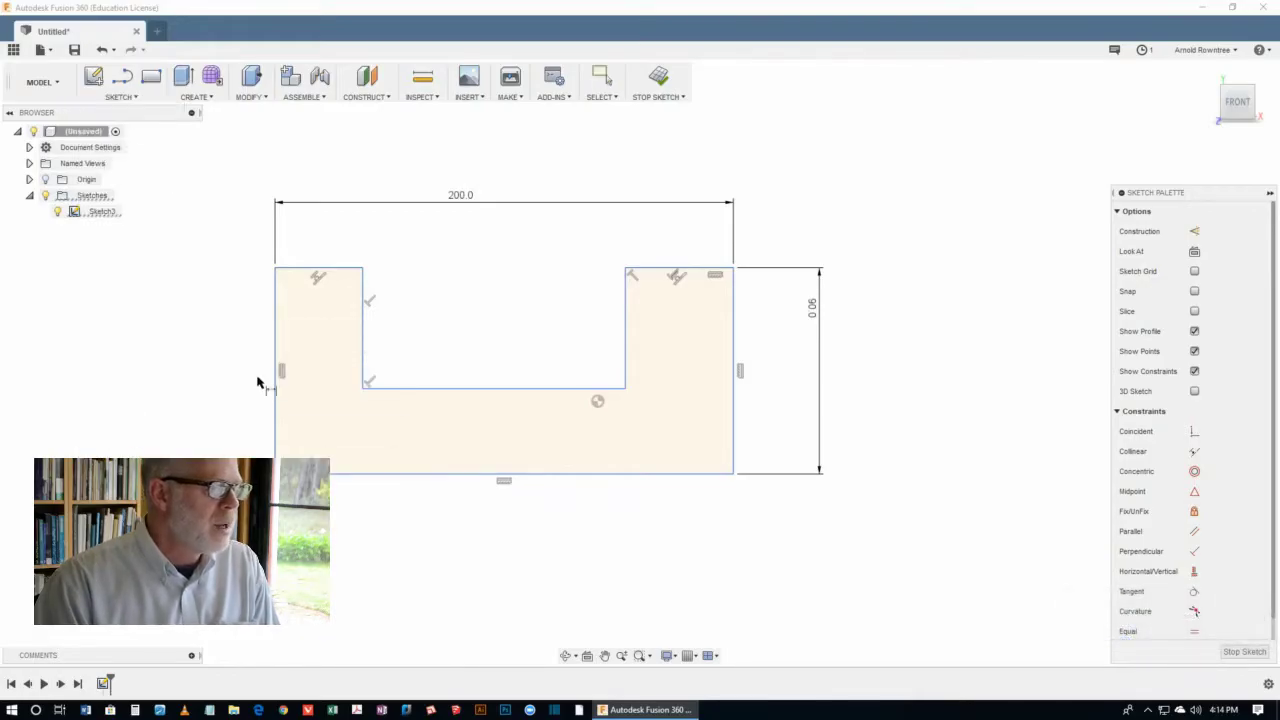
left_click(331, 270)
left_click(336, 226)
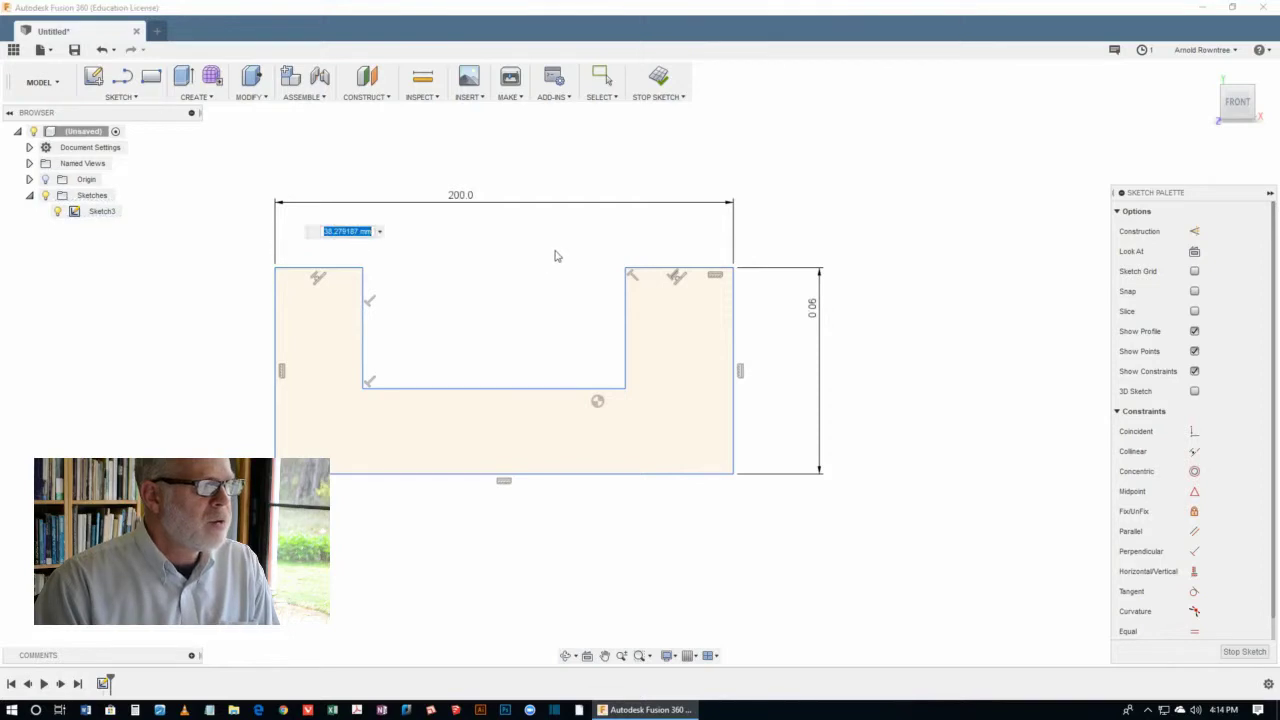
type("40")
key("Return")
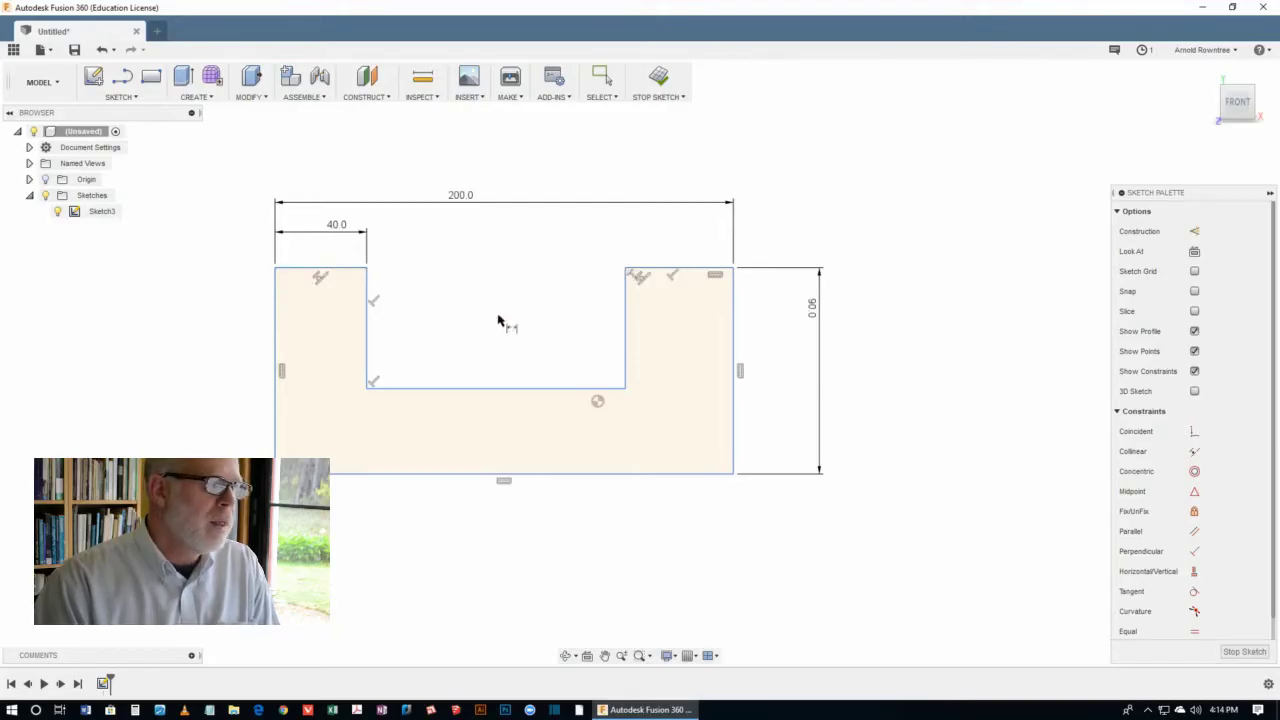
left_click(697, 270)
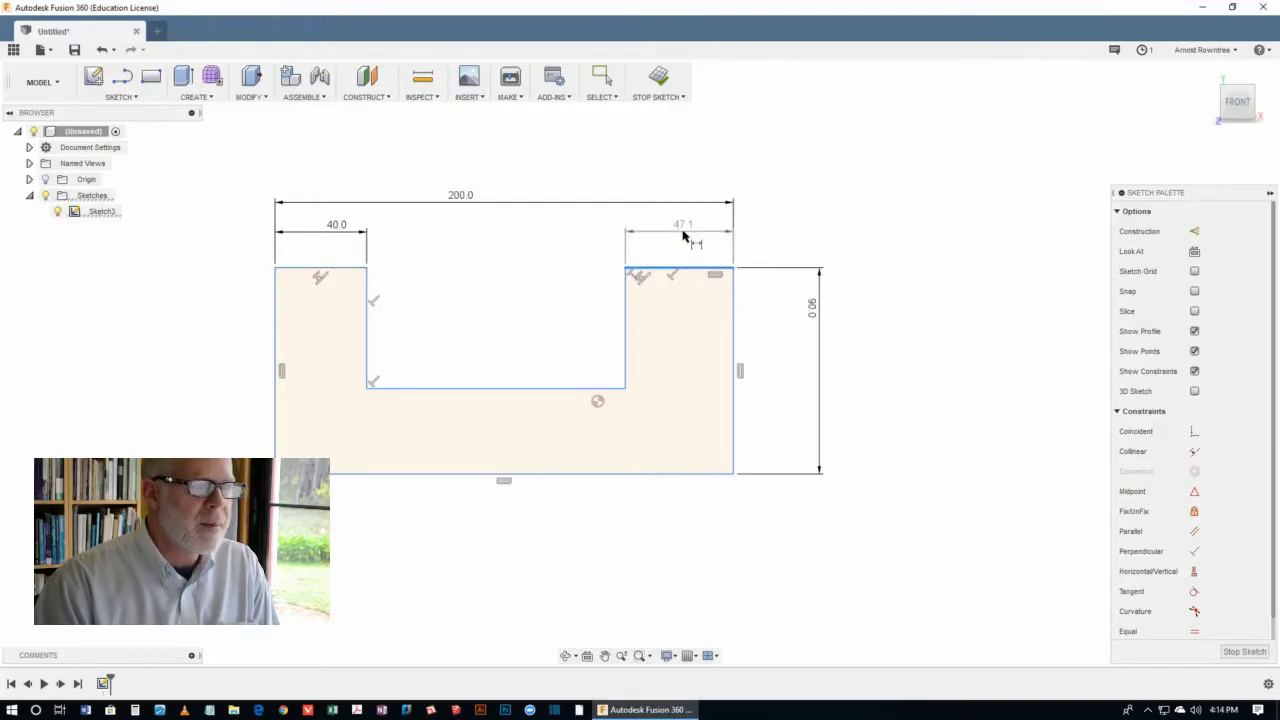
left_click(690, 230)
type("40")
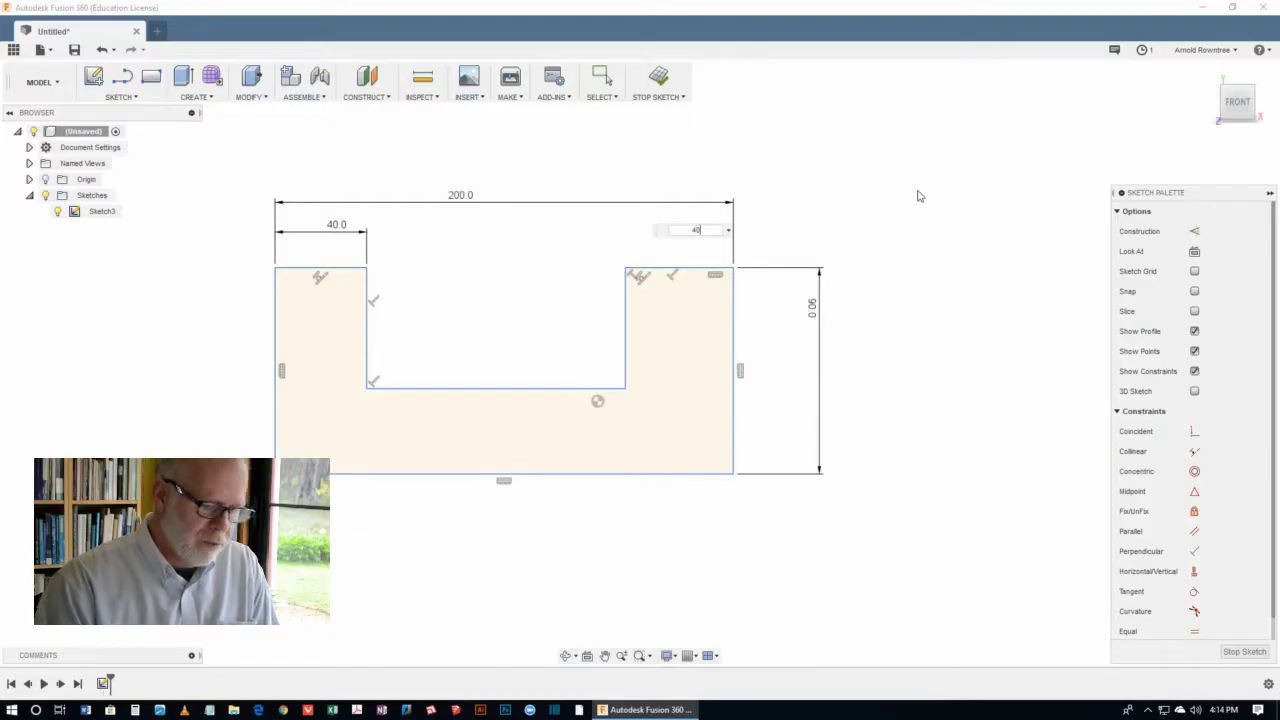
key("Return")
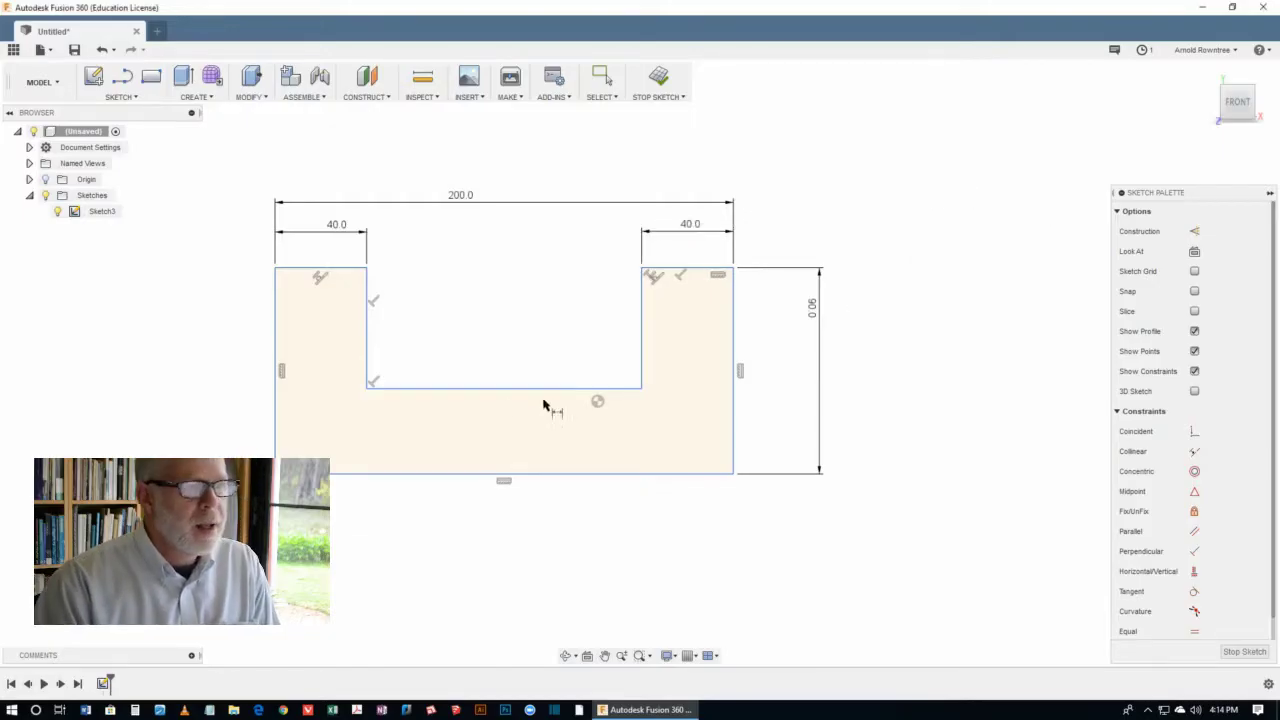
Dimension the height from the profile's bottom edge to the notch floor as 50 mm and finish the sketch
left_click(473, 388)
key("Escape")
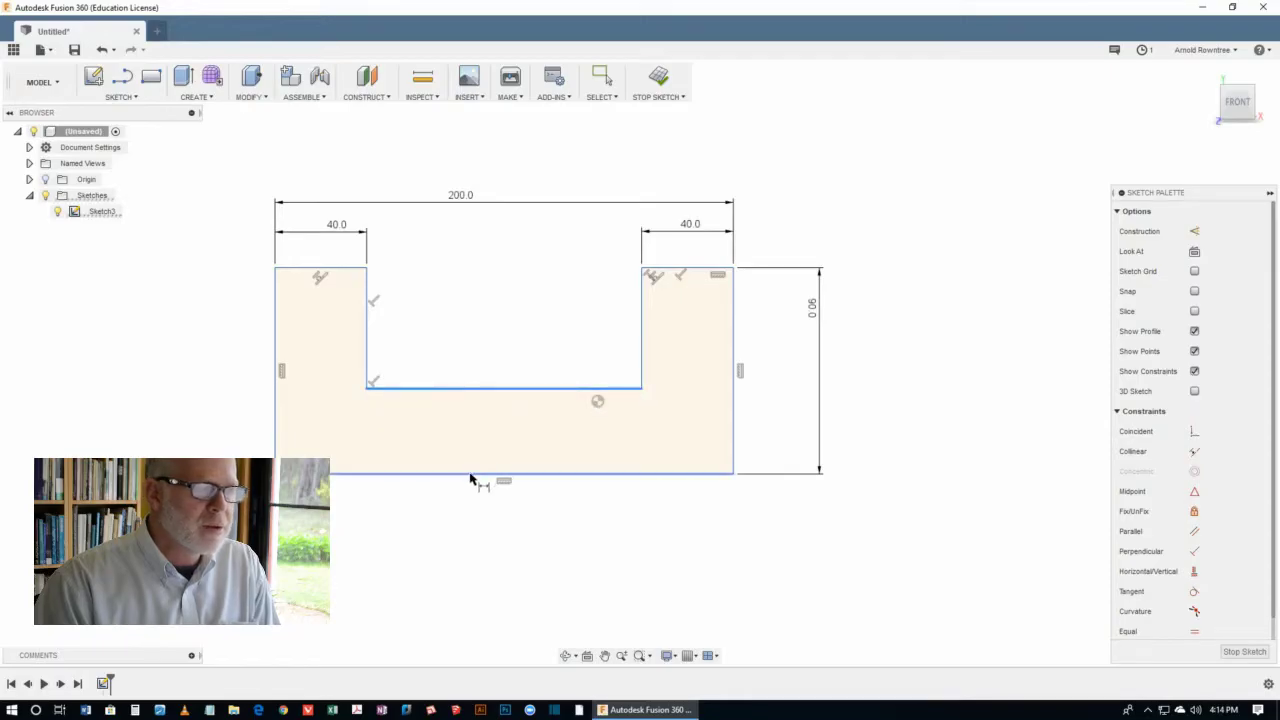
left_click(471, 474, "shift")
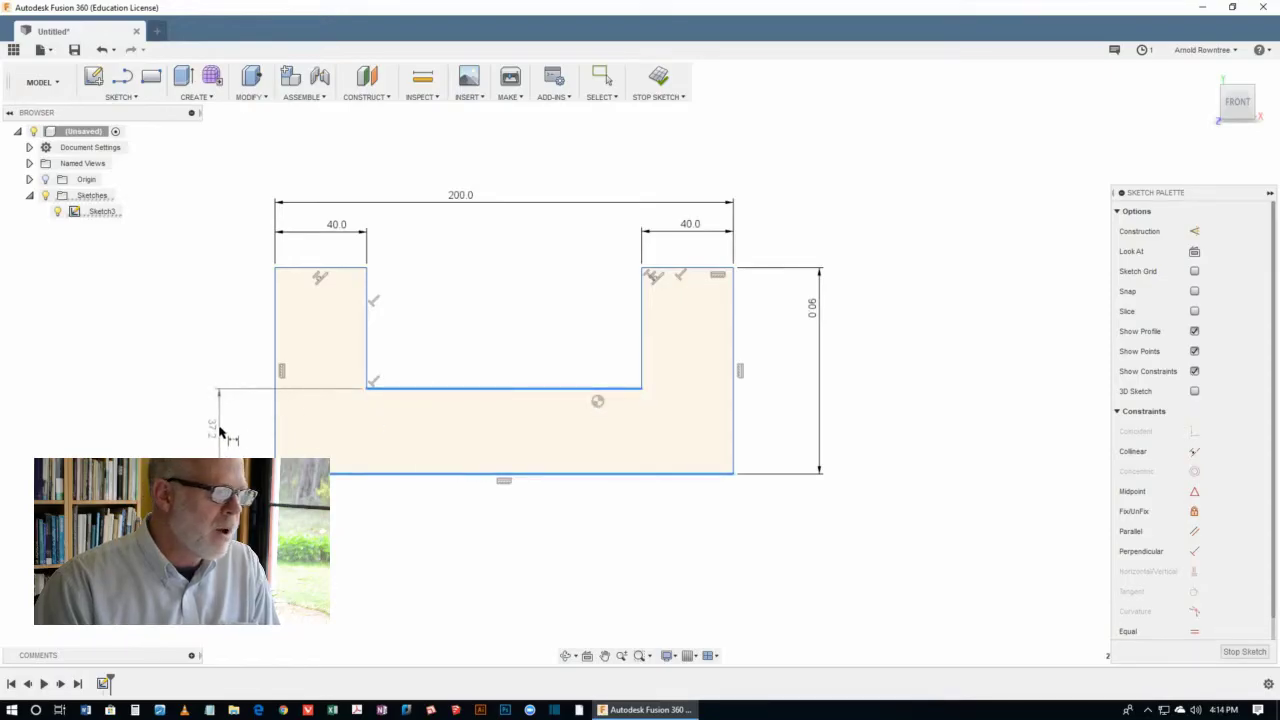
left_click(222, 432)
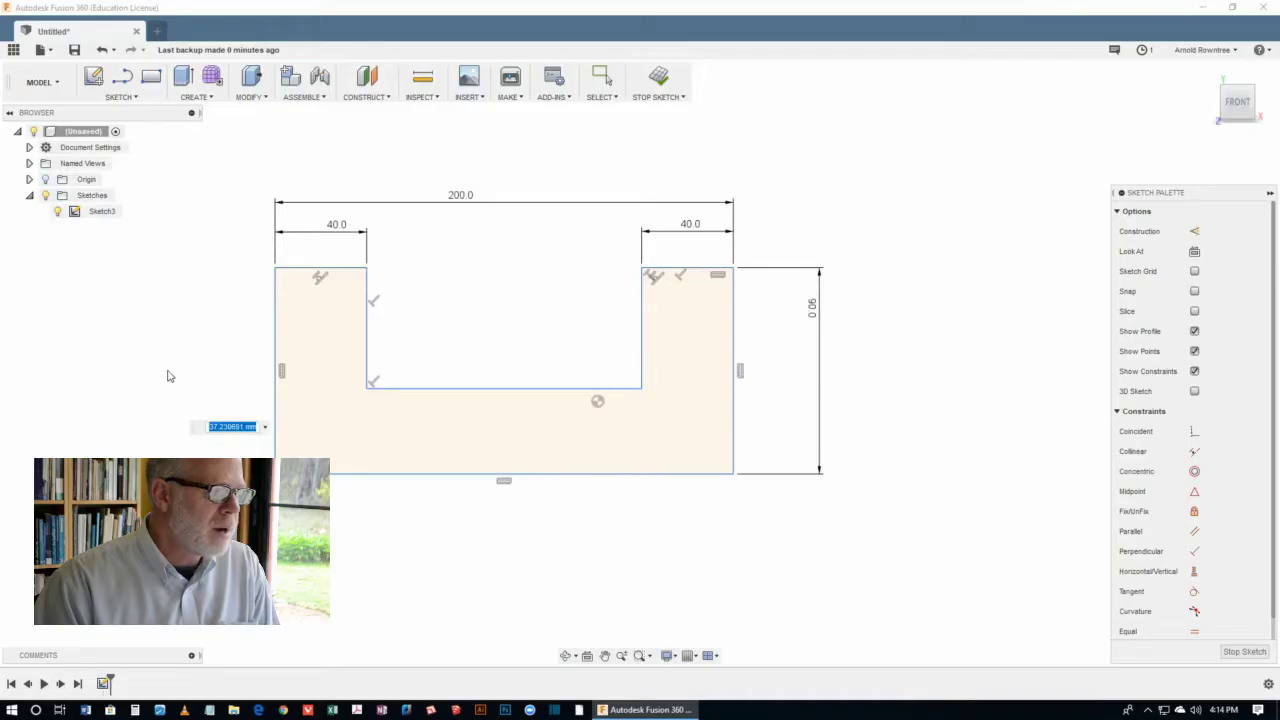
type("50")
key("Return")
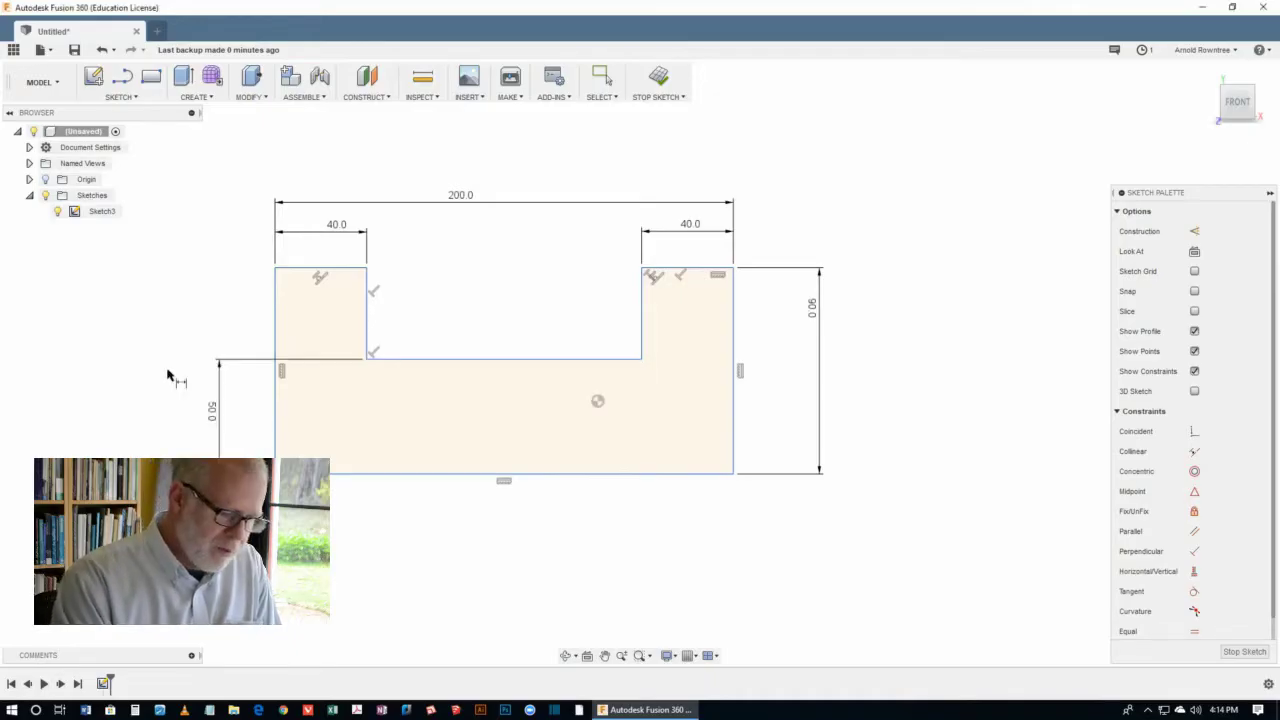
left_click(662, 81)
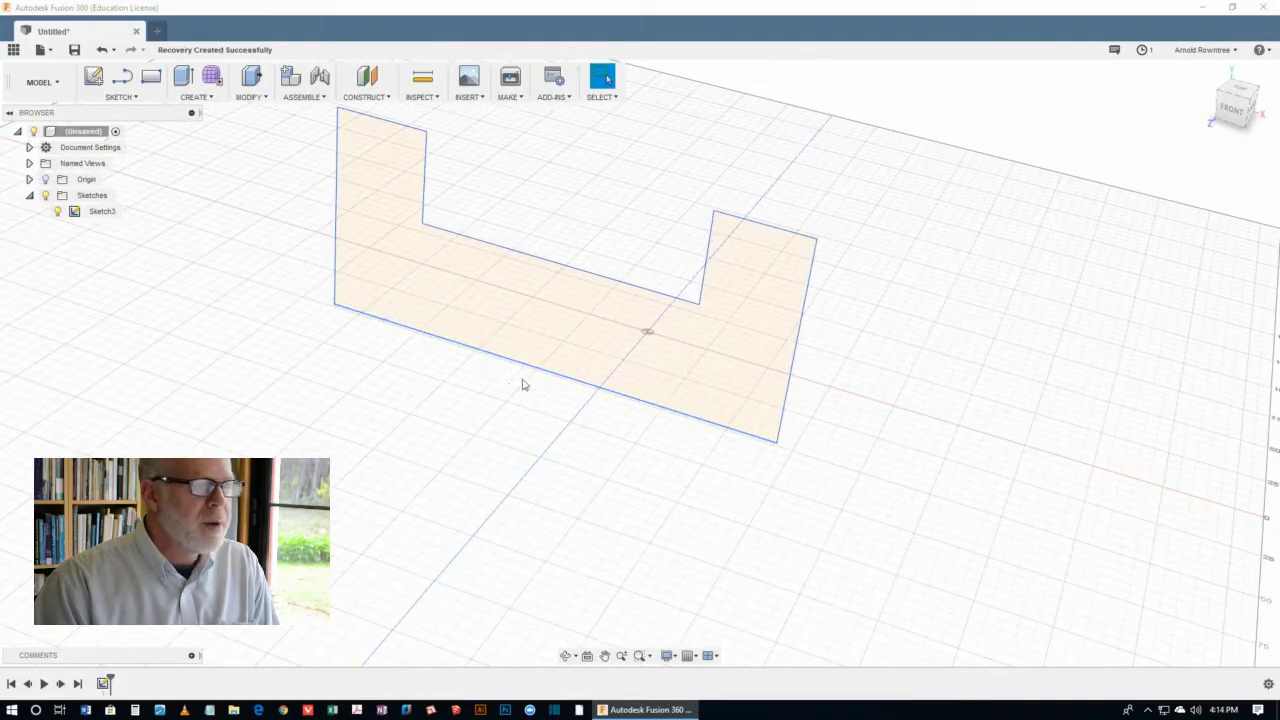
Extrude the U-shaped profile 35 mm as a new body
scroll(515, 386, "down", 4)
scroll(786, 411, "up", 2)
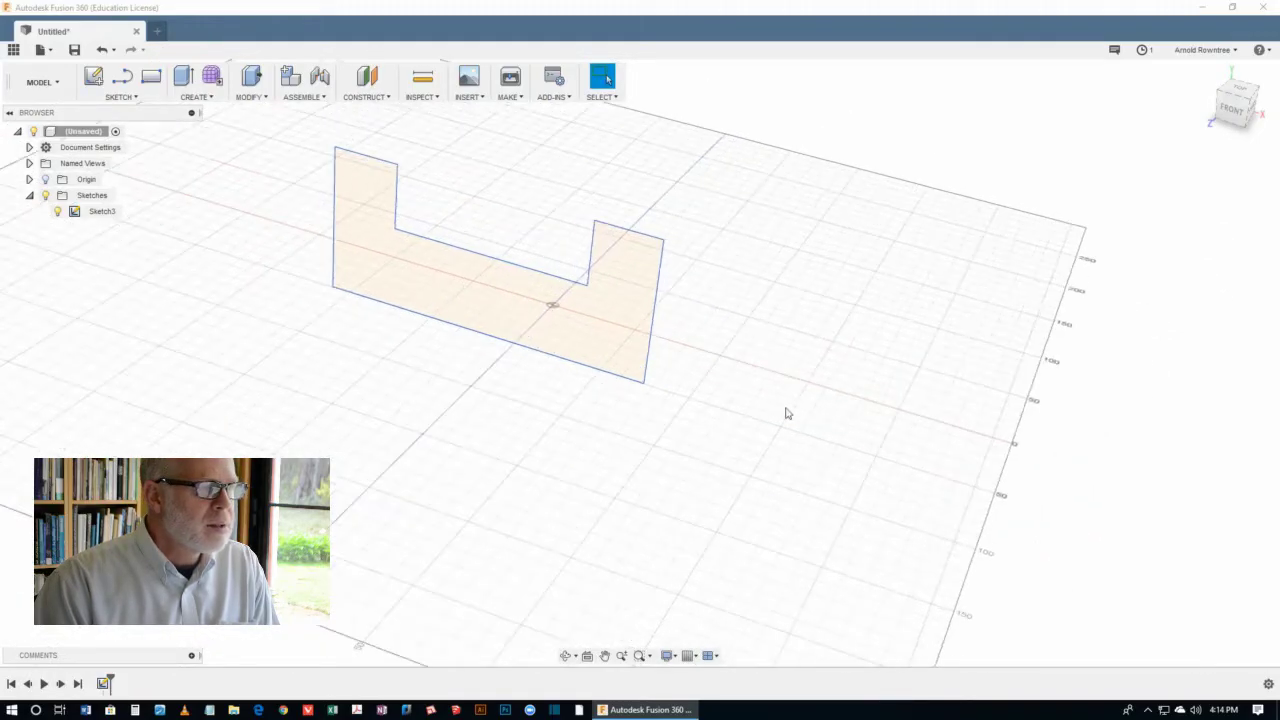
scroll(751, 298, "down", 2)
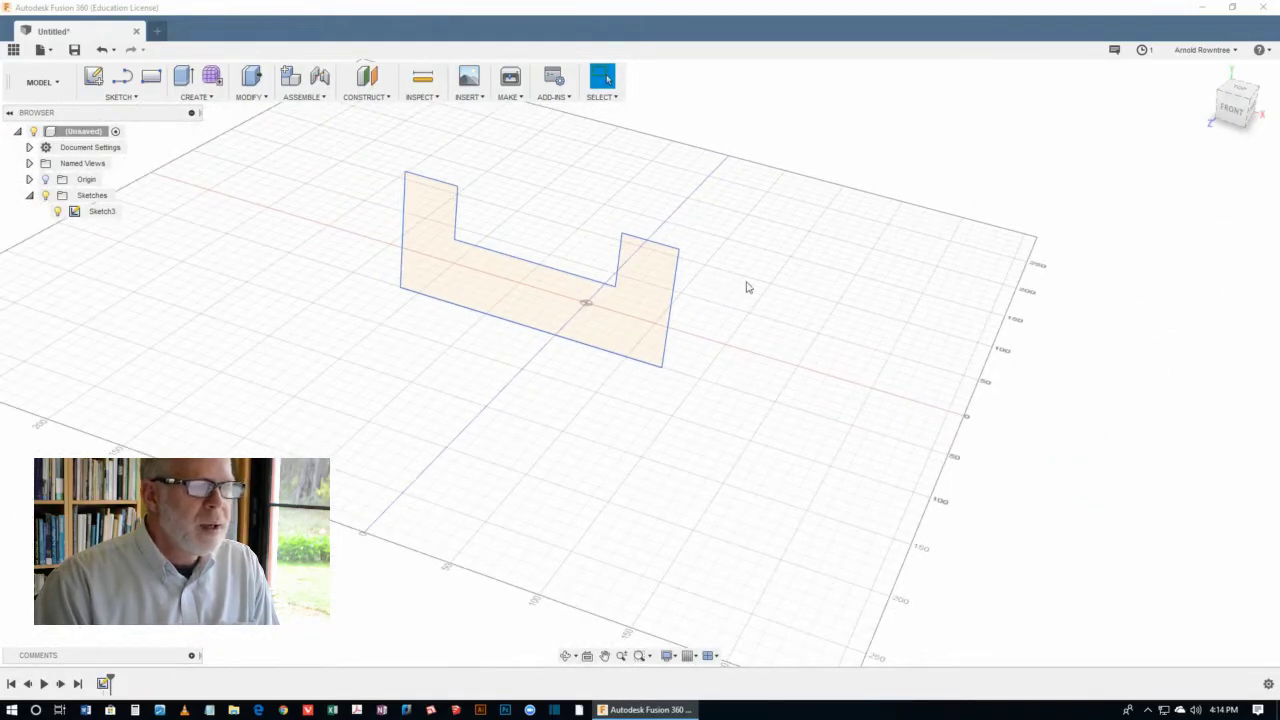
scroll(470, 147, "up", 4)
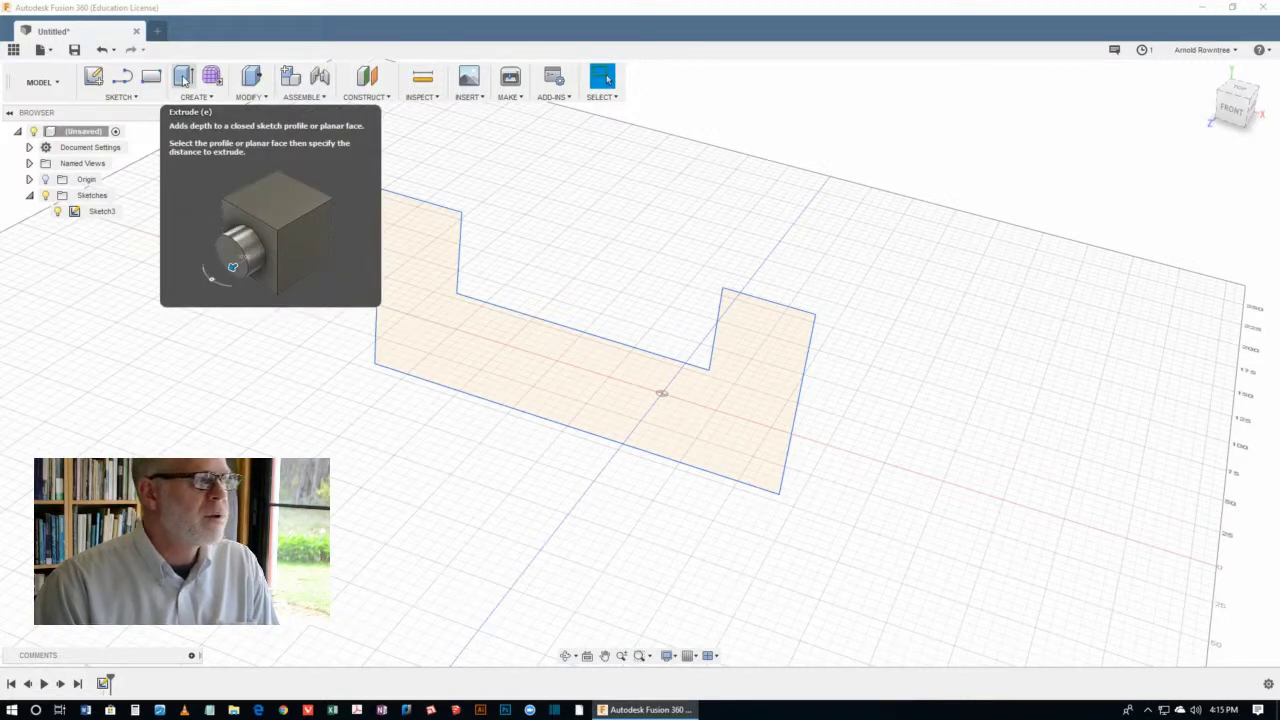
left_click(183, 80)
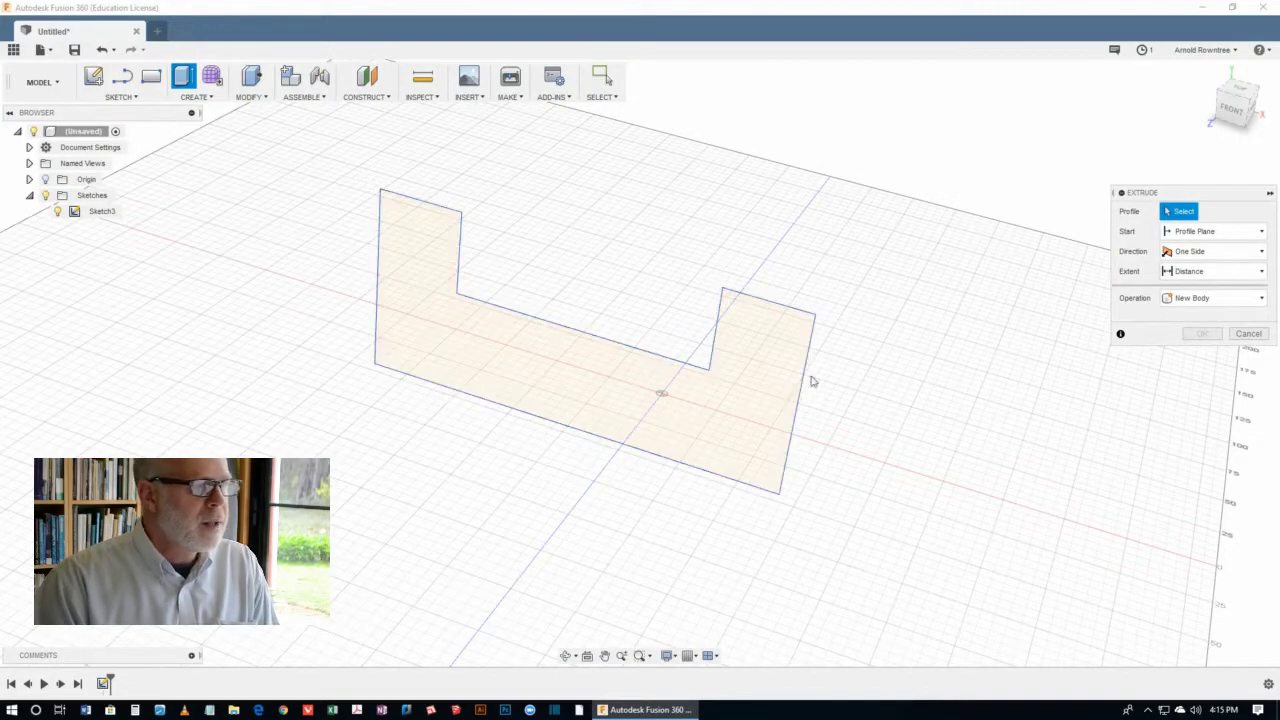
left_click(460, 338)
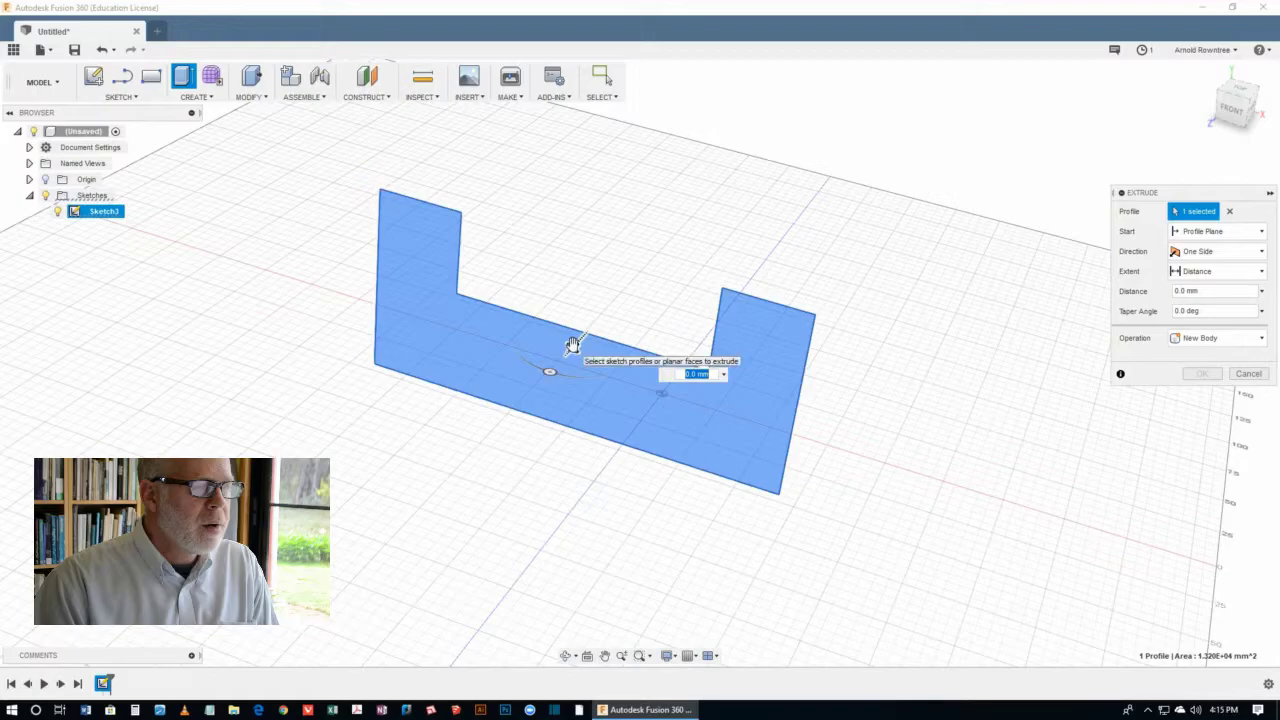
left_click_drag(573, 347, 364, 430)
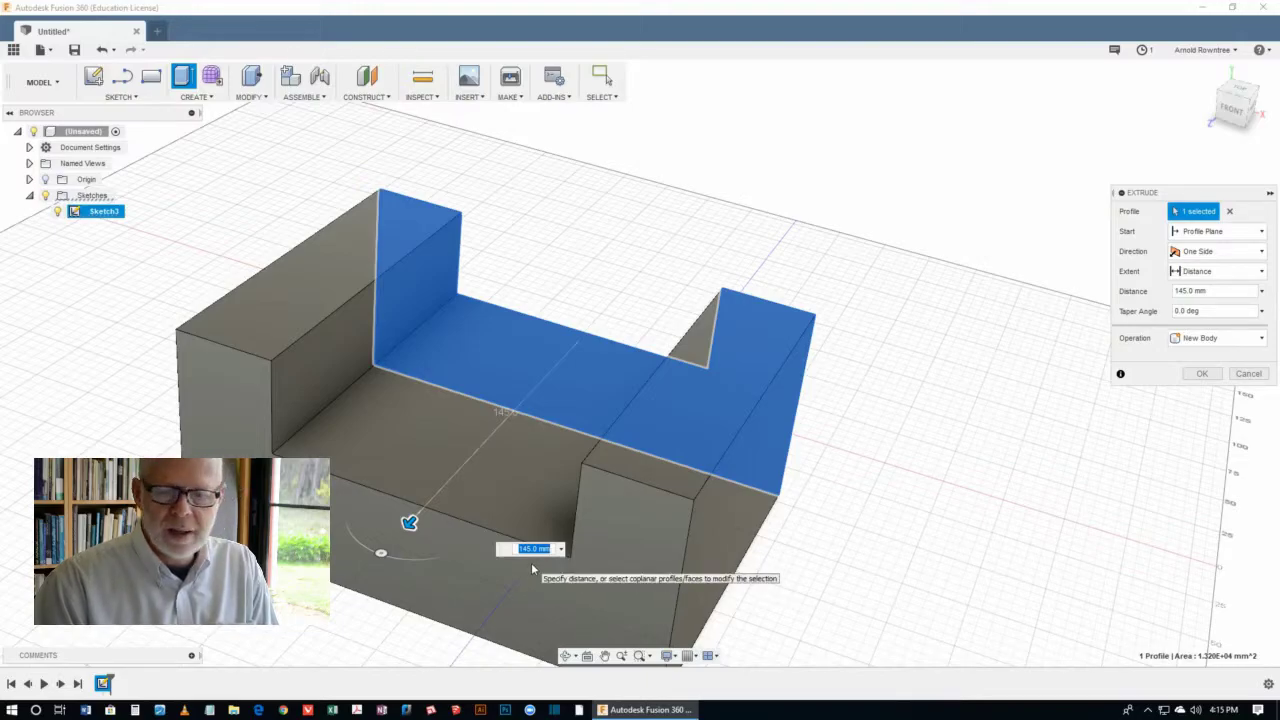
type("35")
key("Return")
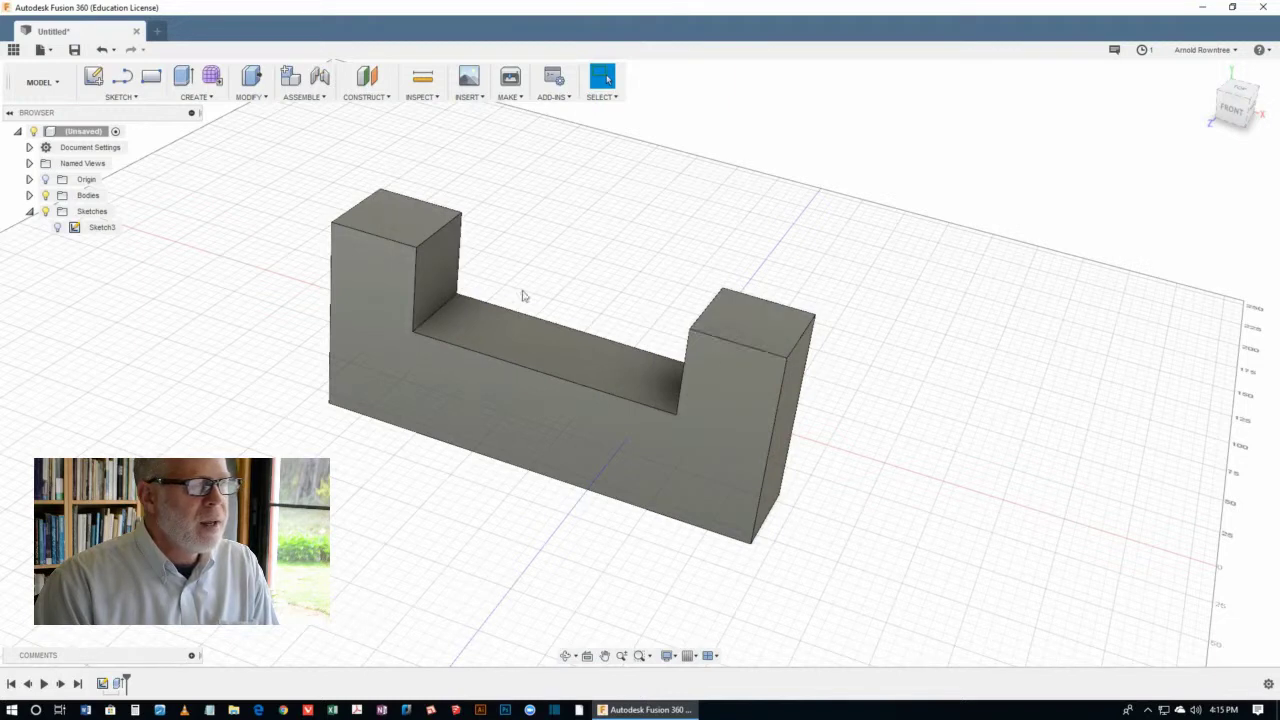
Fillet the four top edges of the two uprights and both inner notch corners with a 10 mm radius
left_click(265, 97)
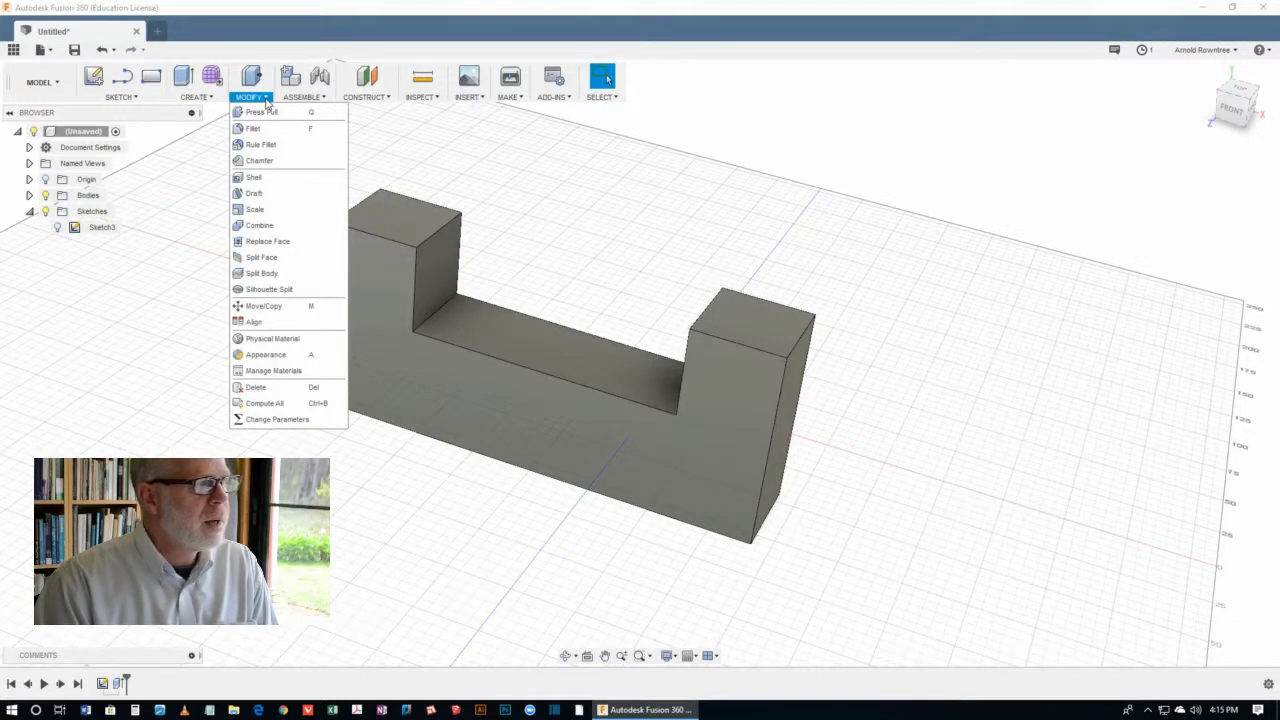
left_click(258, 131)
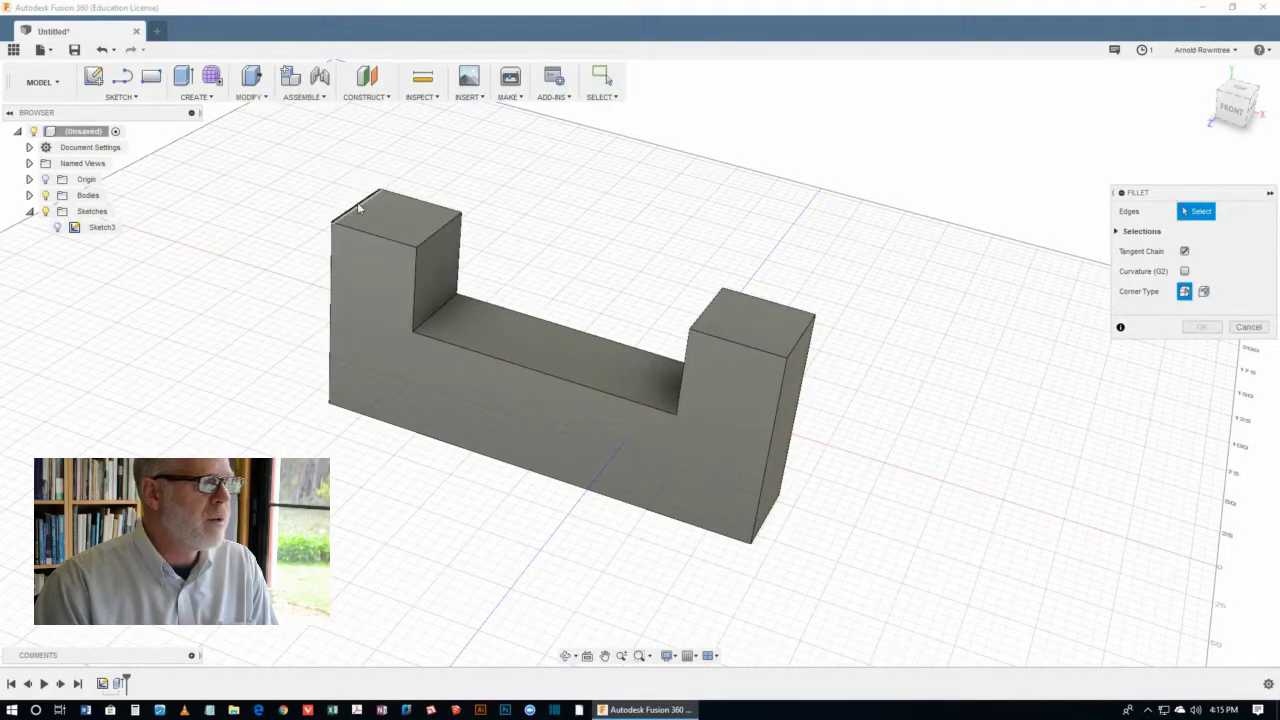
left_click(361, 204)
left_click(431, 234)
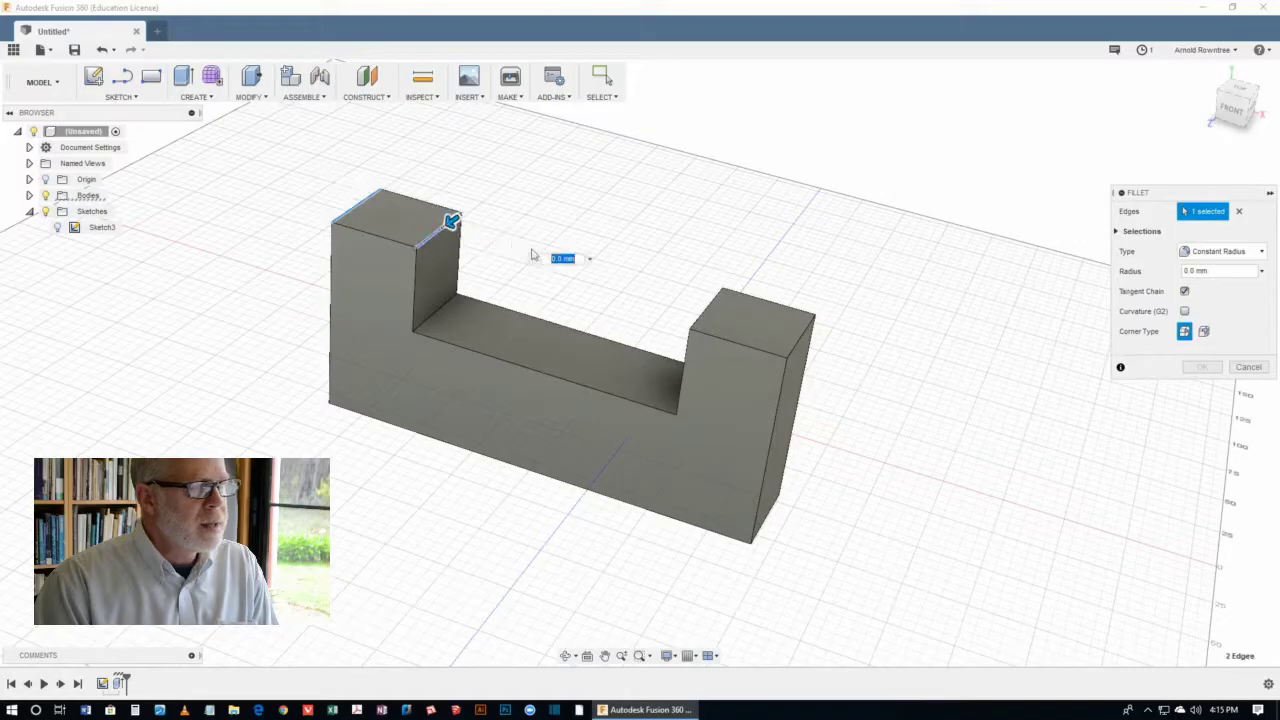
left_click(441, 307)
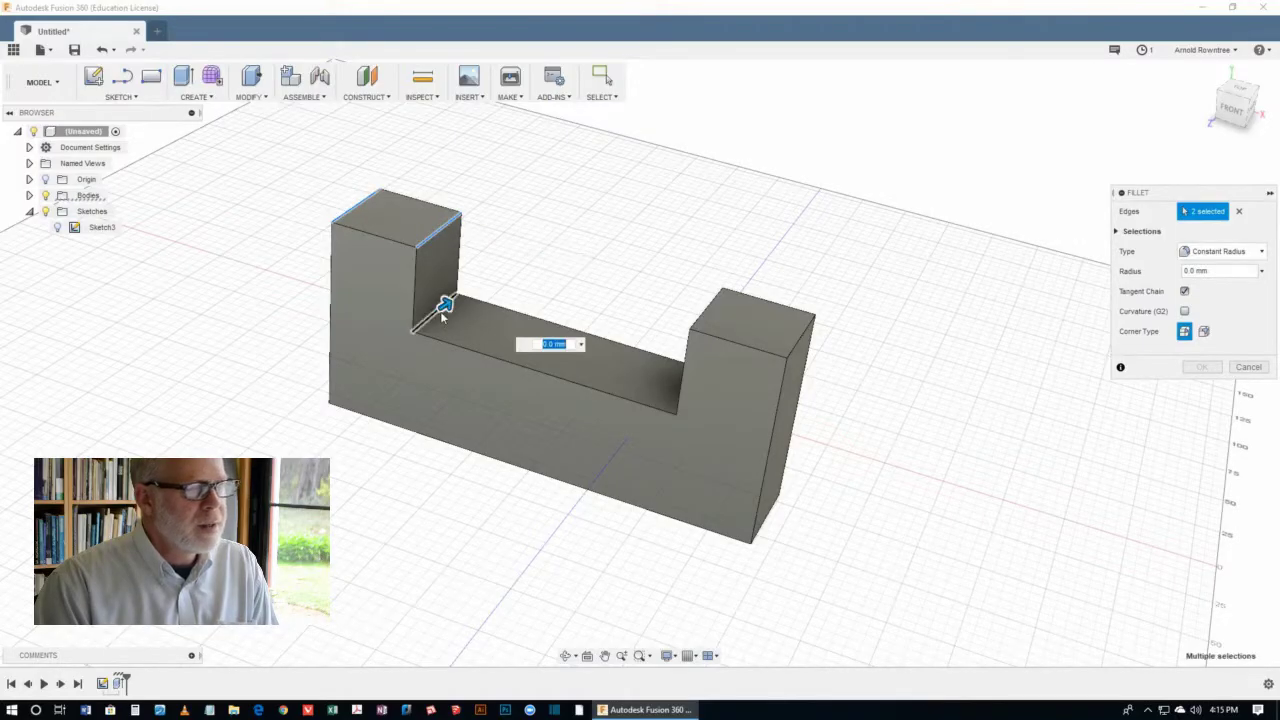
left_click(690, 398)
left_click(706, 310)
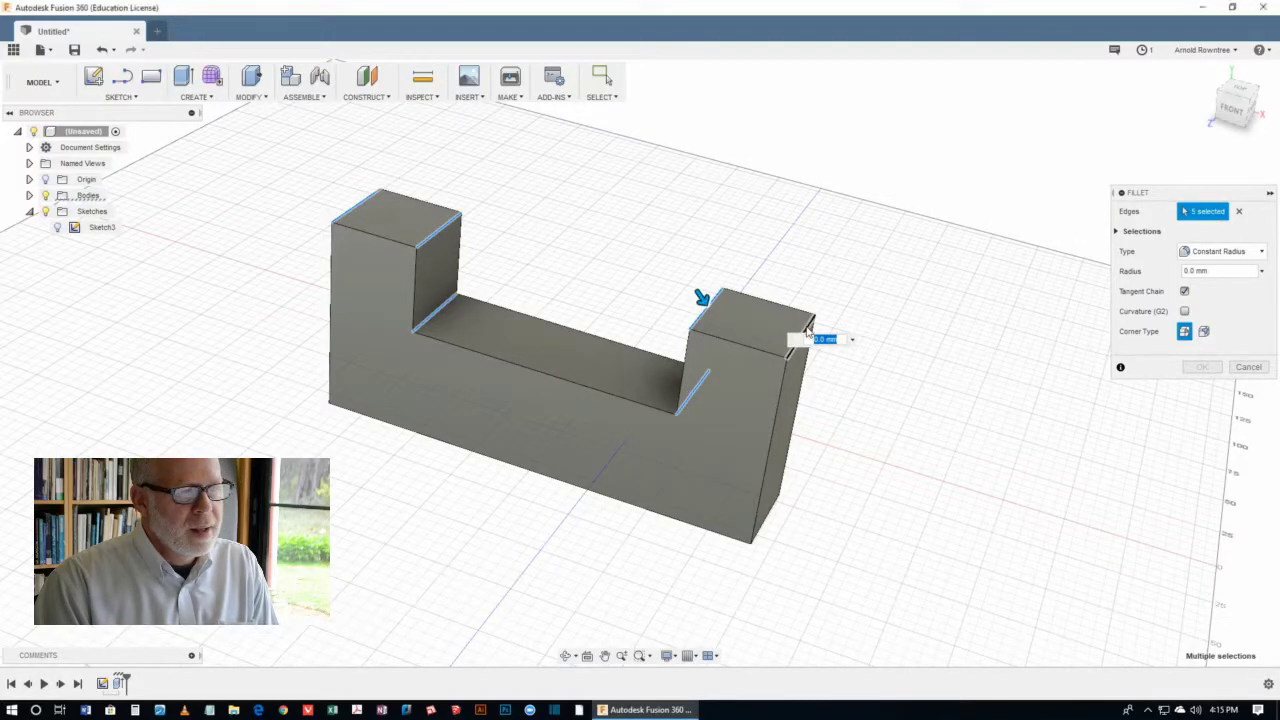
left_click(802, 334)
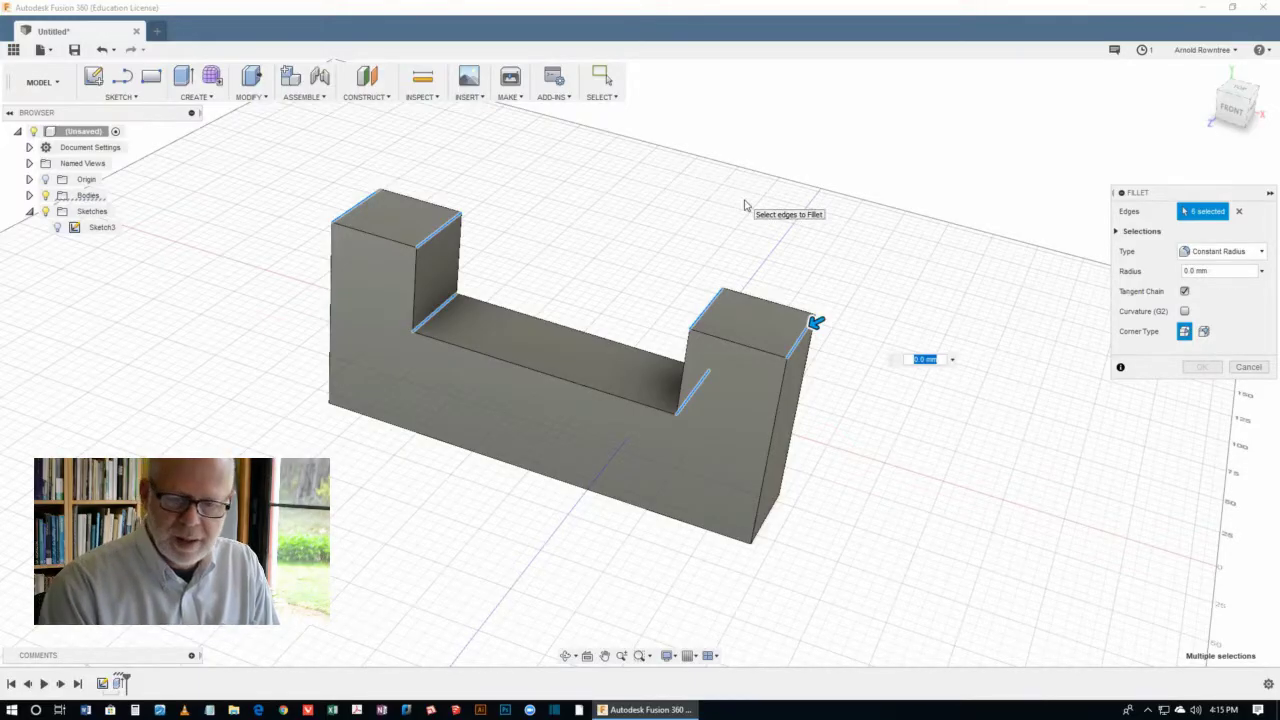
type("10")
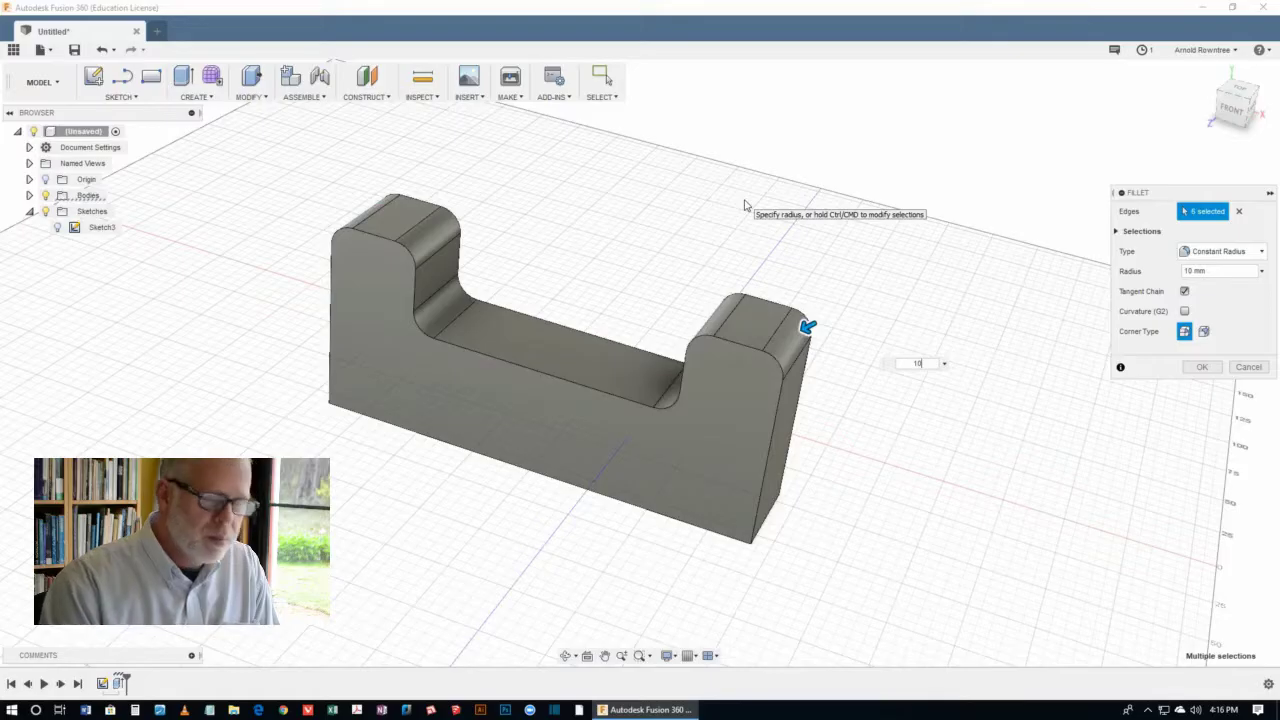
key("Return")
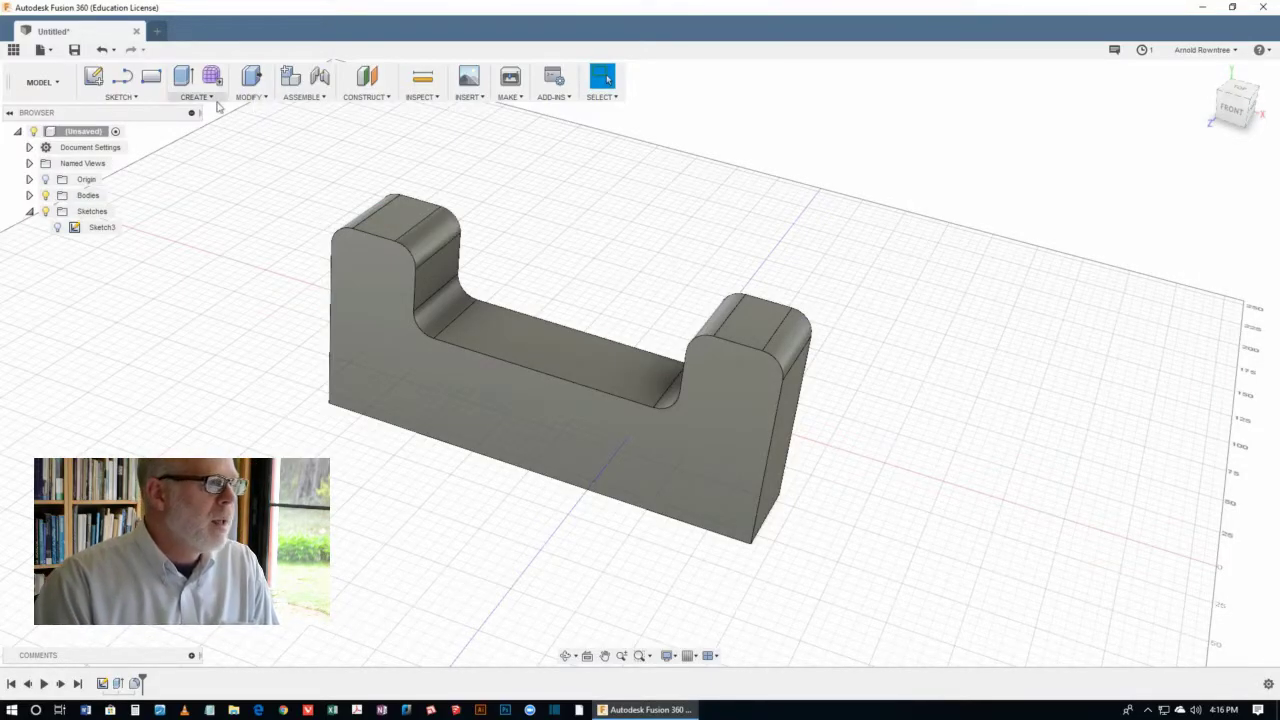
Fillet the two bottom end edges of the body with a constant radius
left_click(250, 97)
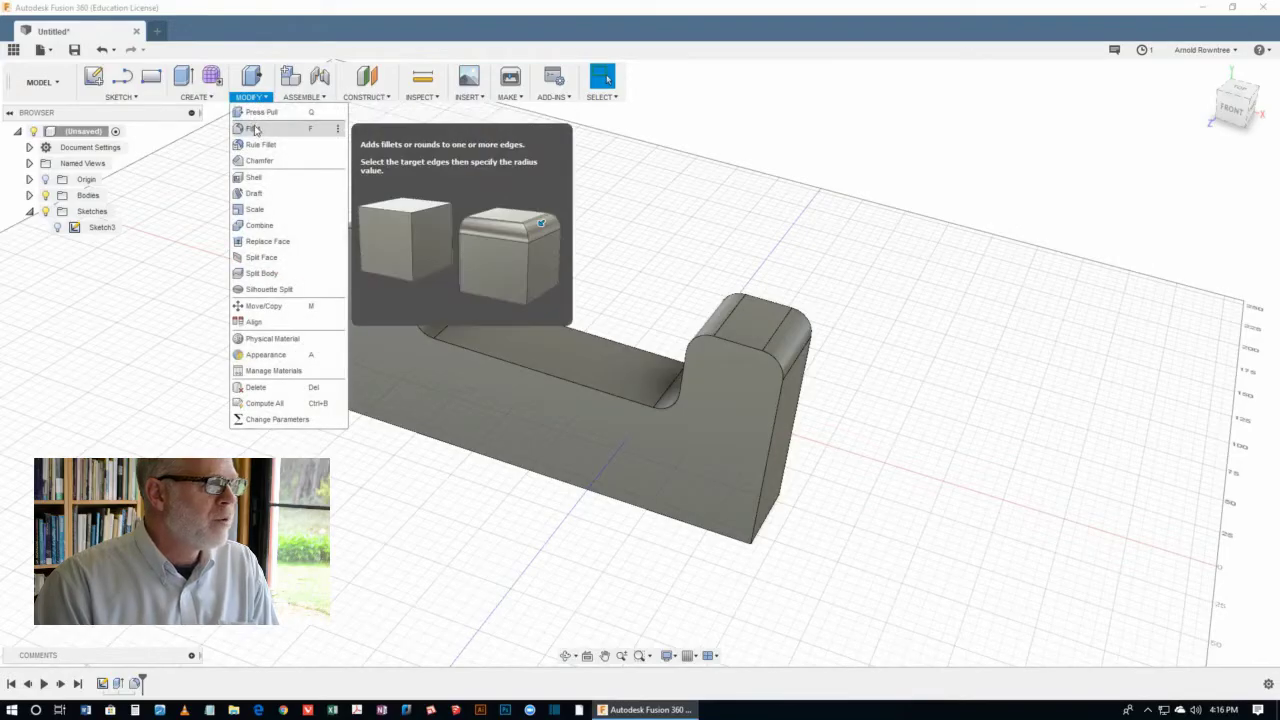
left_click(253, 128)
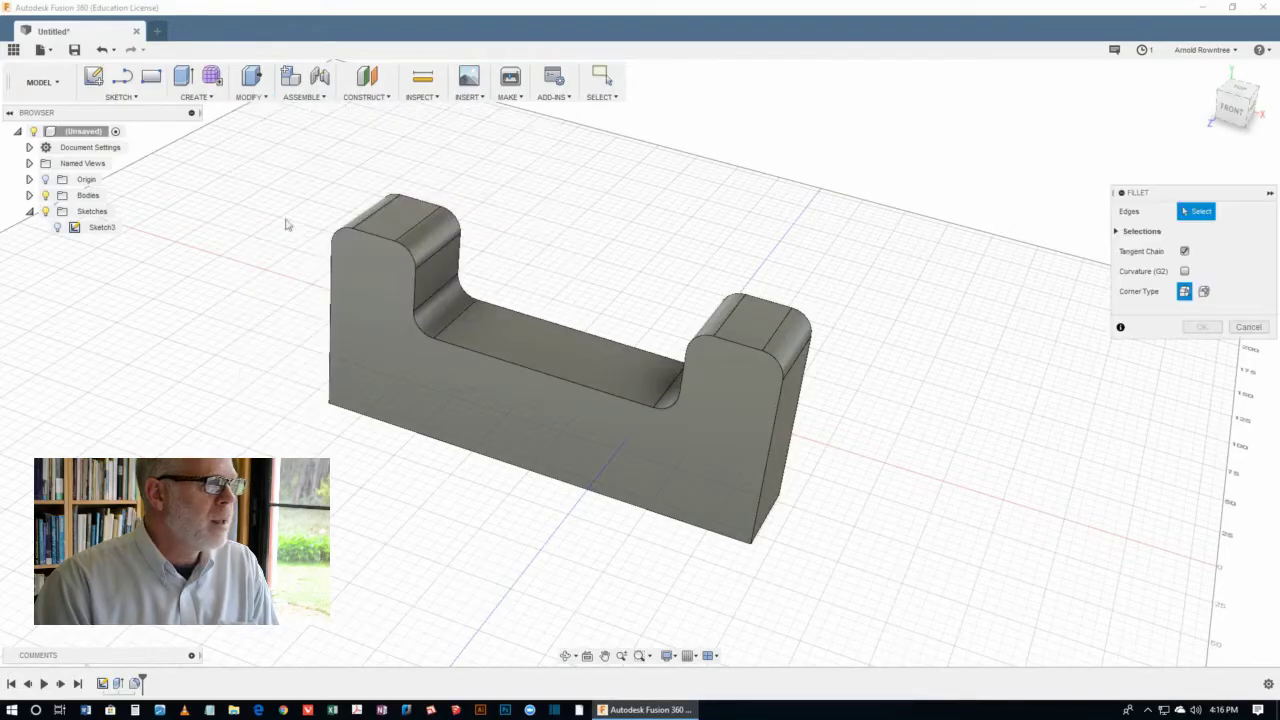
left_click(352, 393)
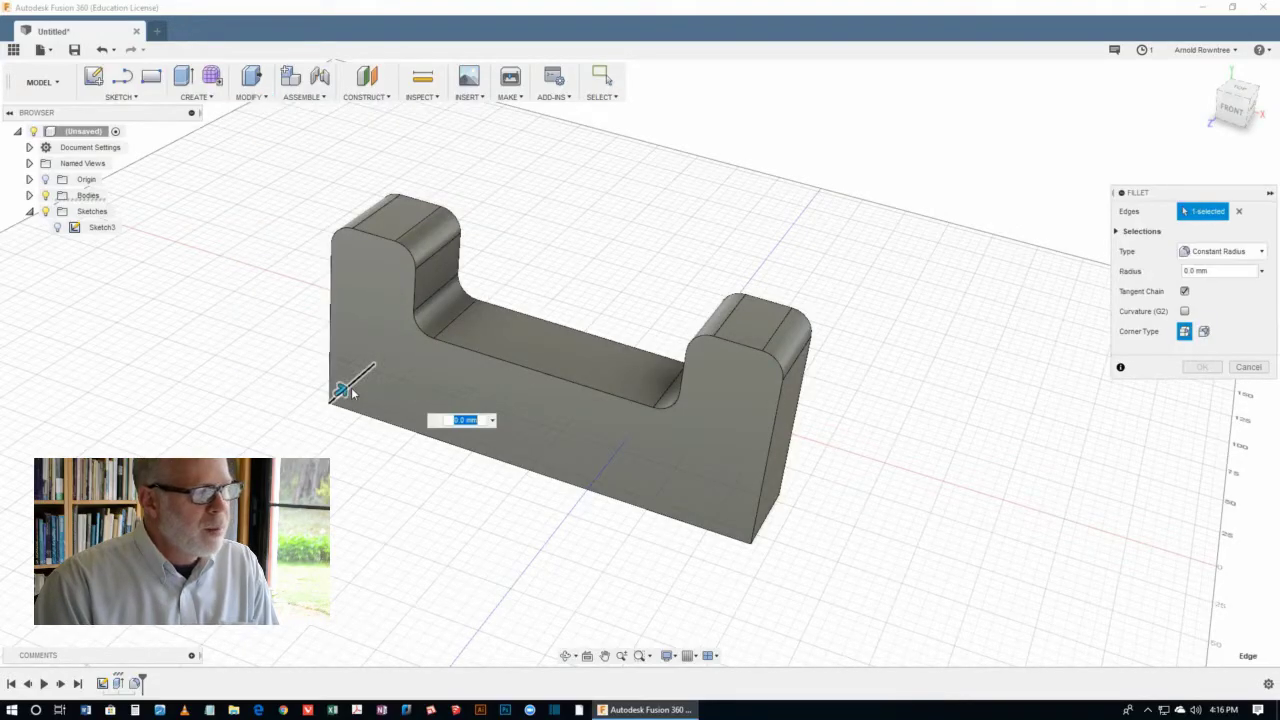
left_click(770, 522)
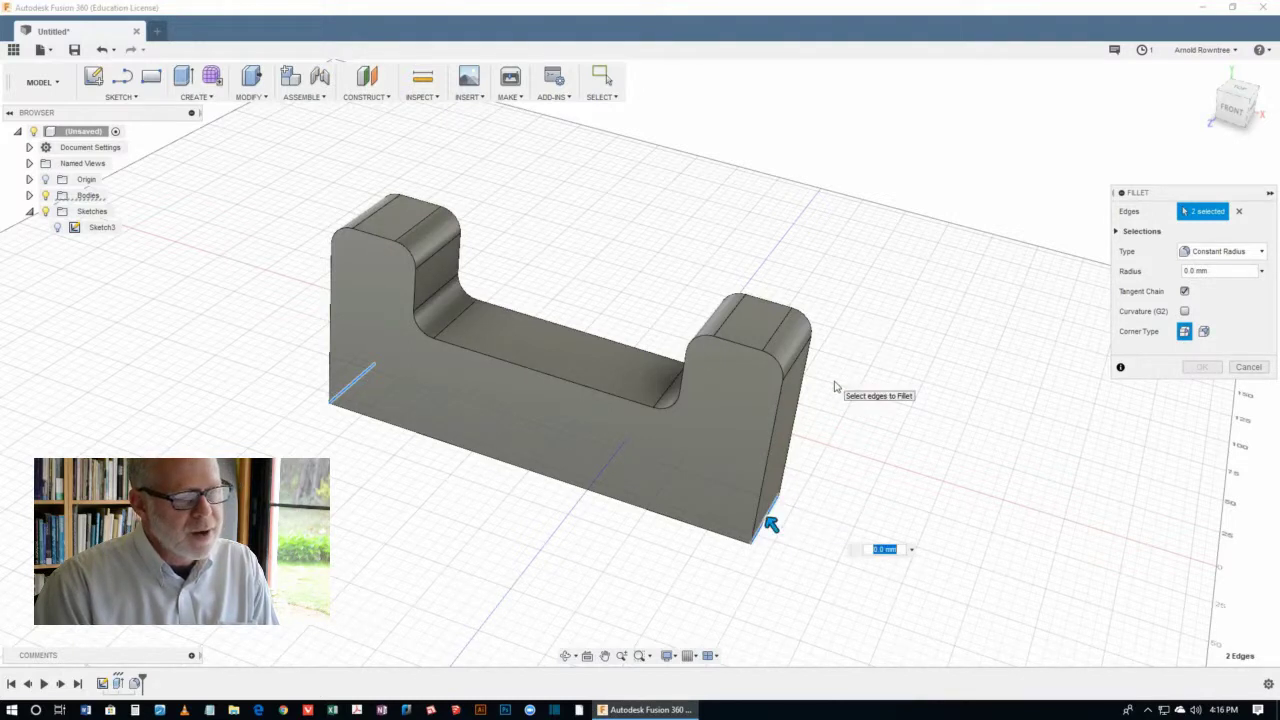
key("Return")
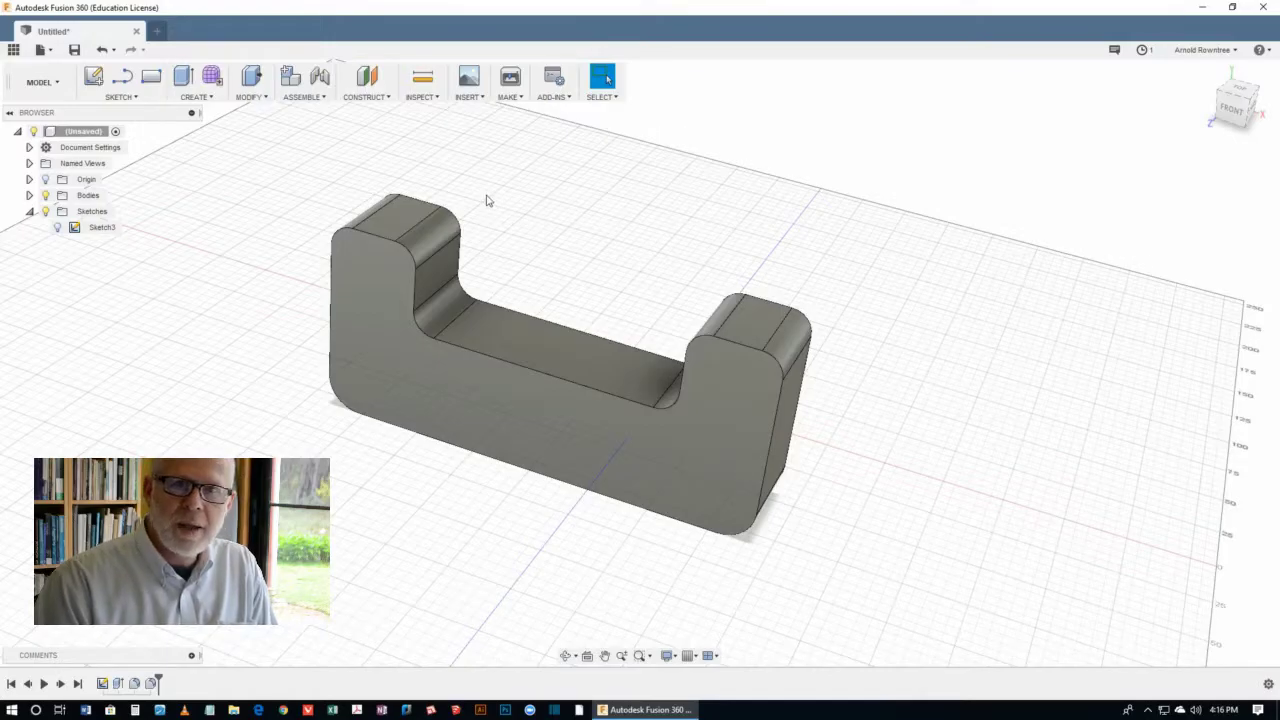
Start a sketch on the body's front face and draw a center-diameter circle below the left upright
left_click(120, 97)
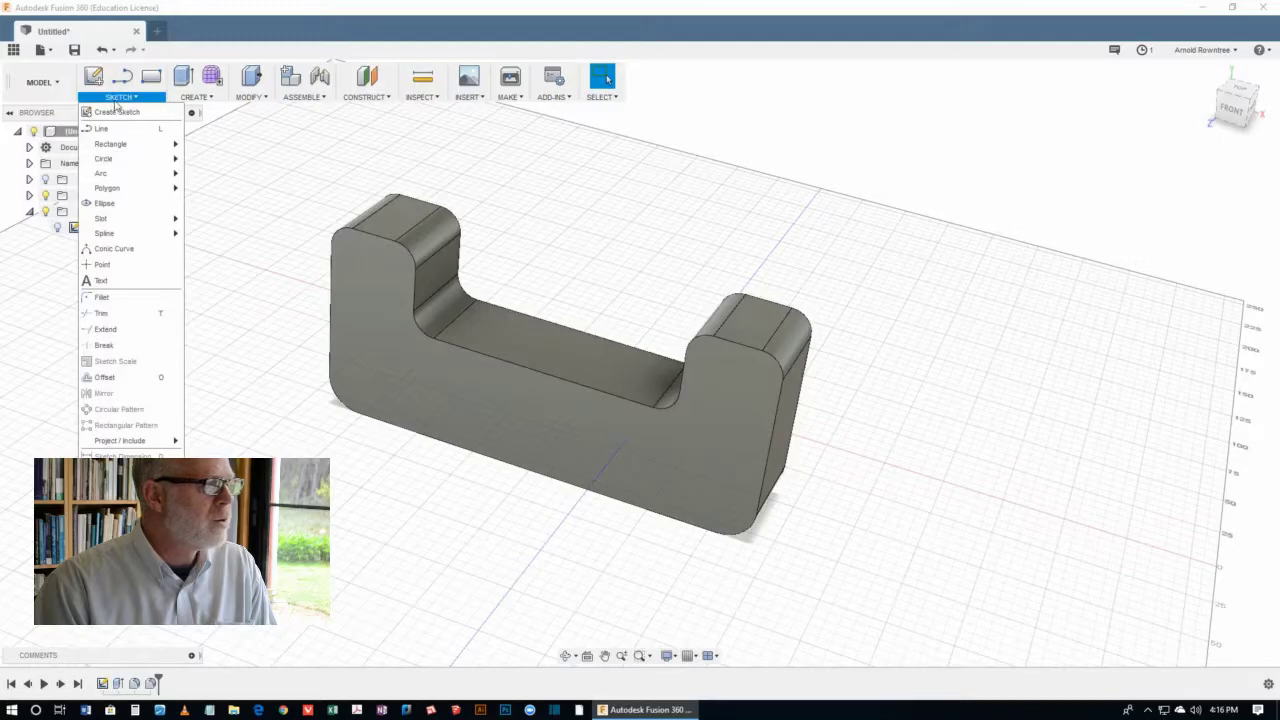
mouse_move(109, 162)
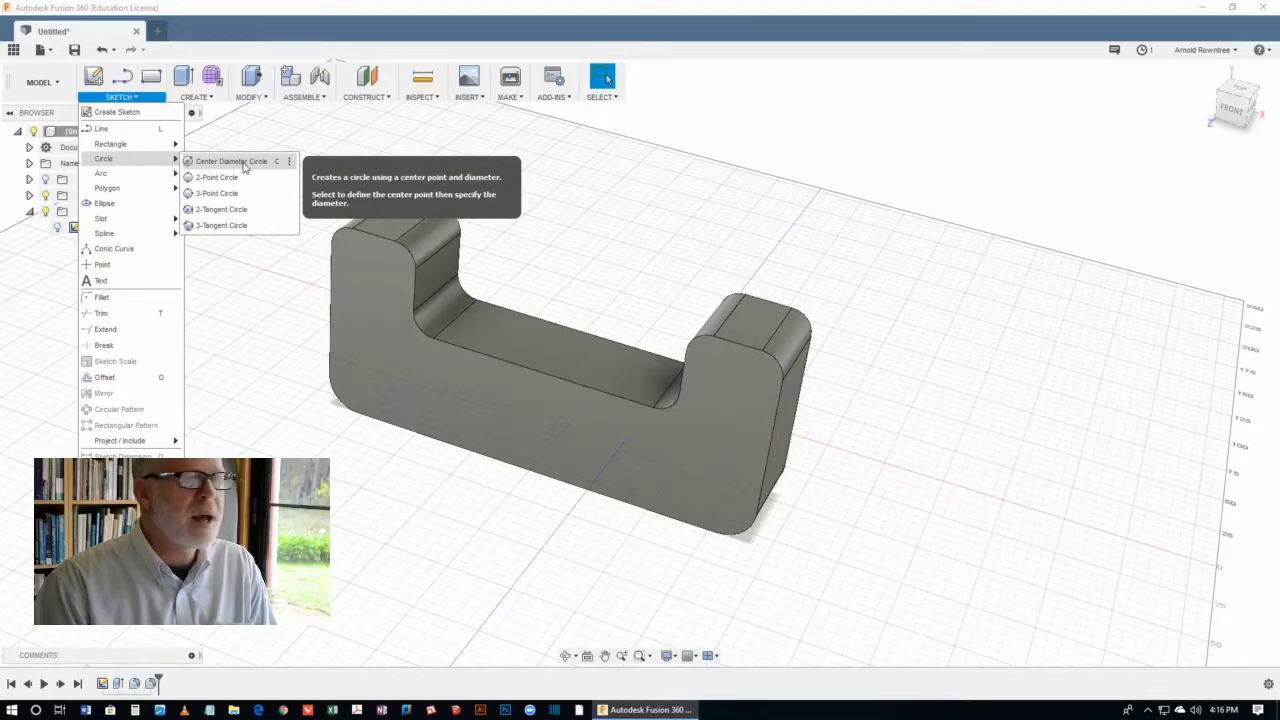
left_click(243, 165)
left_click(416, 380)
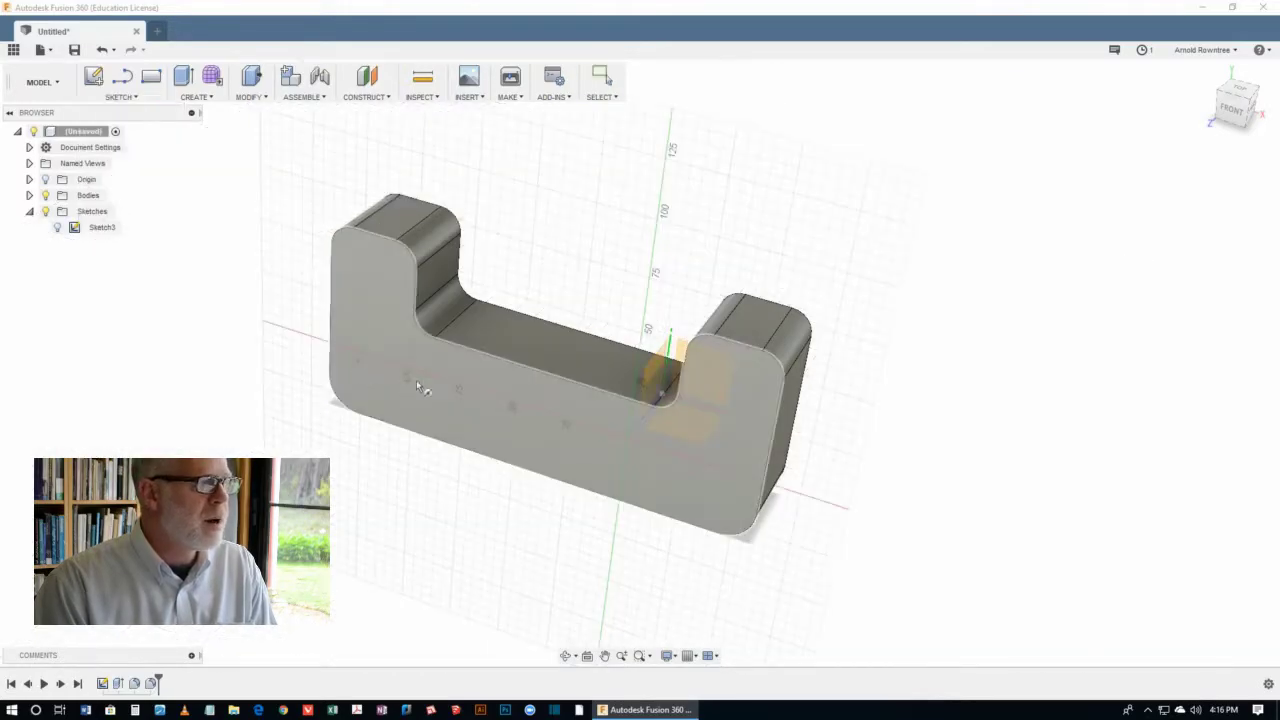
left_click(372, 360)
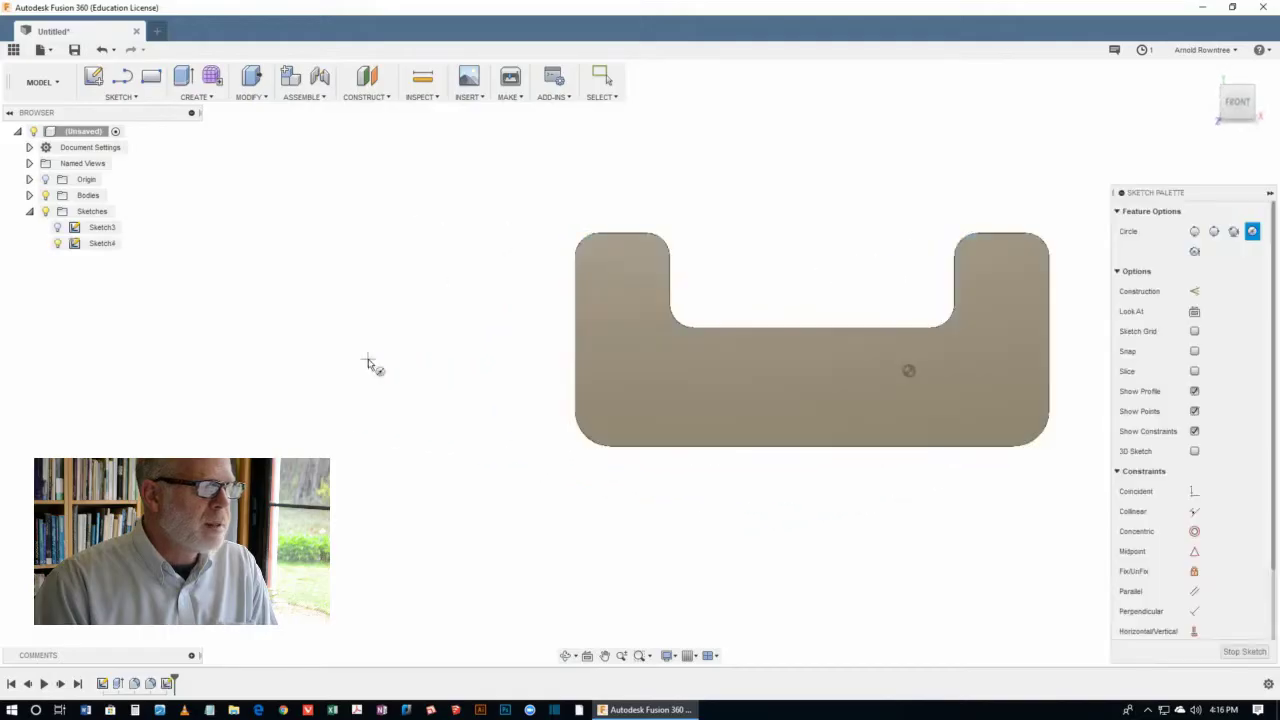
scroll(843, 413, "up", 3)
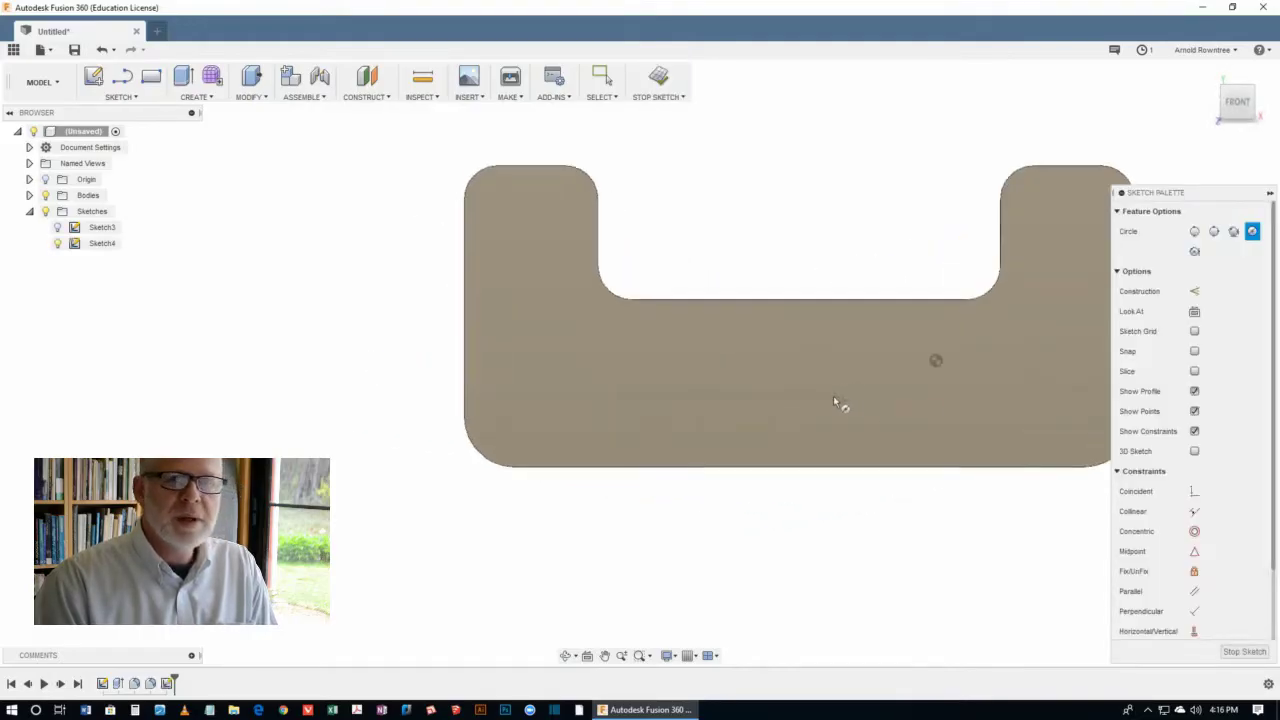
left_click(531, 374)
left_click(575, 388)
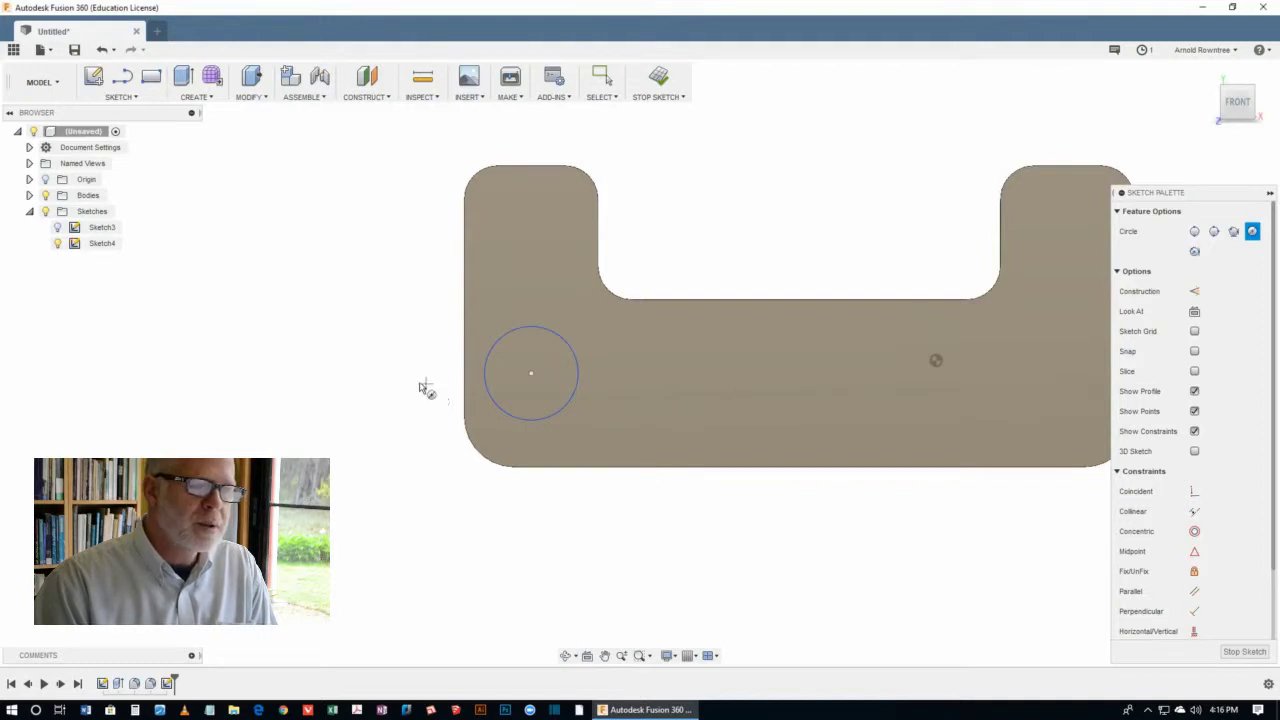
Draw a second circle of similar size slightly lower on the front face, toward its right end
scroll(913, 403, "down", 1)
left_click(785, 409)
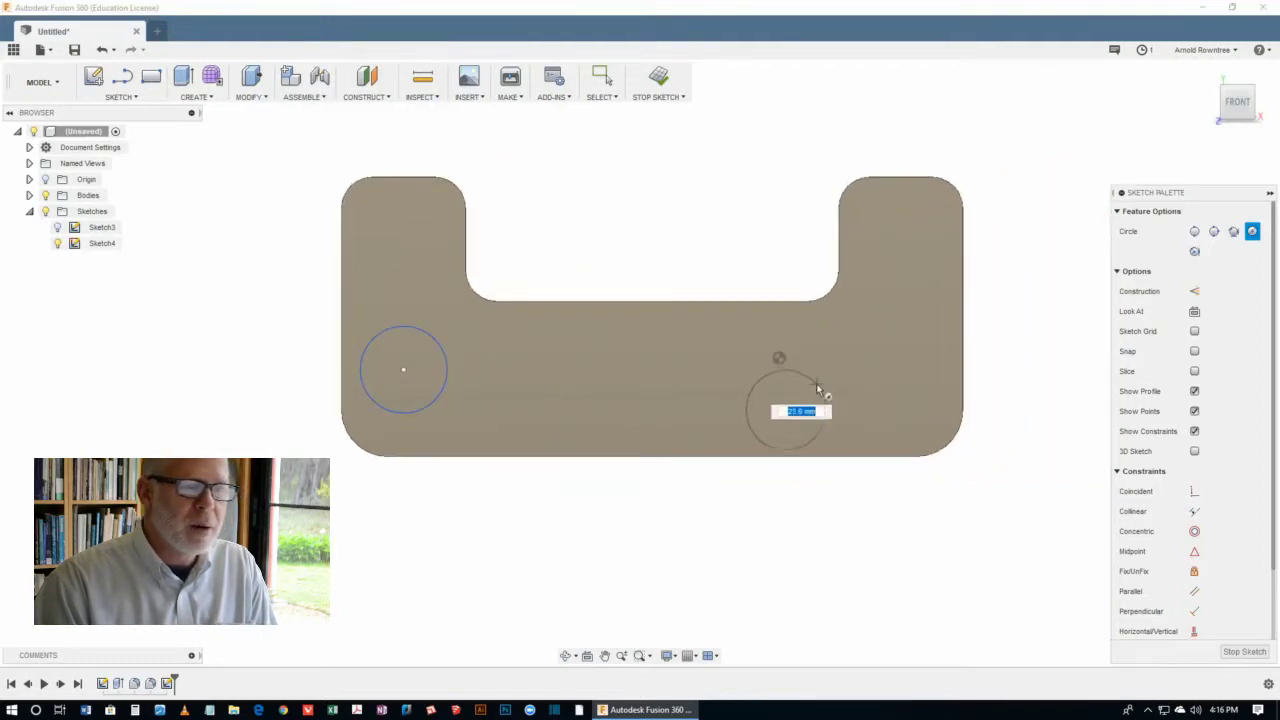
left_click(817, 379)
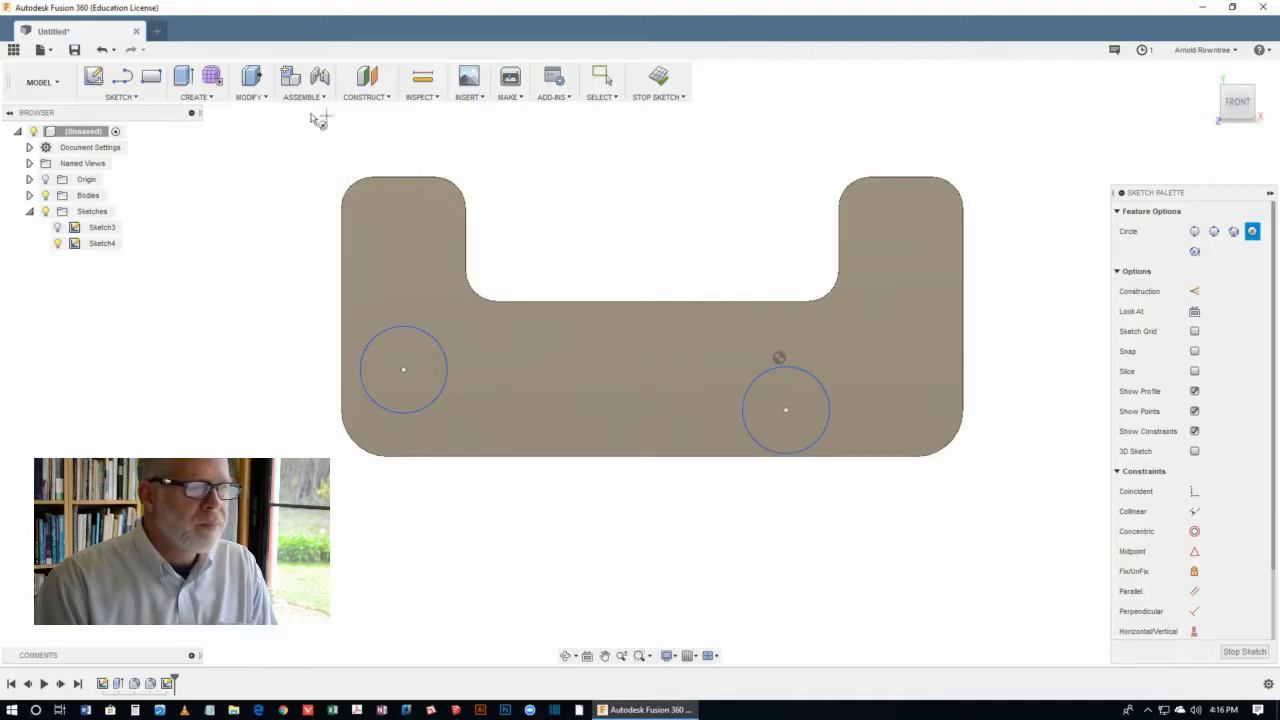
left_click(133, 97)
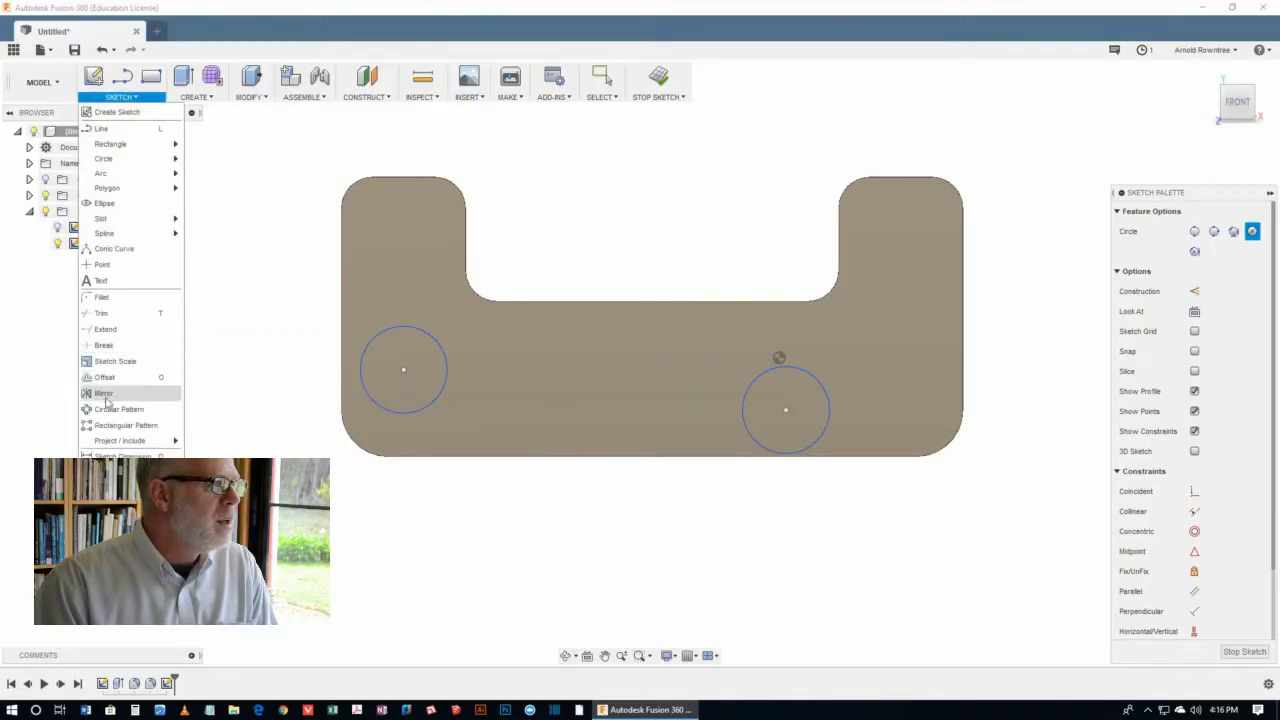
key("Escape")
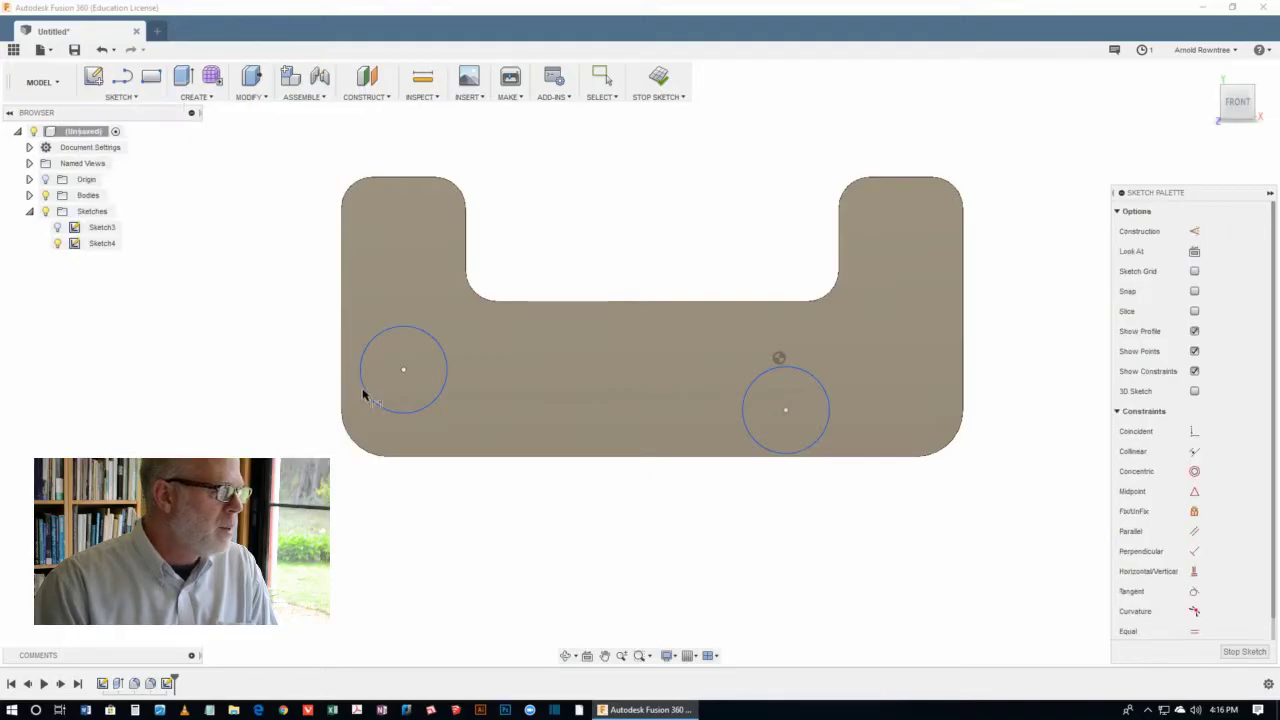
Dimension both circles on the front face to a diameter of 15 mm
left_click(427, 338)
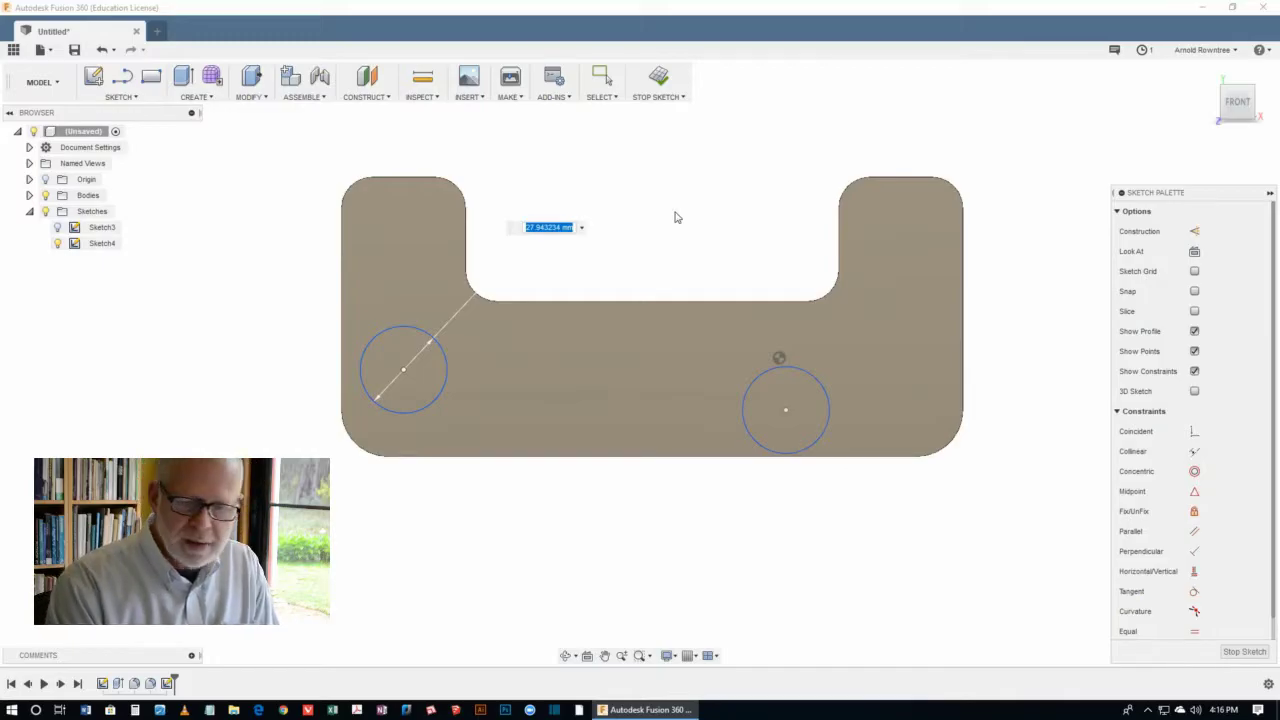
type("15")
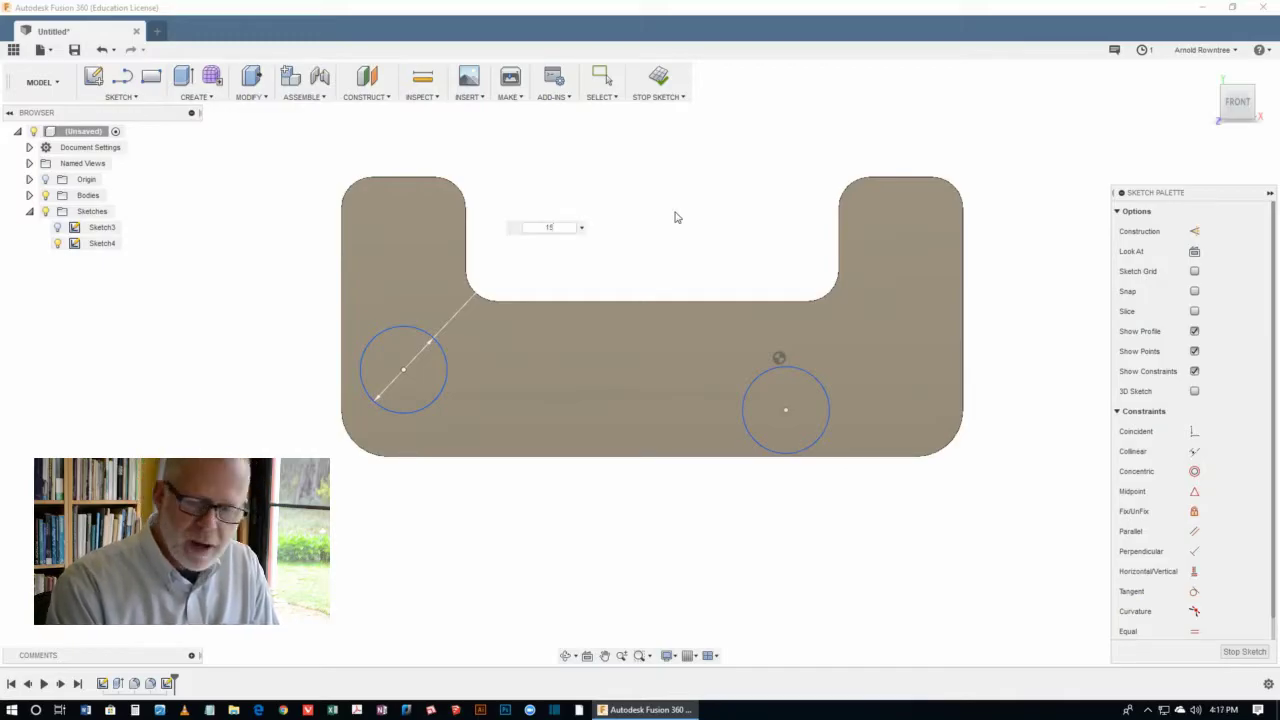
key("Return")
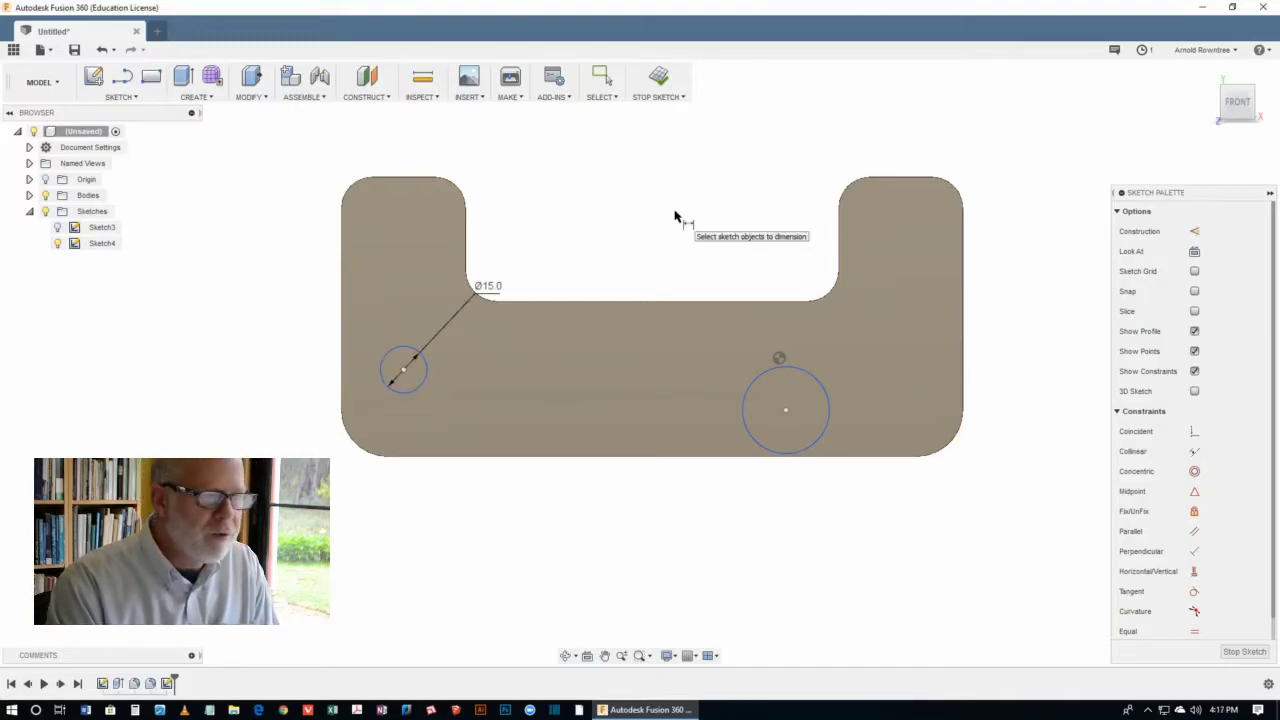
left_click(821, 384)
left_click(978, 257)
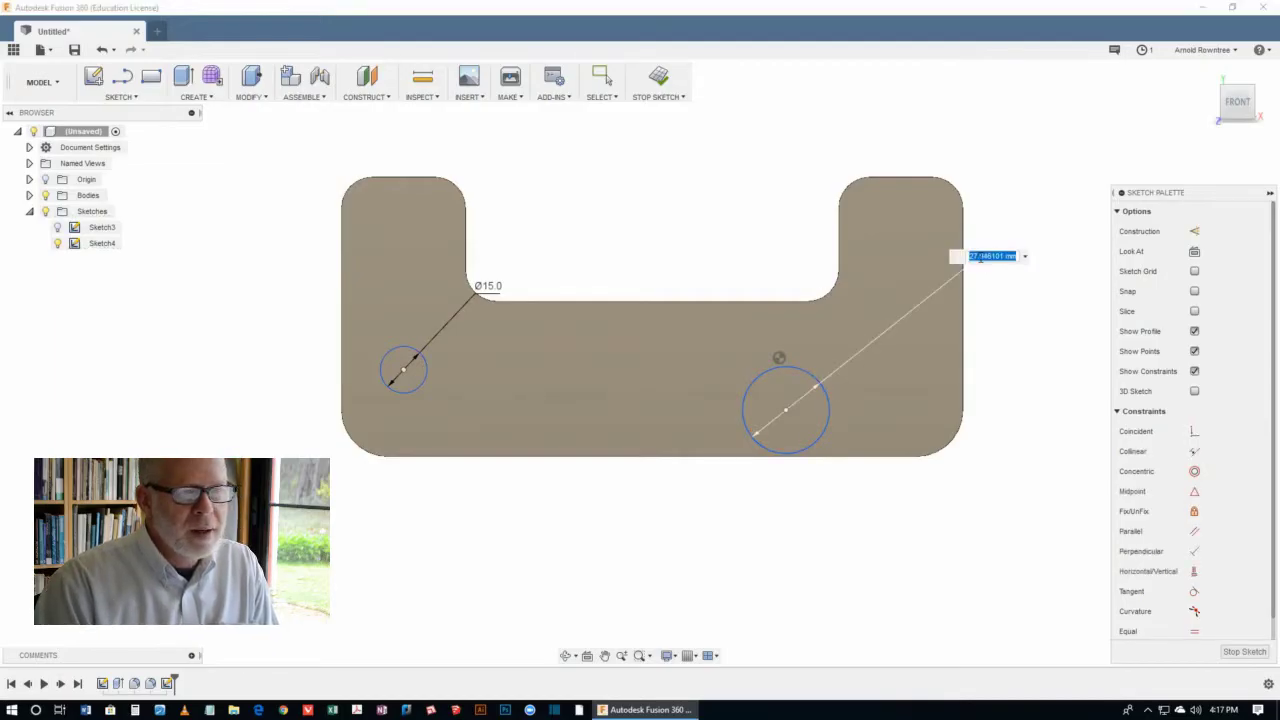
type("15")
key("Return")
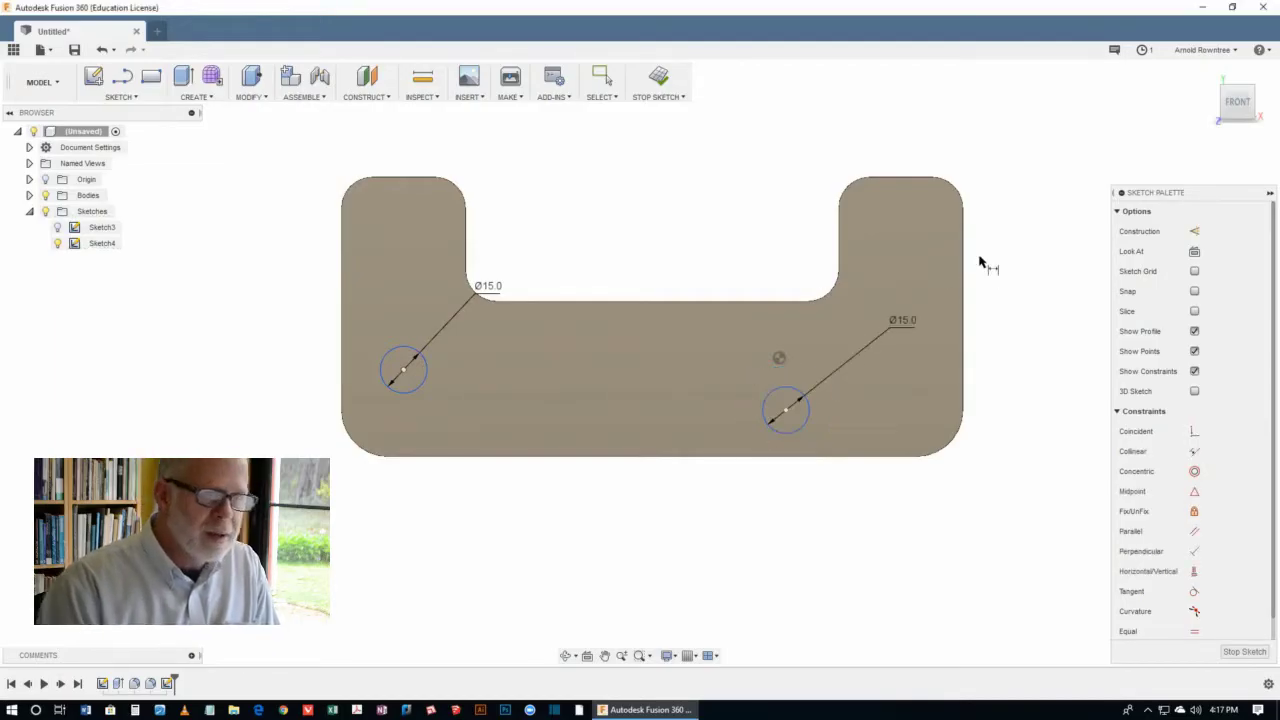
Make each circle concentric with the rounded bottom corner of the body nearest to it
left_click(603, 79)
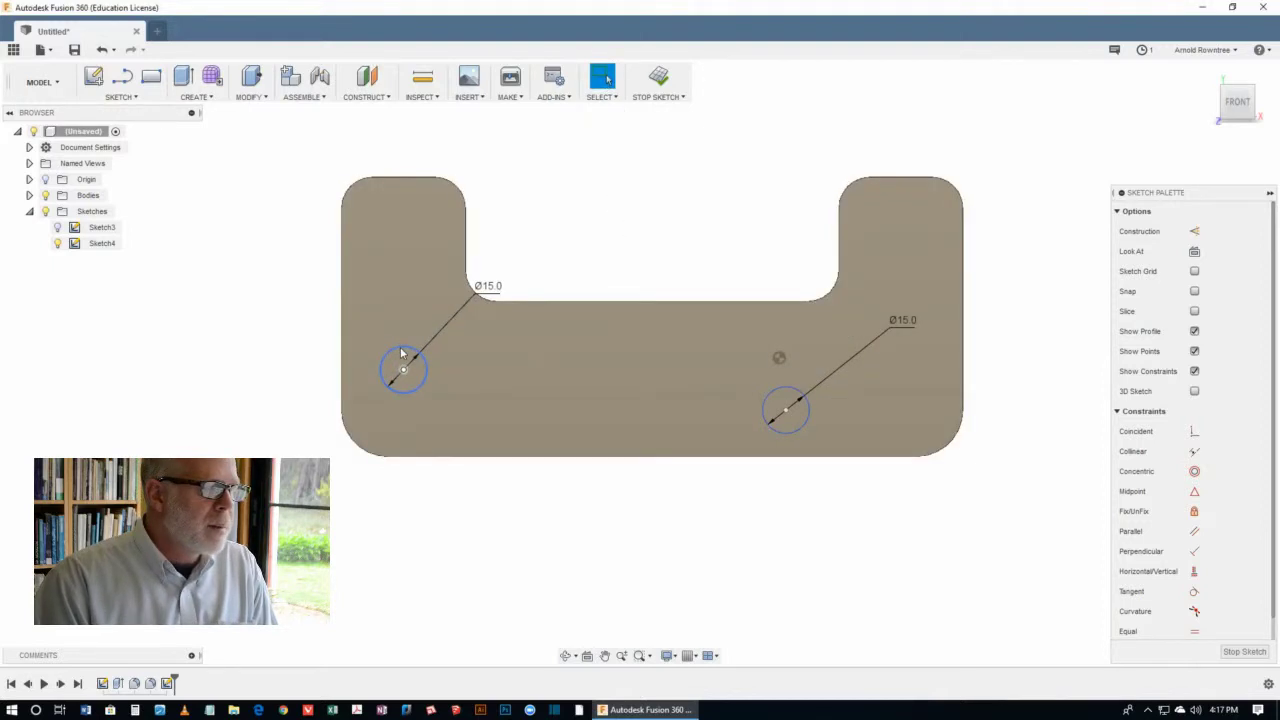
left_click(400, 347)
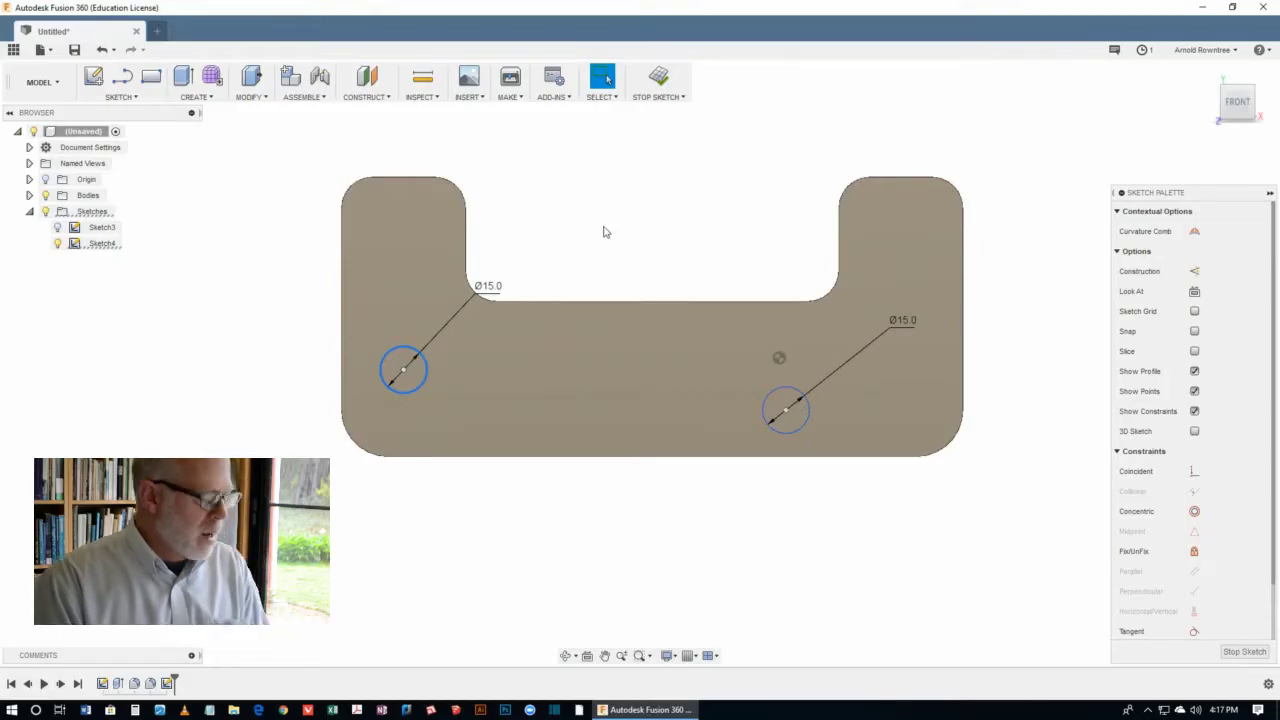
left_click(348, 444)
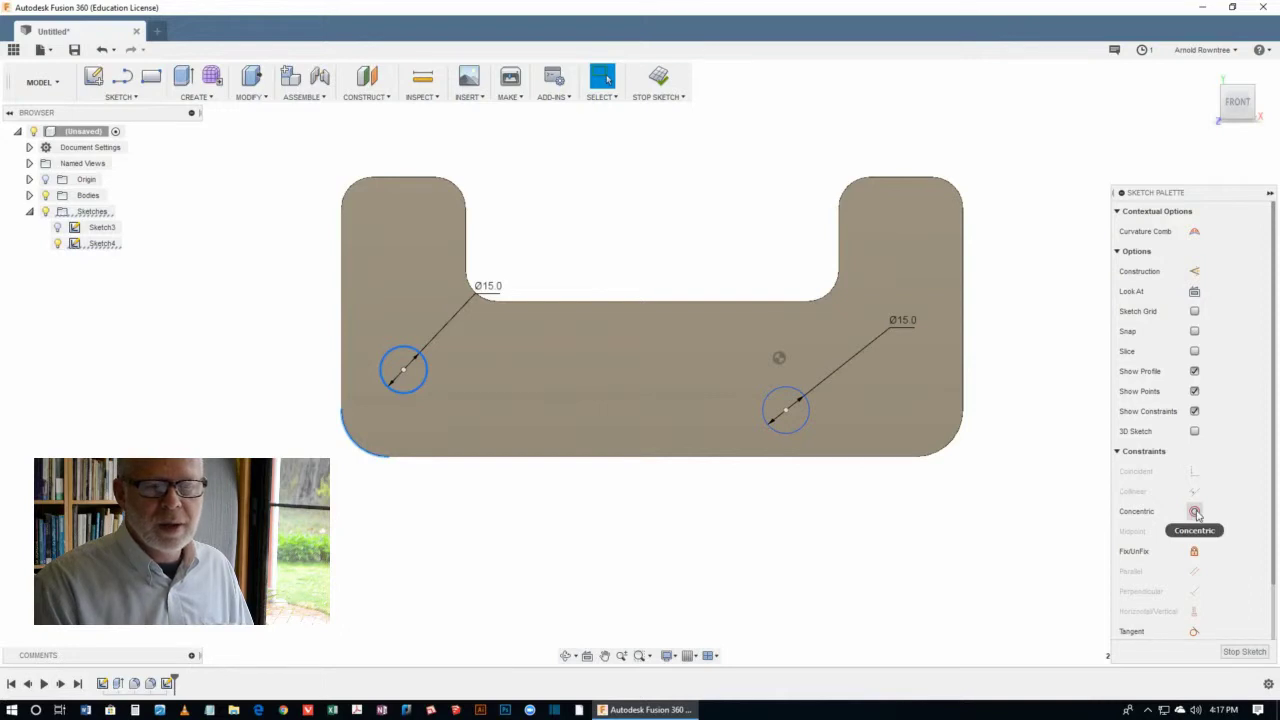
left_click(1195, 512)
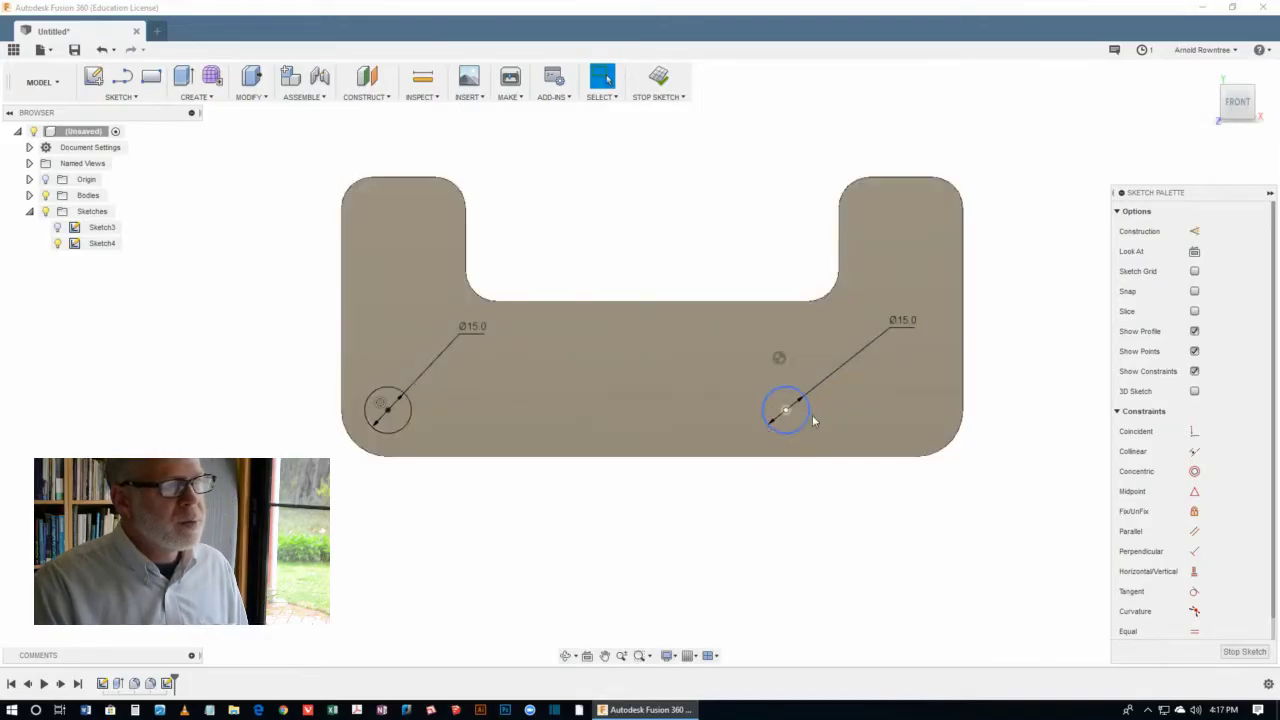
left_click(811, 415)
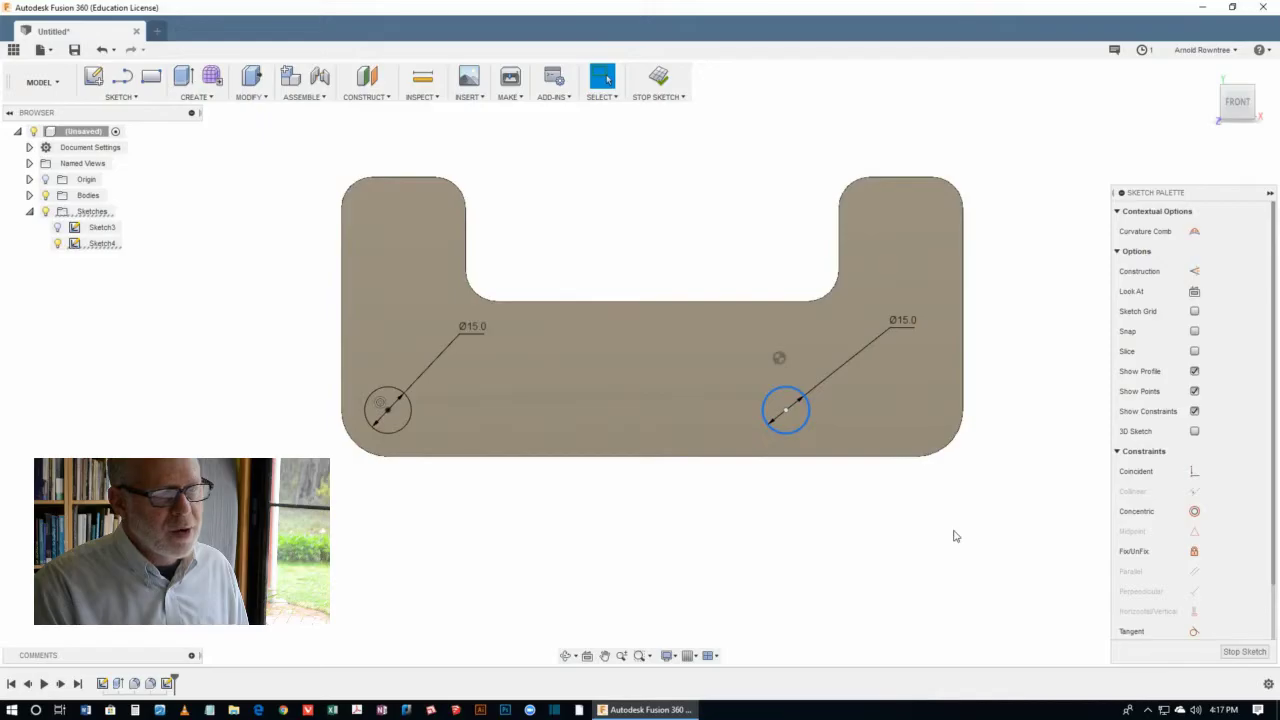
left_click(960, 435)
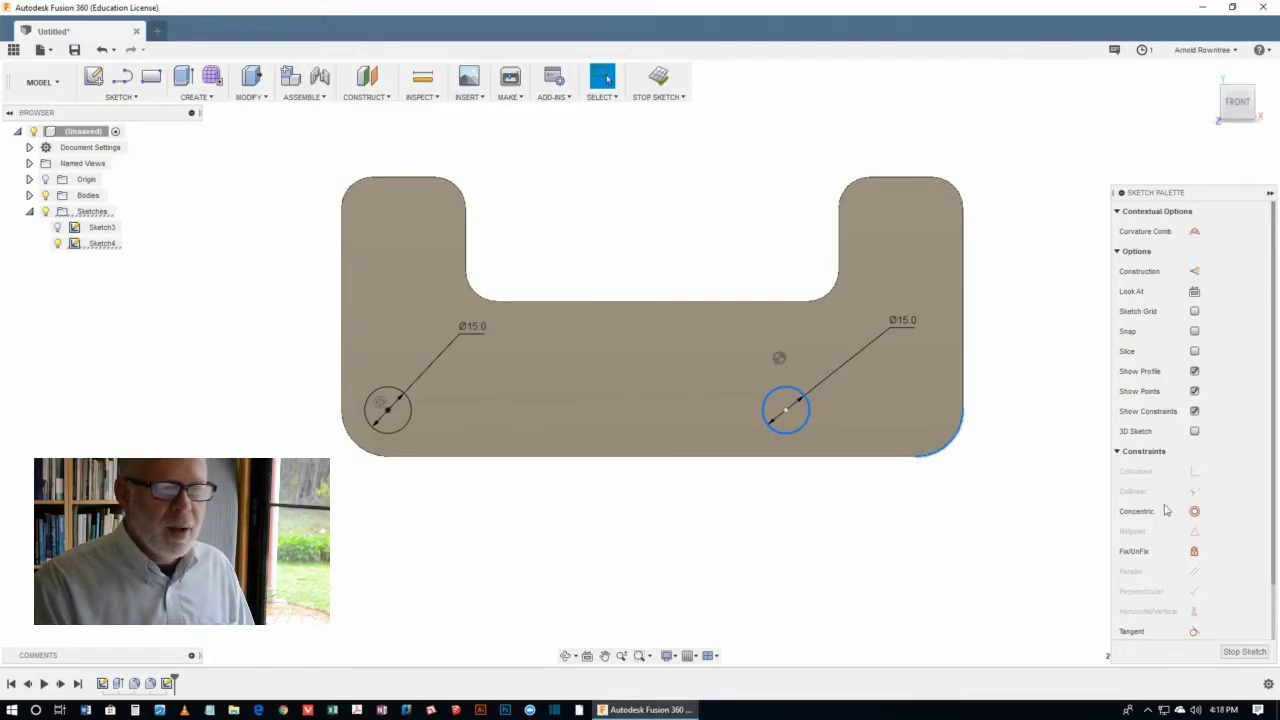
left_click(1194, 511)
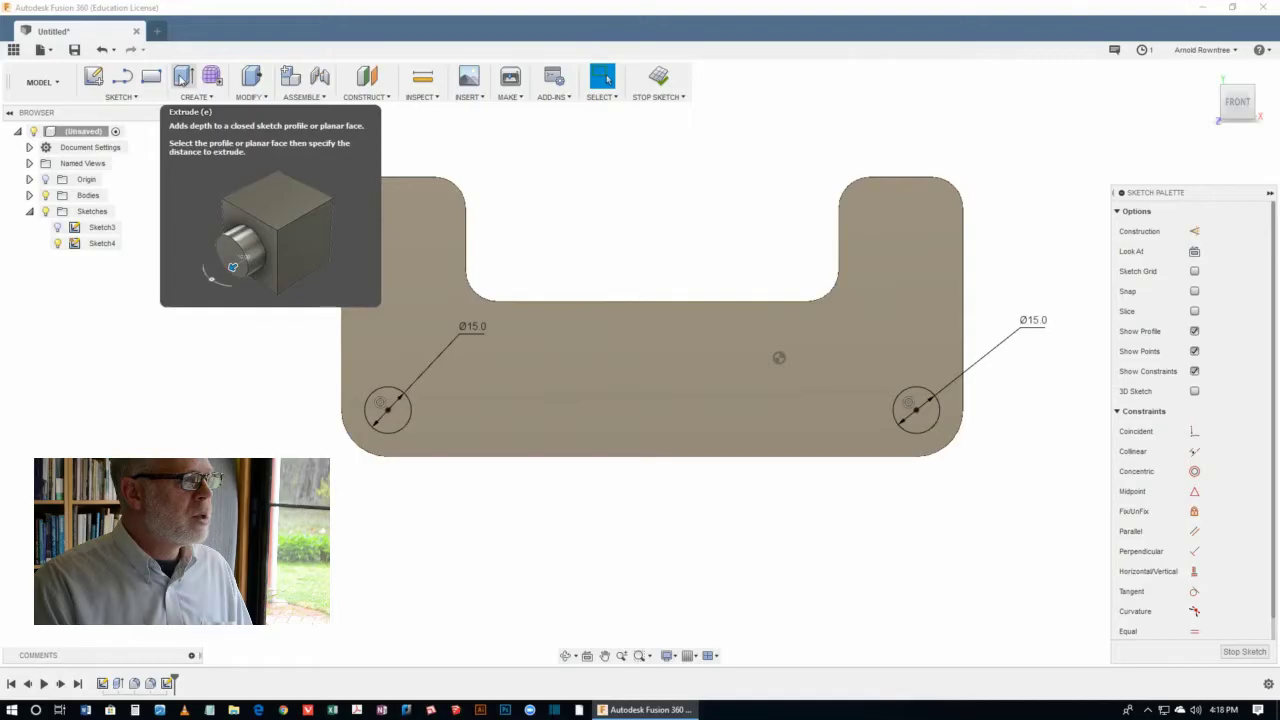
Start an extrusion of both circle profiles from the profile plane, one-sided, with the extent set to All
left_click(181, 79)
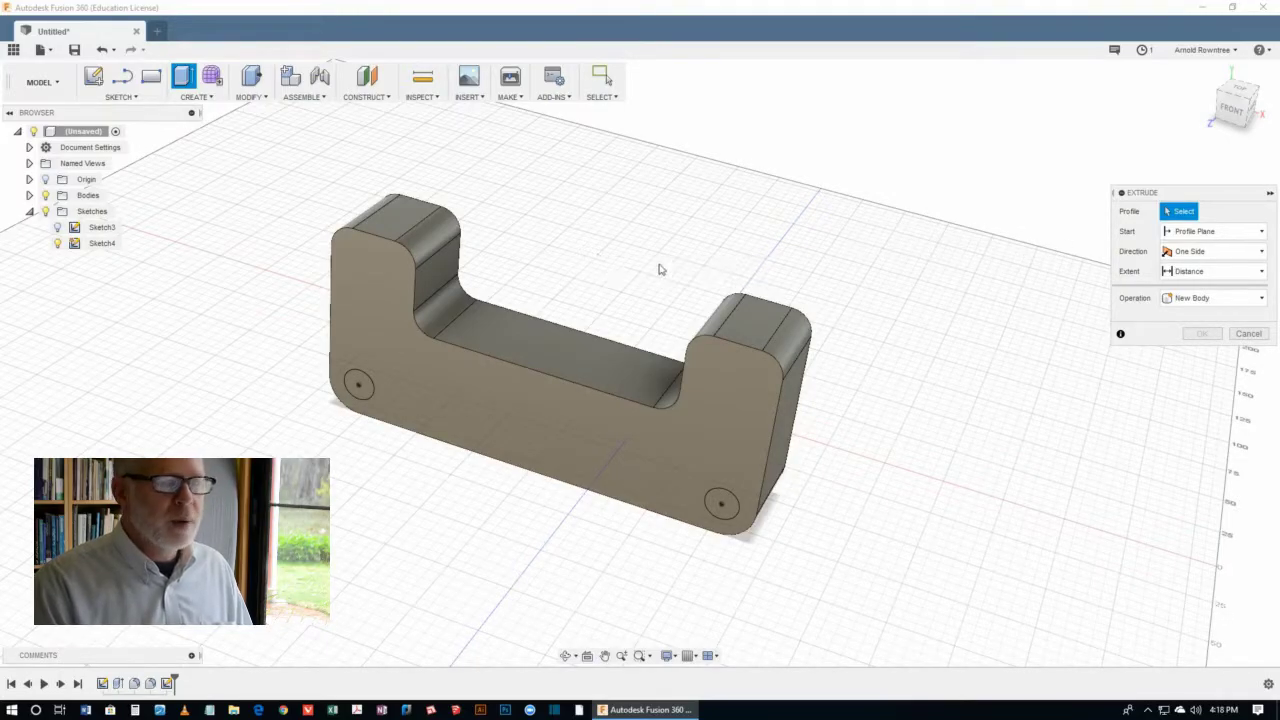
left_click(730, 507)
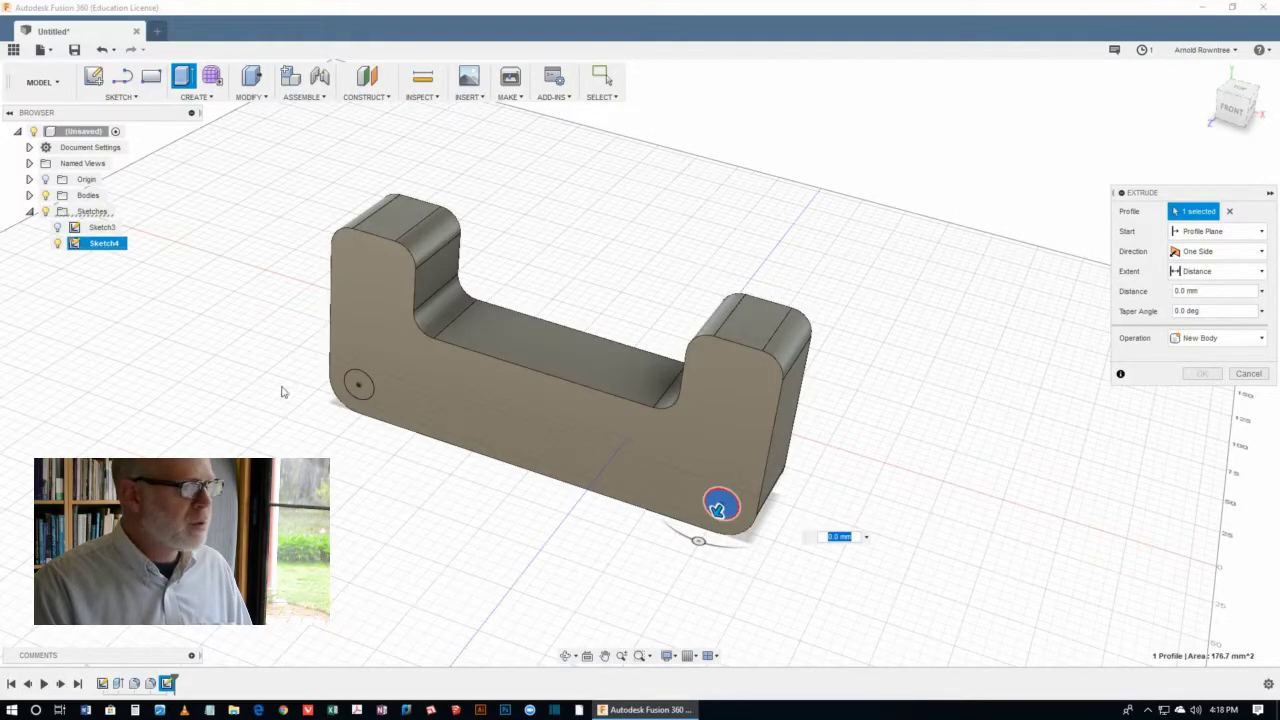
left_click(358, 386)
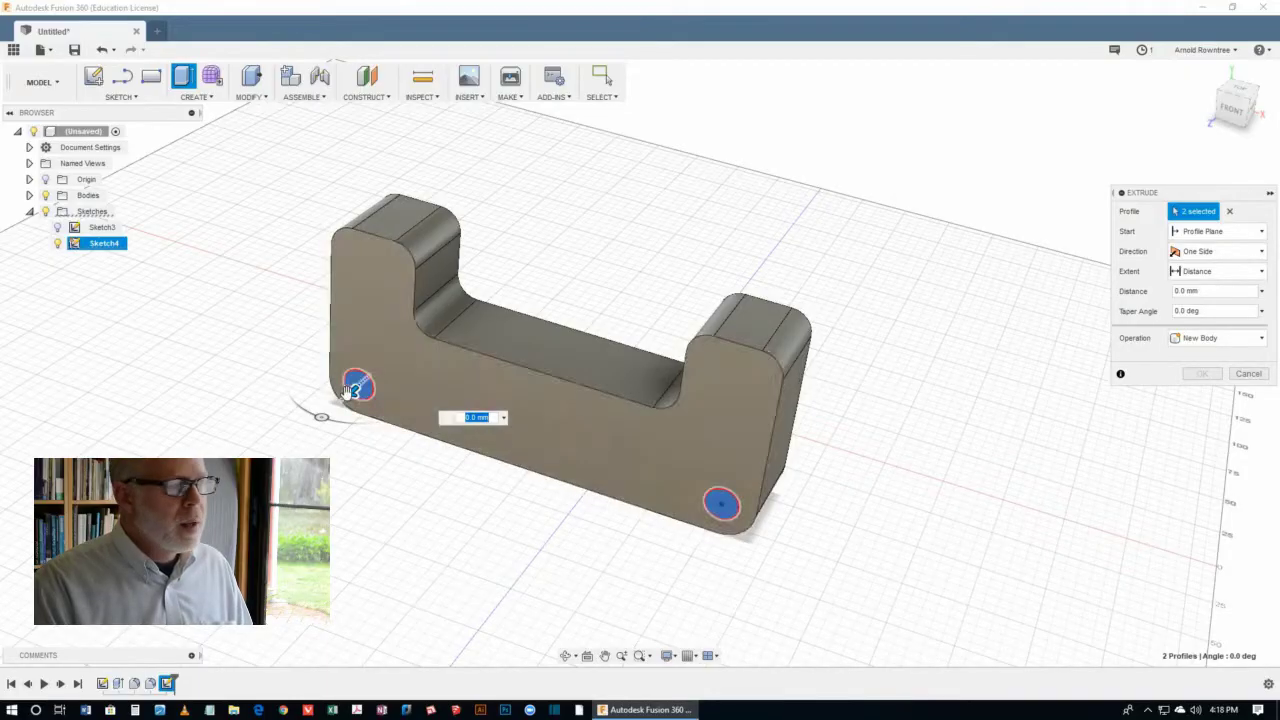
left_click(1261, 233)
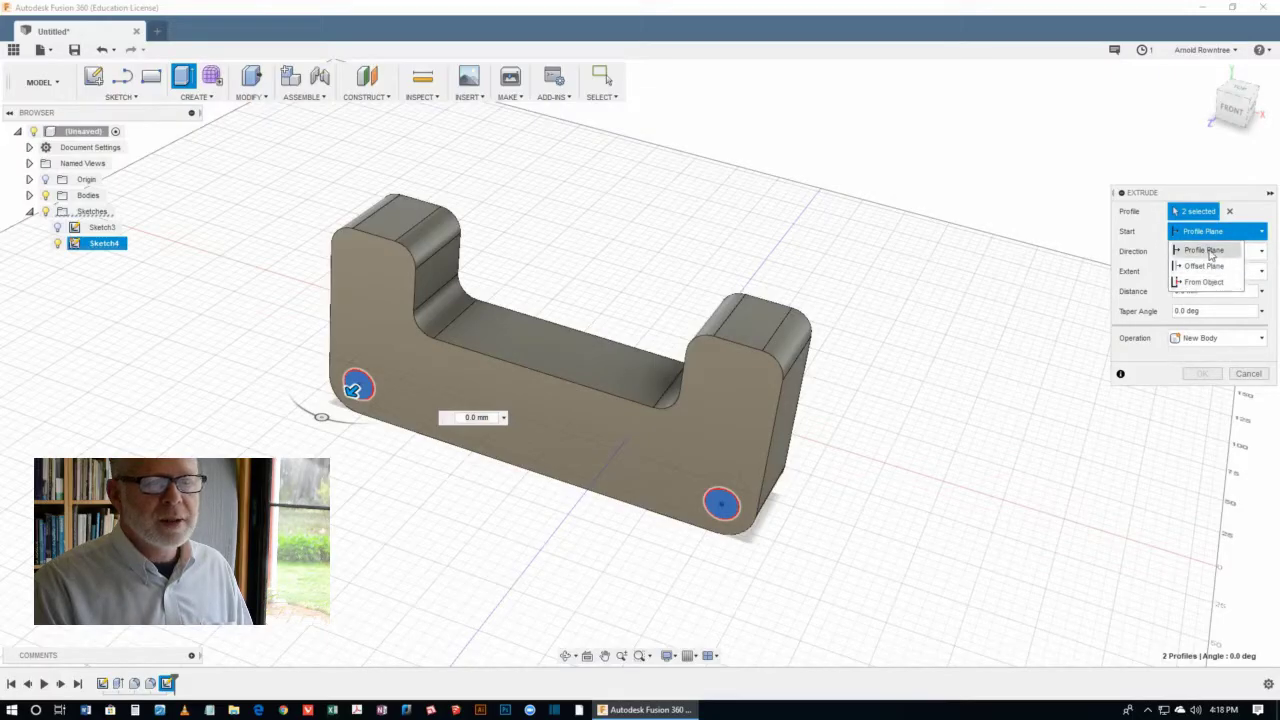
left_click(1210, 251)
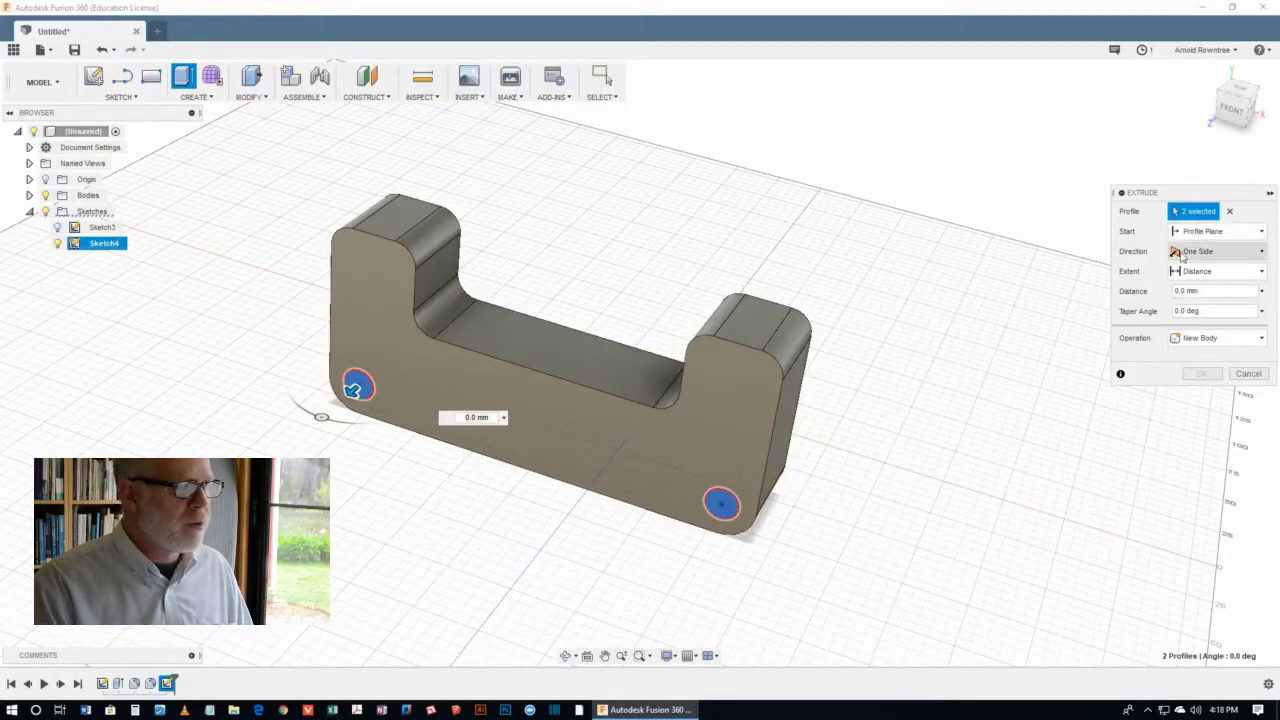
left_click(1255, 256)
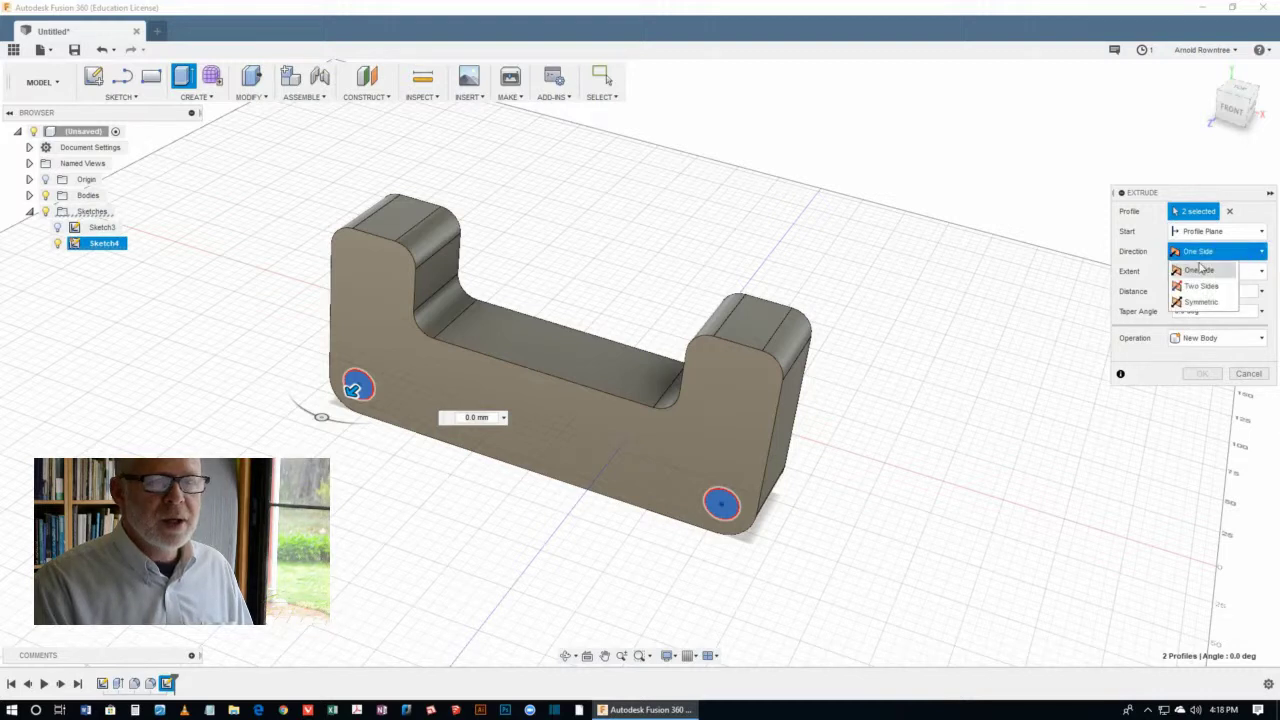
left_click(1205, 273)
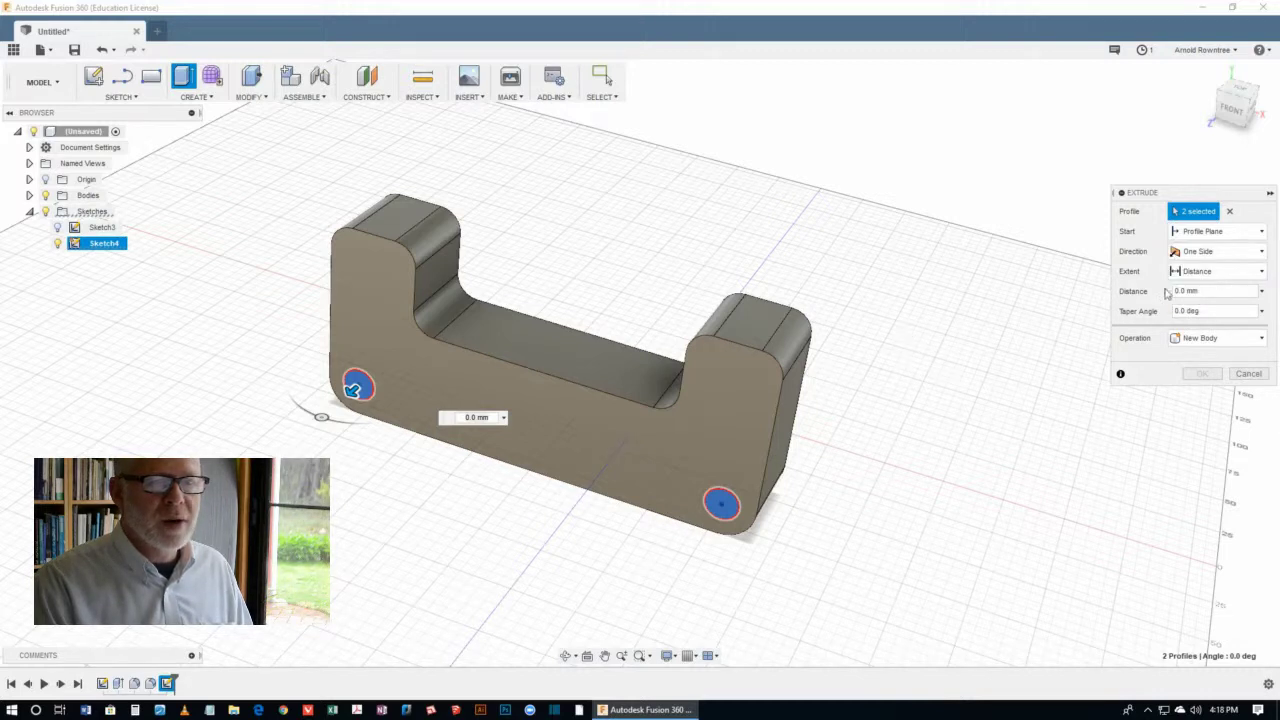
left_click(1259, 273)
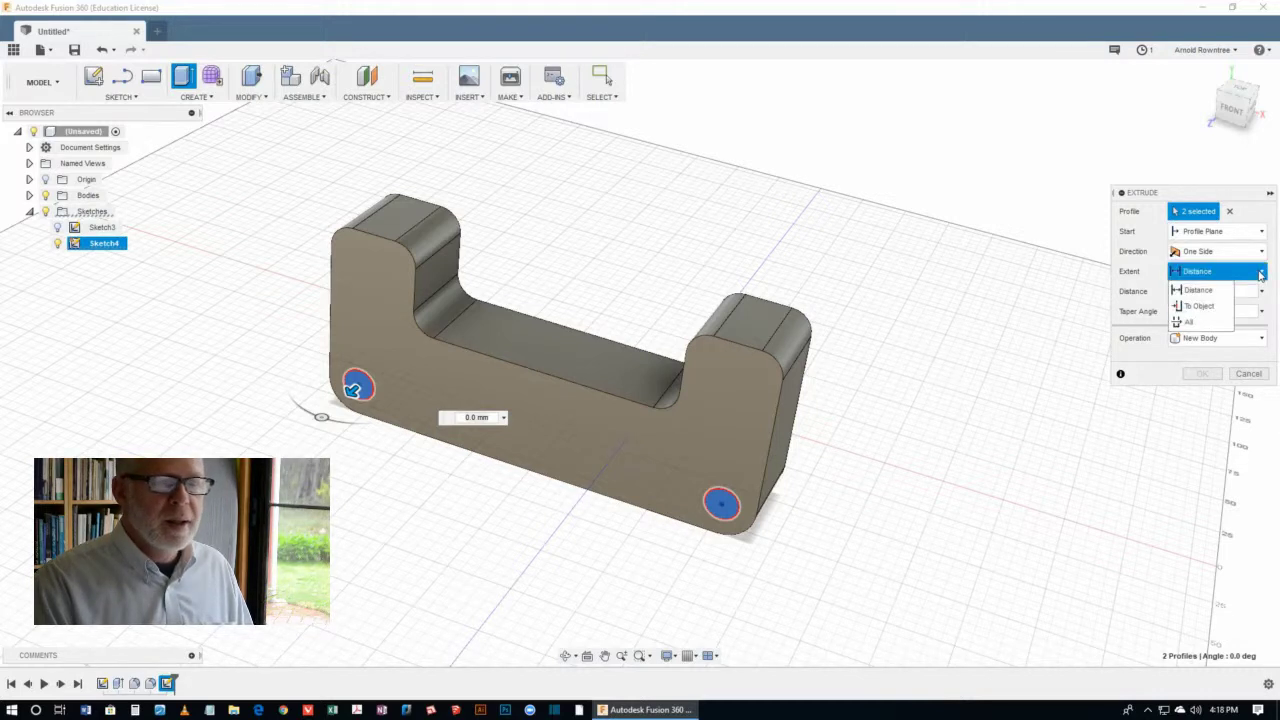
left_click(1190, 321)
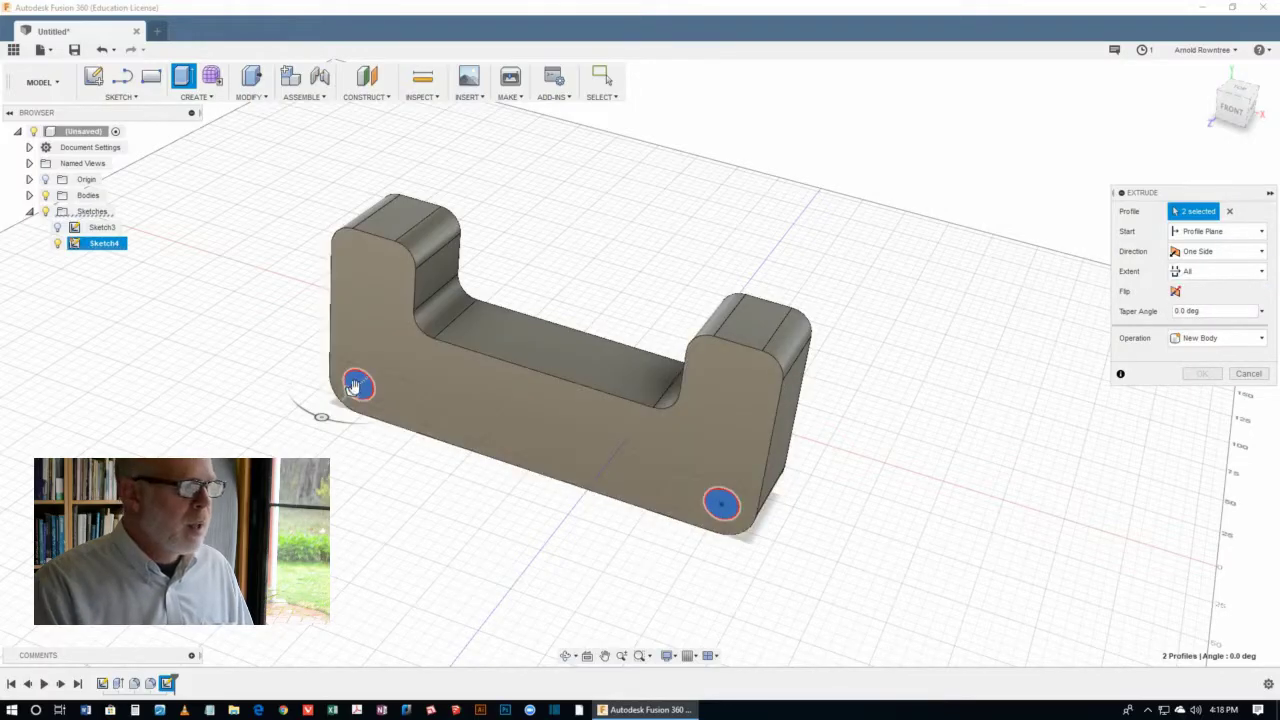
Direct the extrusion back into the body and cut both holes through it with extent All
left_click_drag(353, 388, 468, 289)
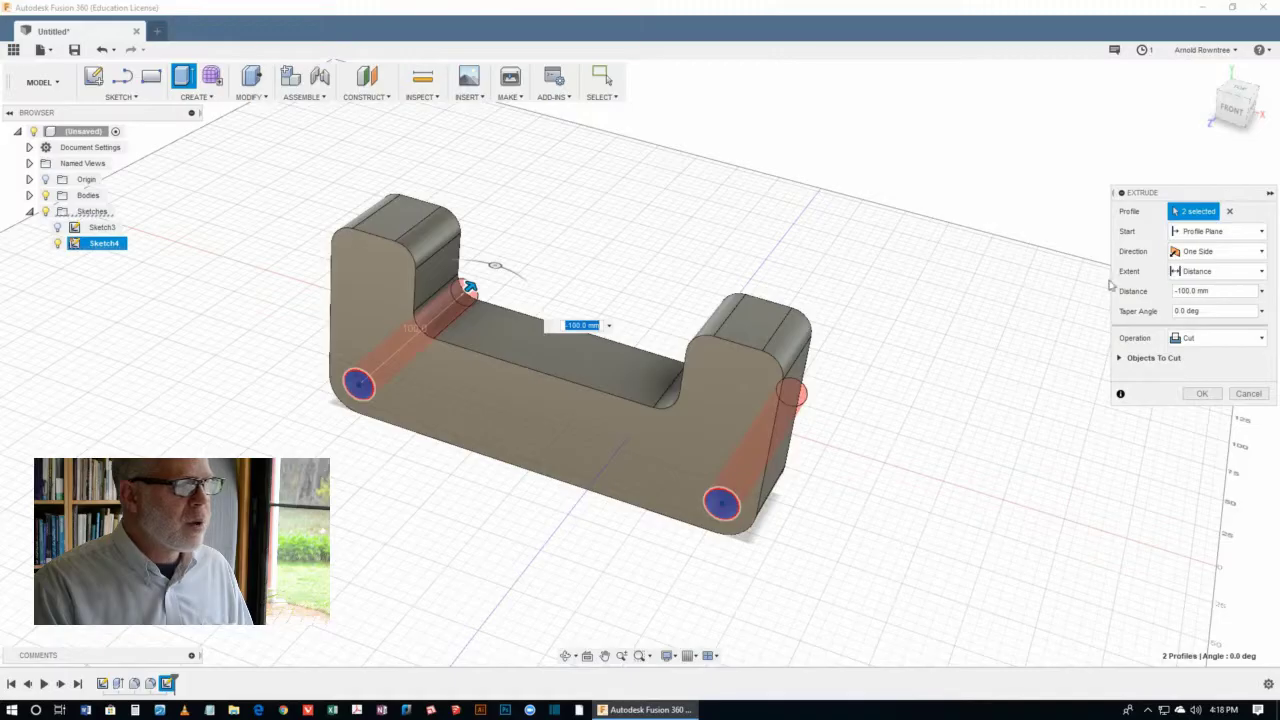
left_click(1260, 274)
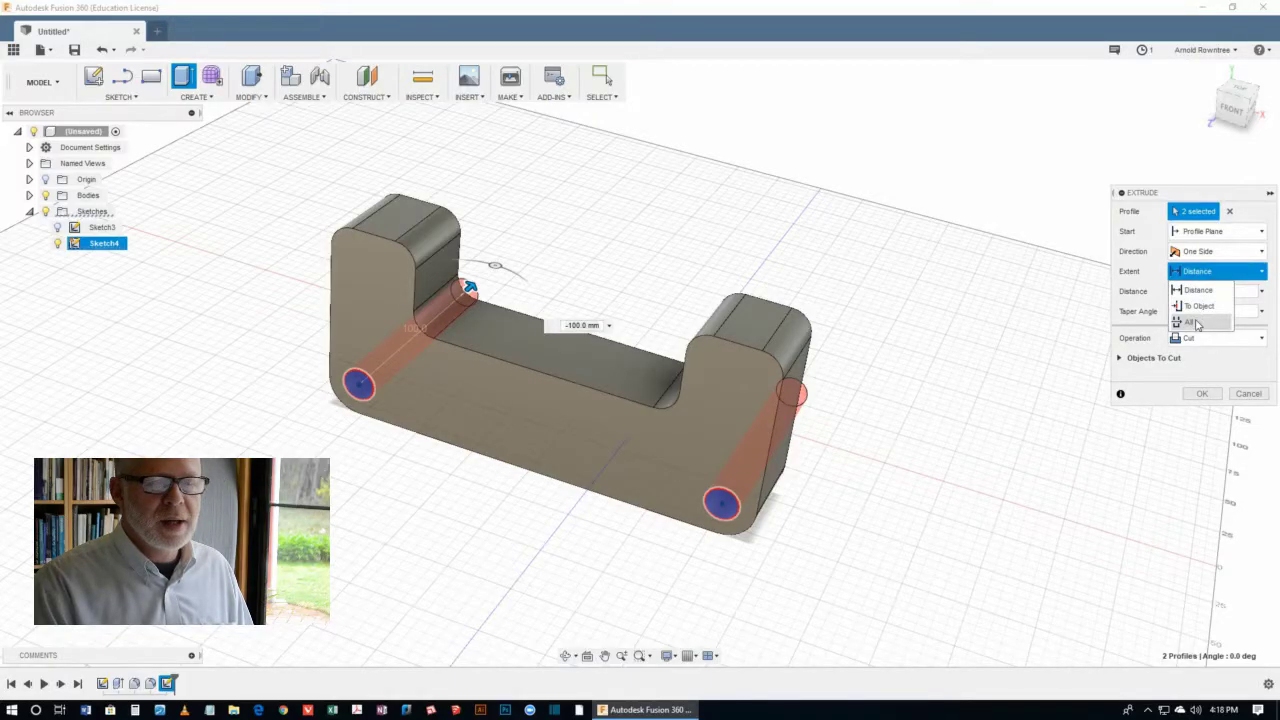
left_click(1193, 322)
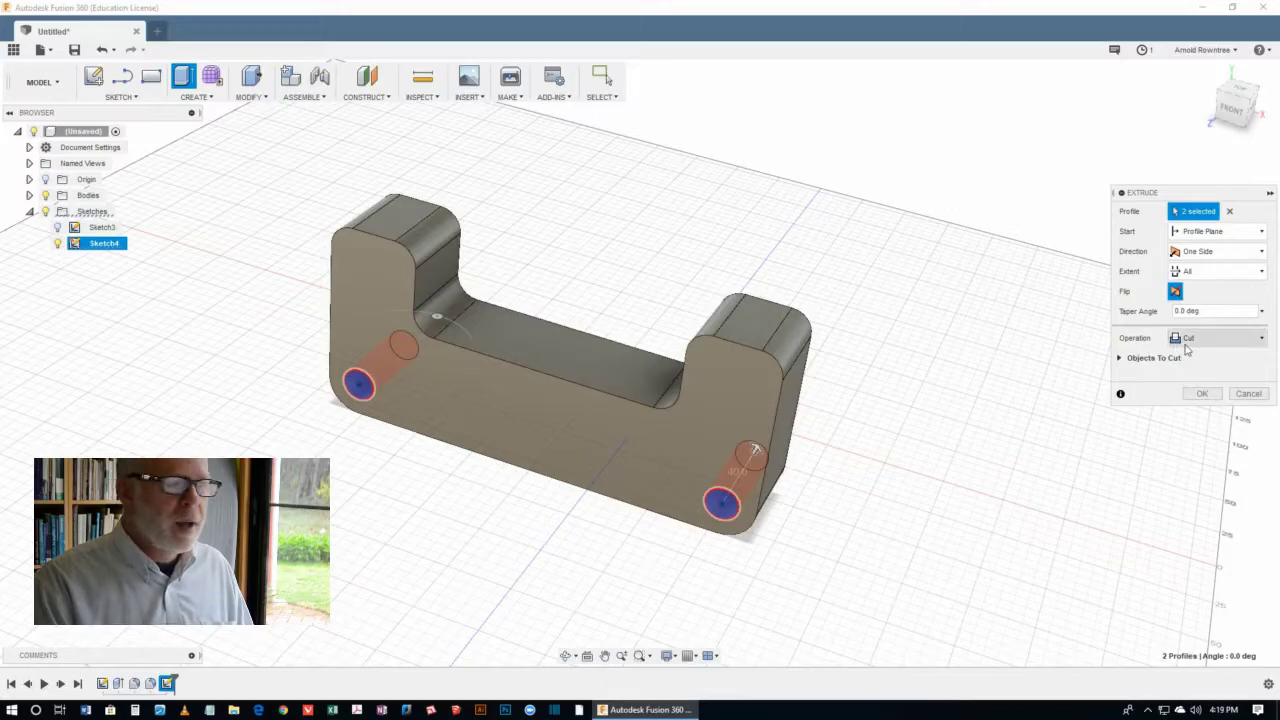
left_click(1263, 339)
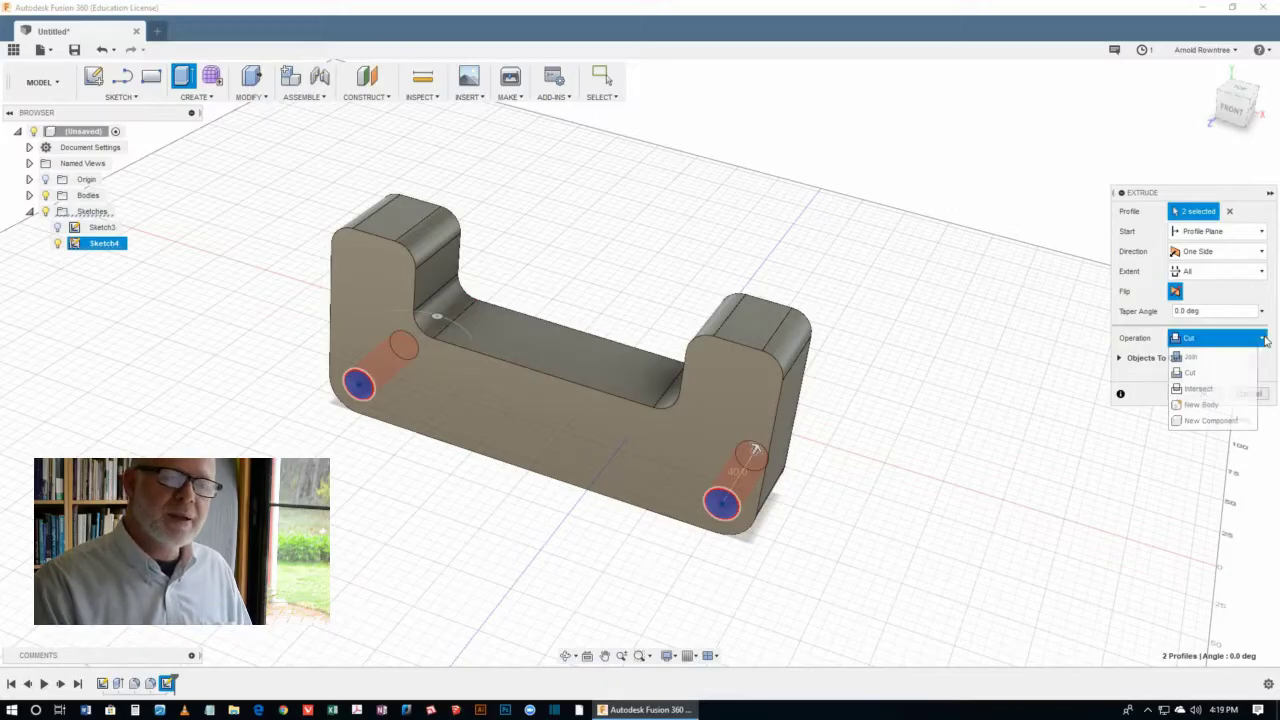
left_click(1199, 374)
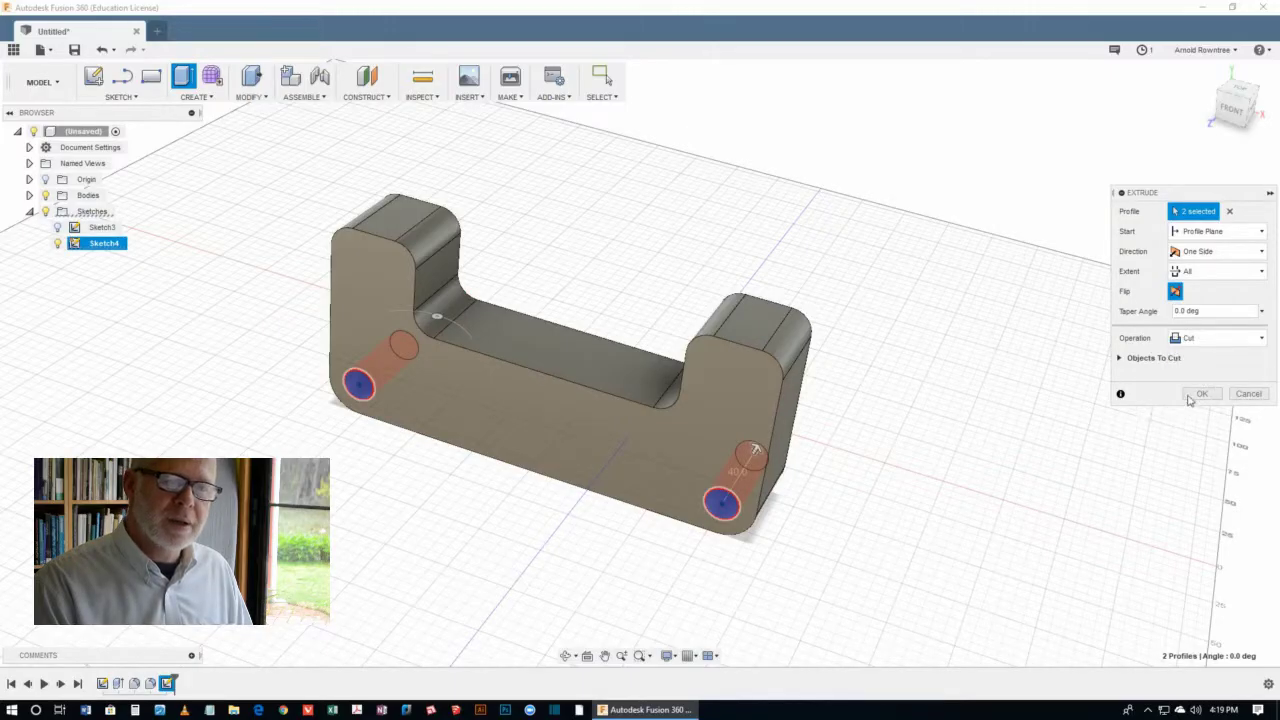
left_click(1201, 395)
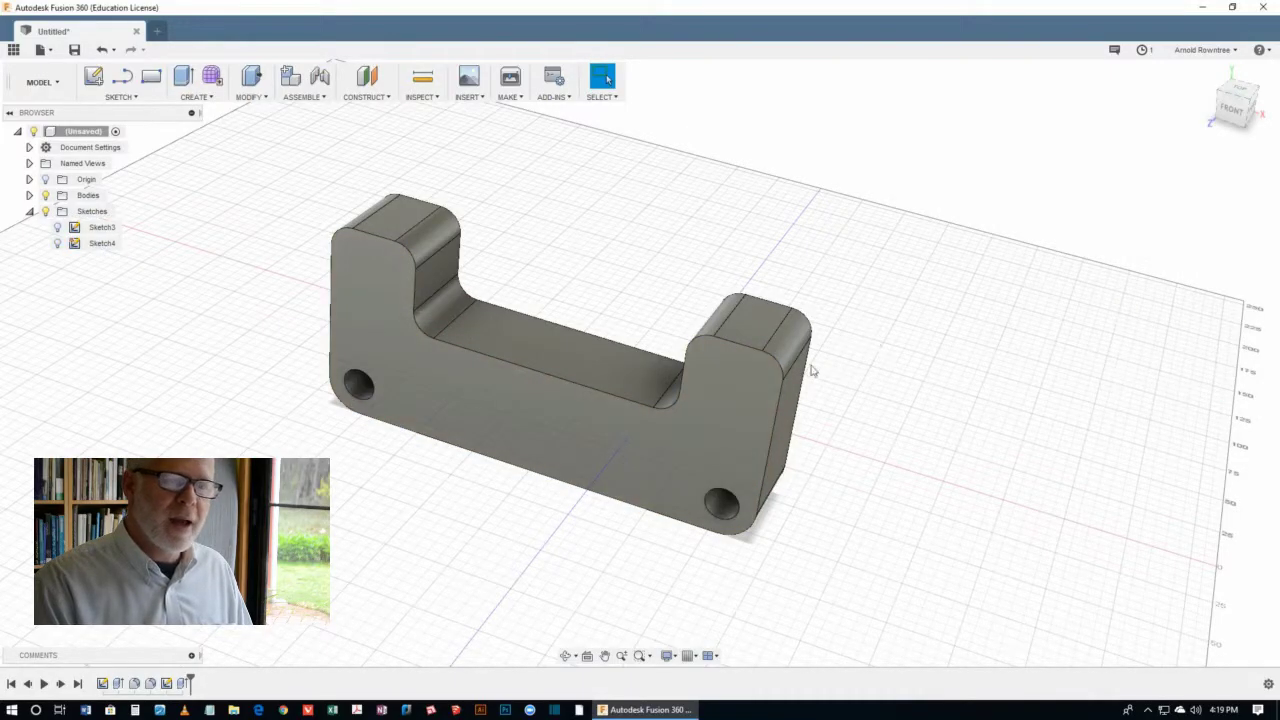
Examine the finished block and its two holes from a different angle and at various distances
scroll(772, 288, "up", 1)
scroll(769, 283, "down", 3)
middle_click_drag(769, 283, 735, 331, "shift")
key("Escape")
scroll(680, 340, "down", 2)
scroll(680, 340, "up", 4)
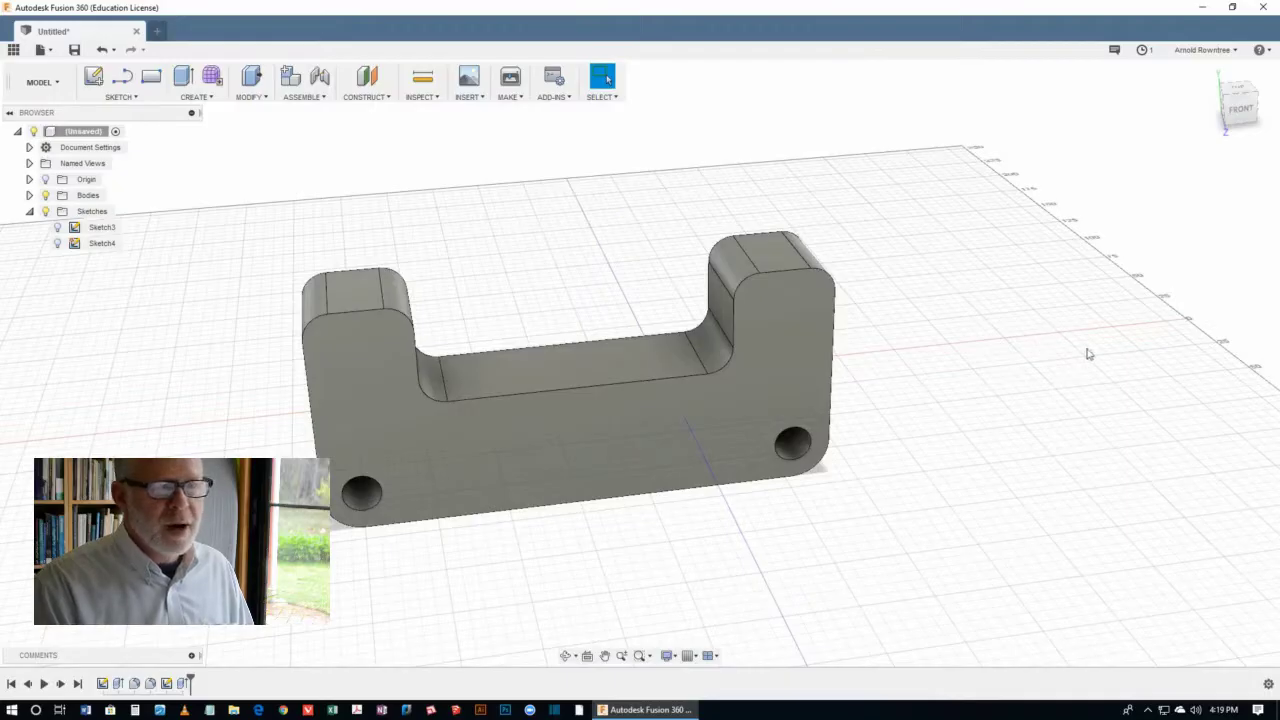
scroll(1102, 348, "down", 5)
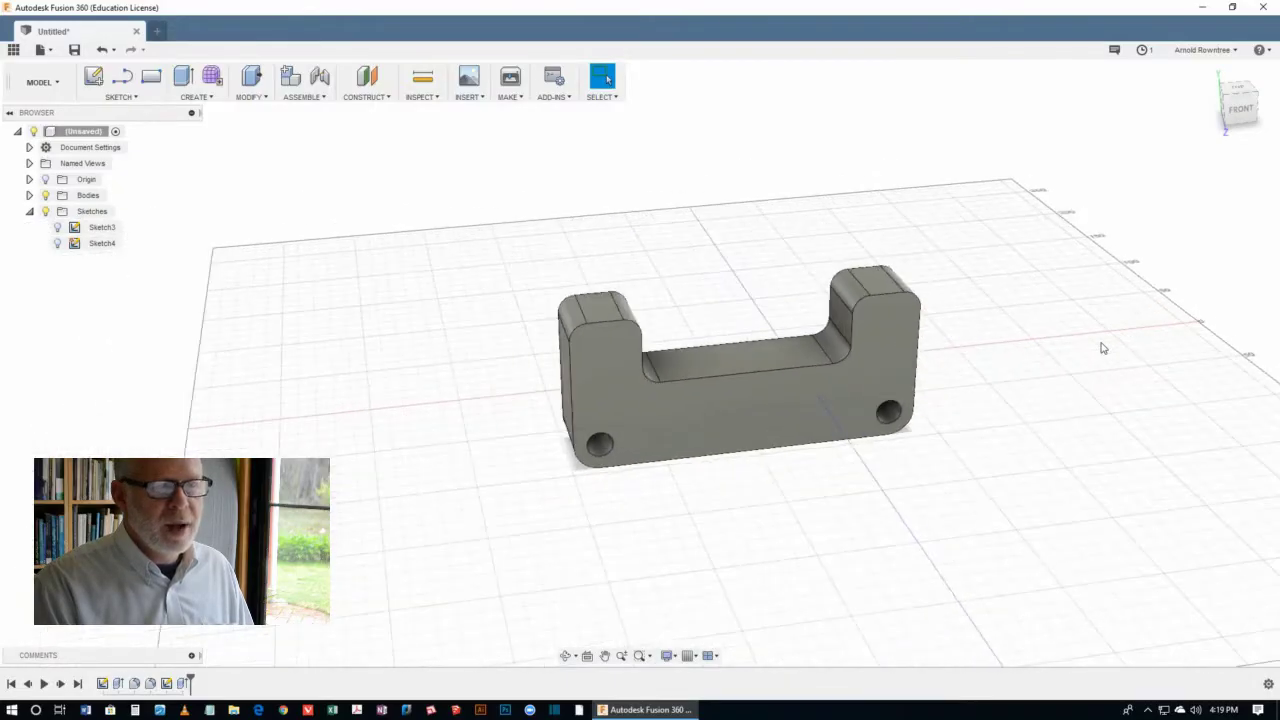
scroll(1102, 348, "down", 2)
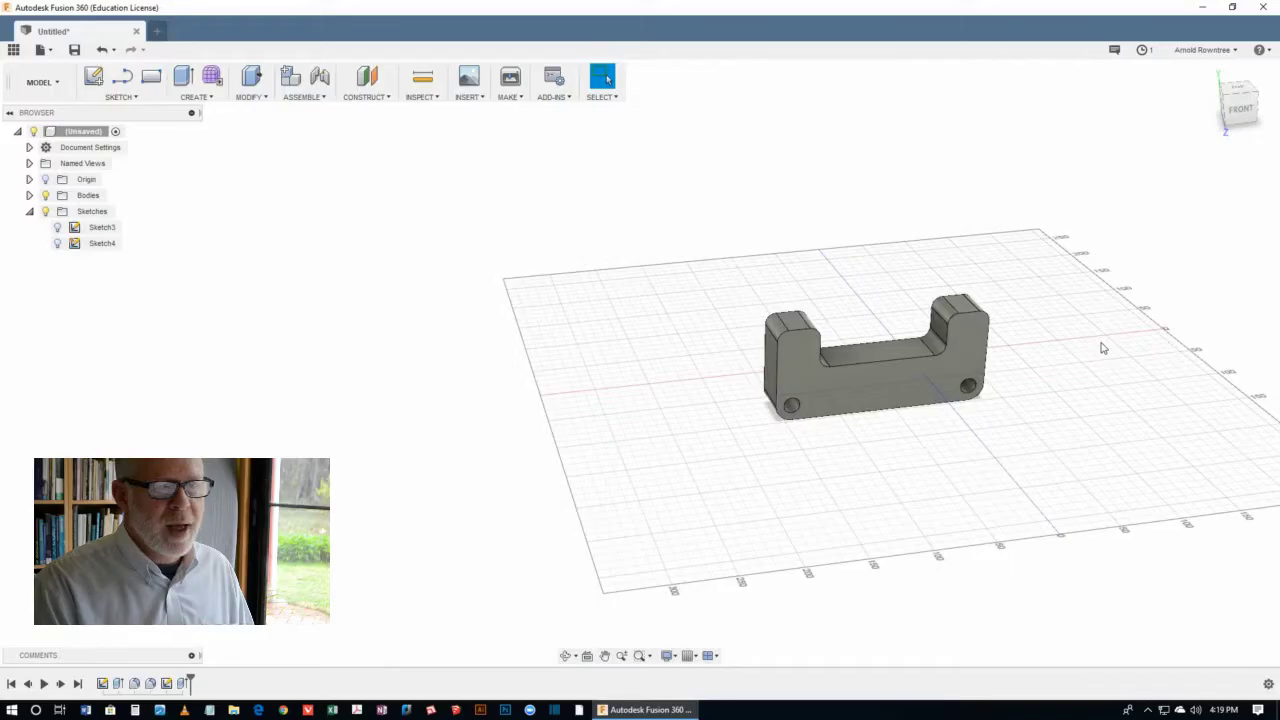
scroll(1102, 348, "up", 7)
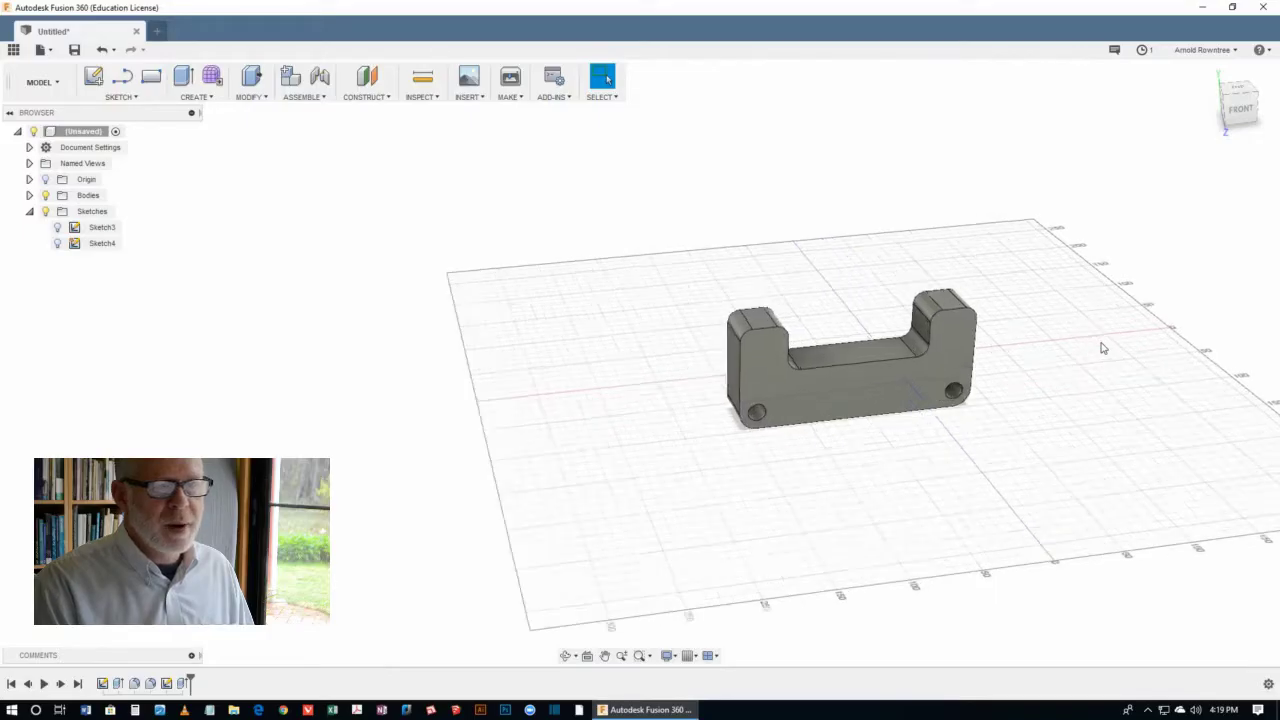
scroll(1102, 348, "up", 5)
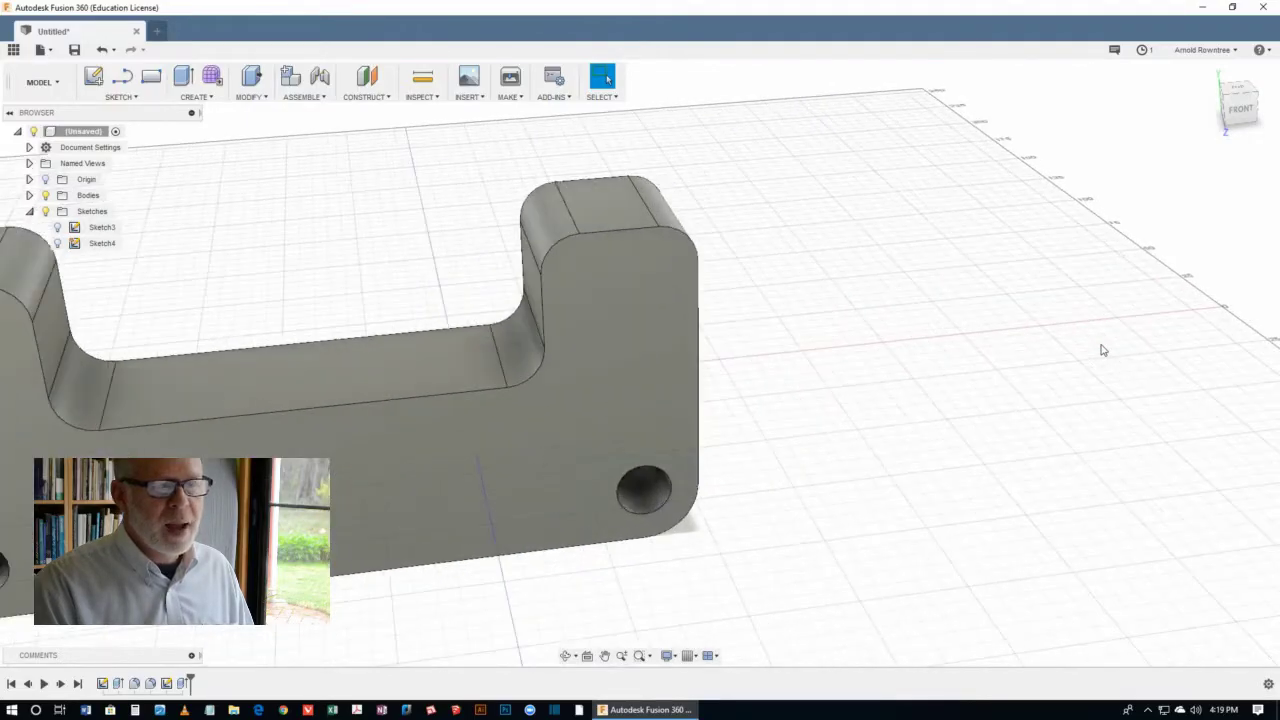
scroll(1102, 348, "down", 3)
scroll(1103, 349, "down", 3)
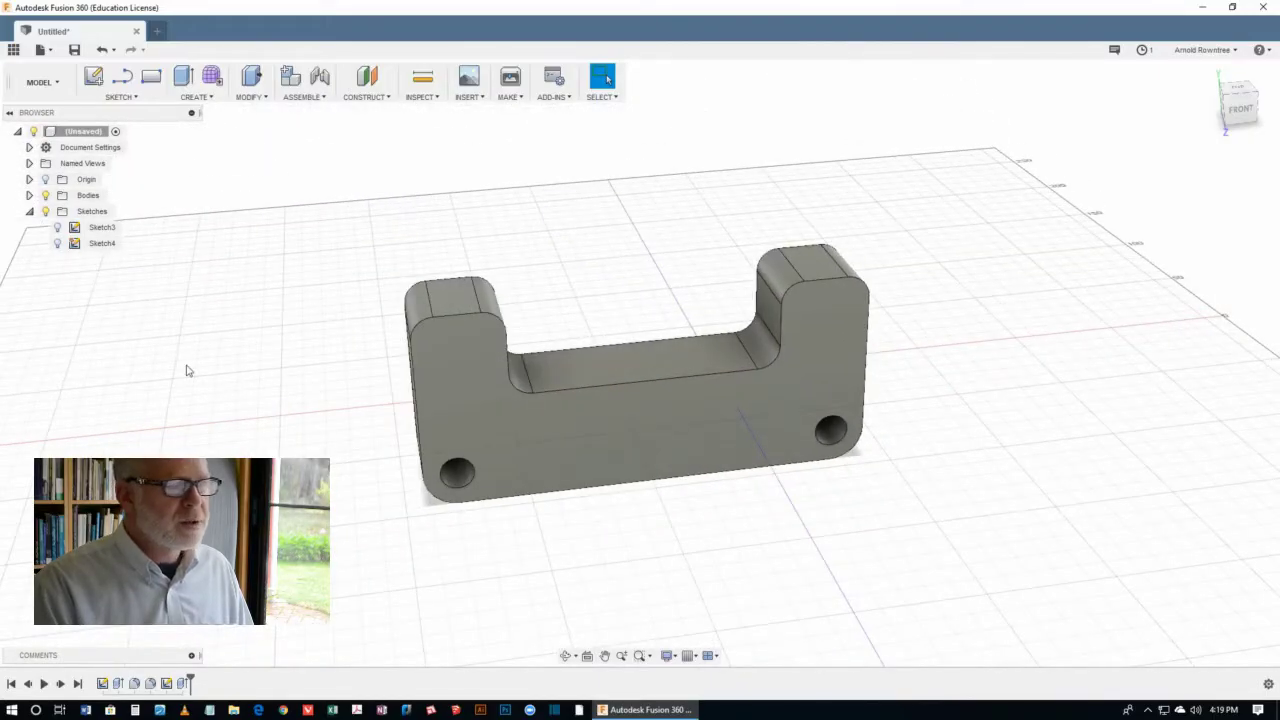
scroll(186, 371, "down", 5)
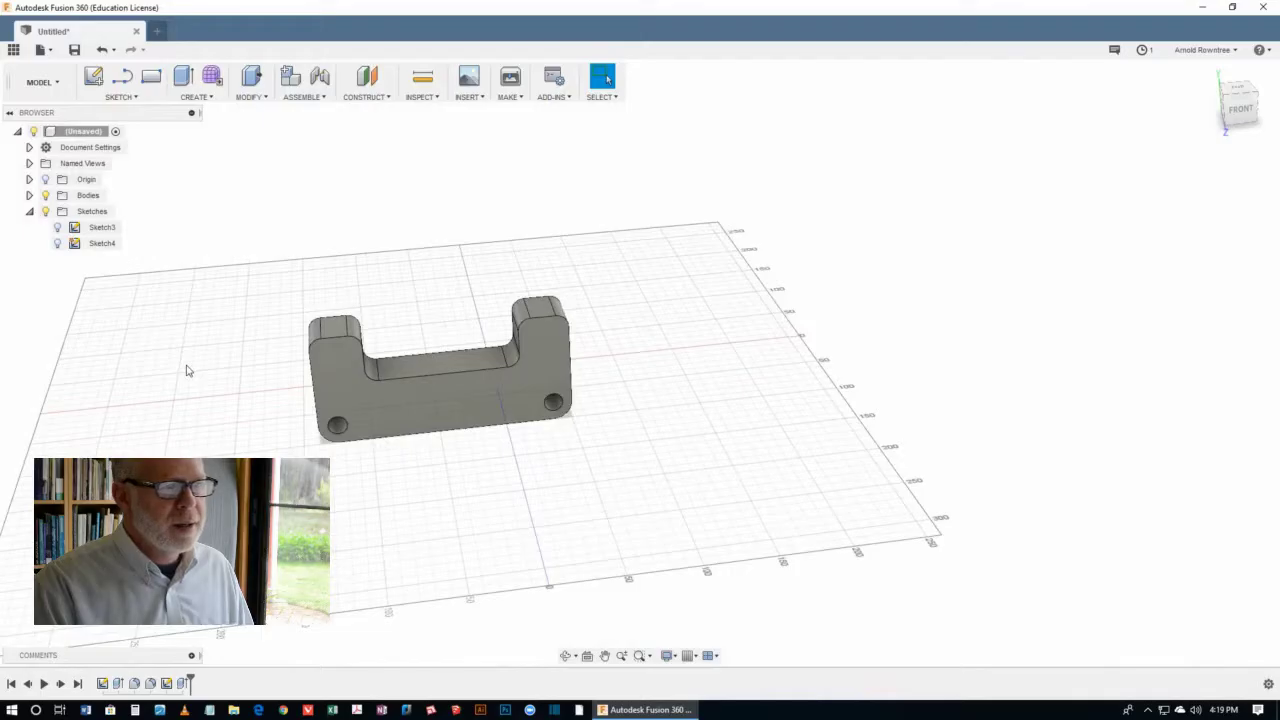
scroll(186, 371, "up", 8)
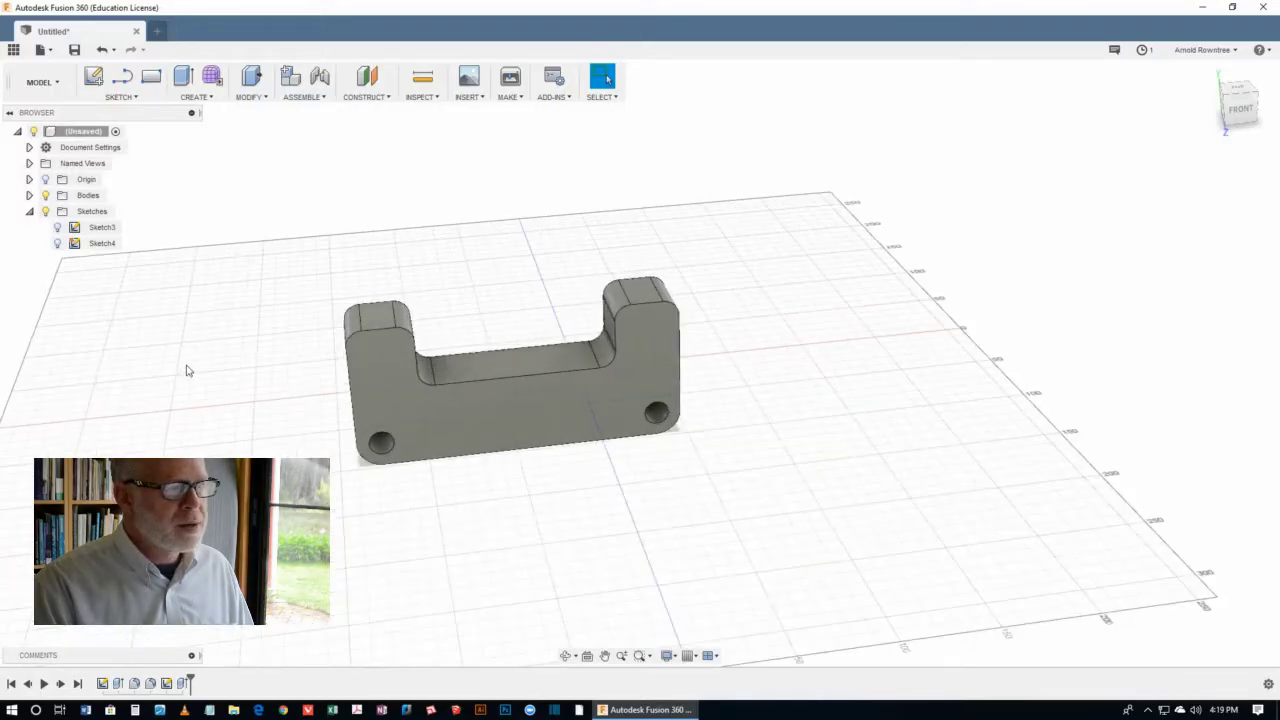
scroll(186, 372, "up", 6)
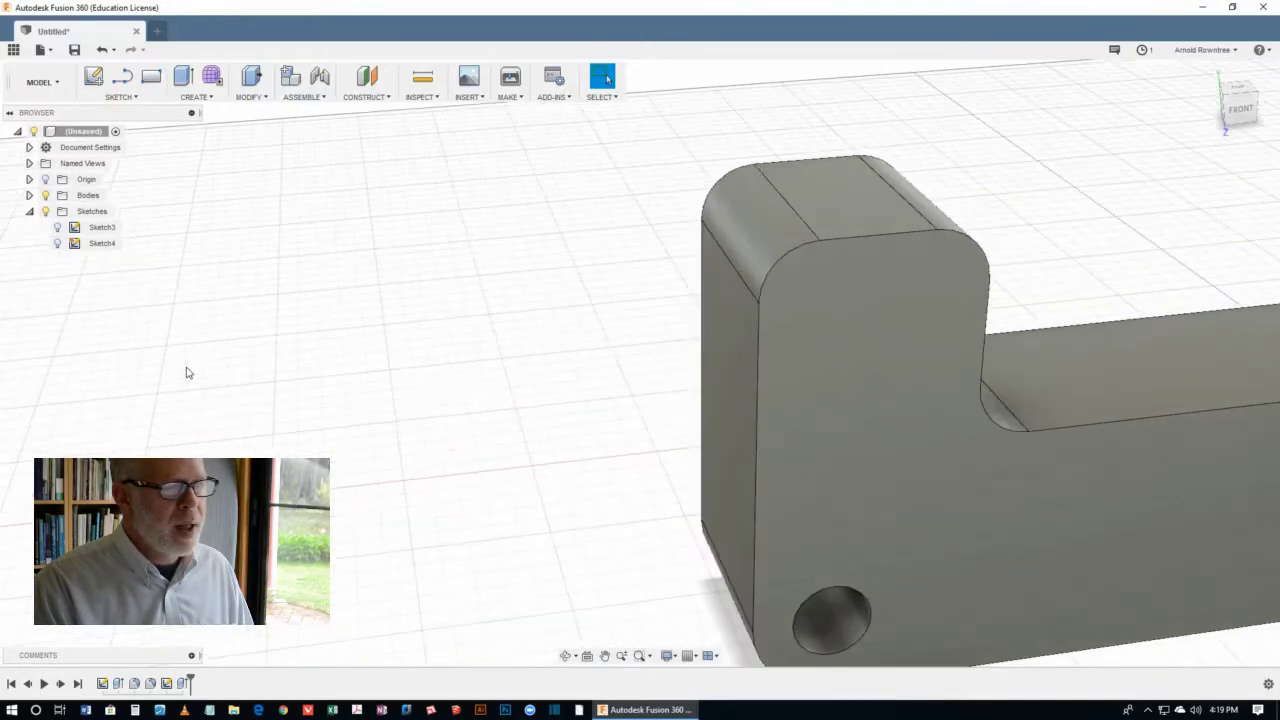
scroll(186, 372, "down", 8)
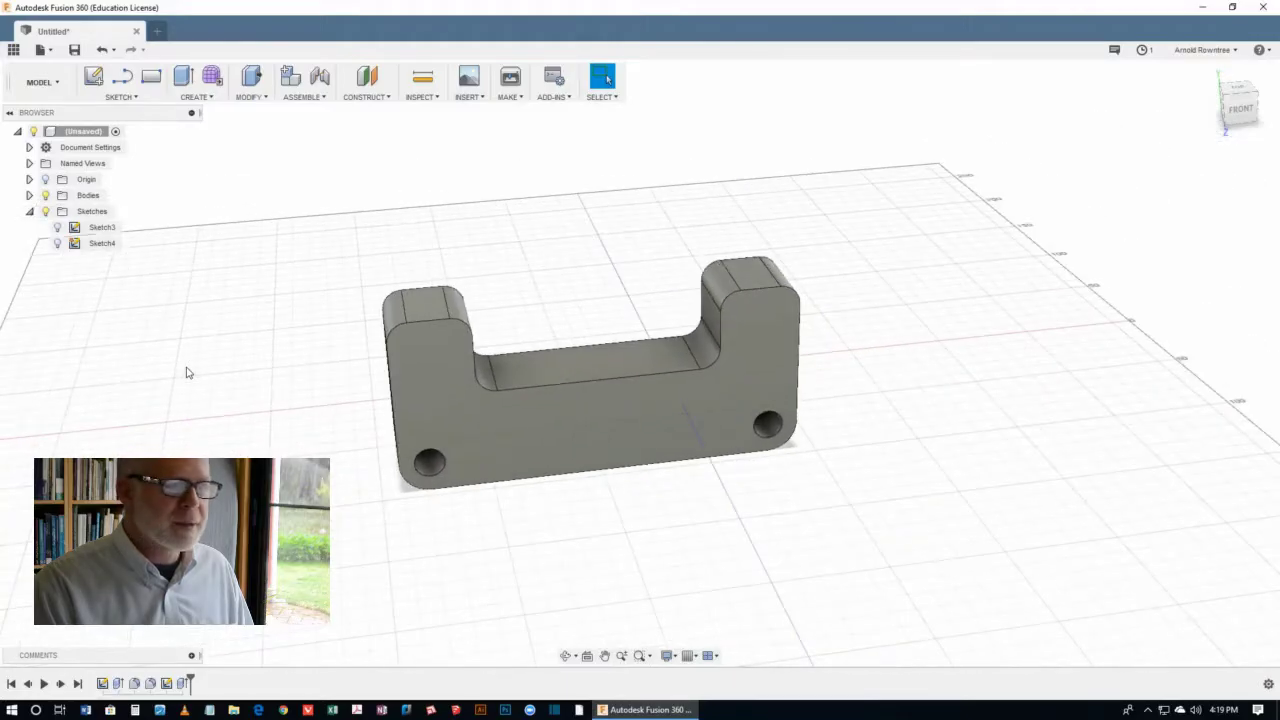
middle_click_drag(671, 441, 640, 320, "shift")
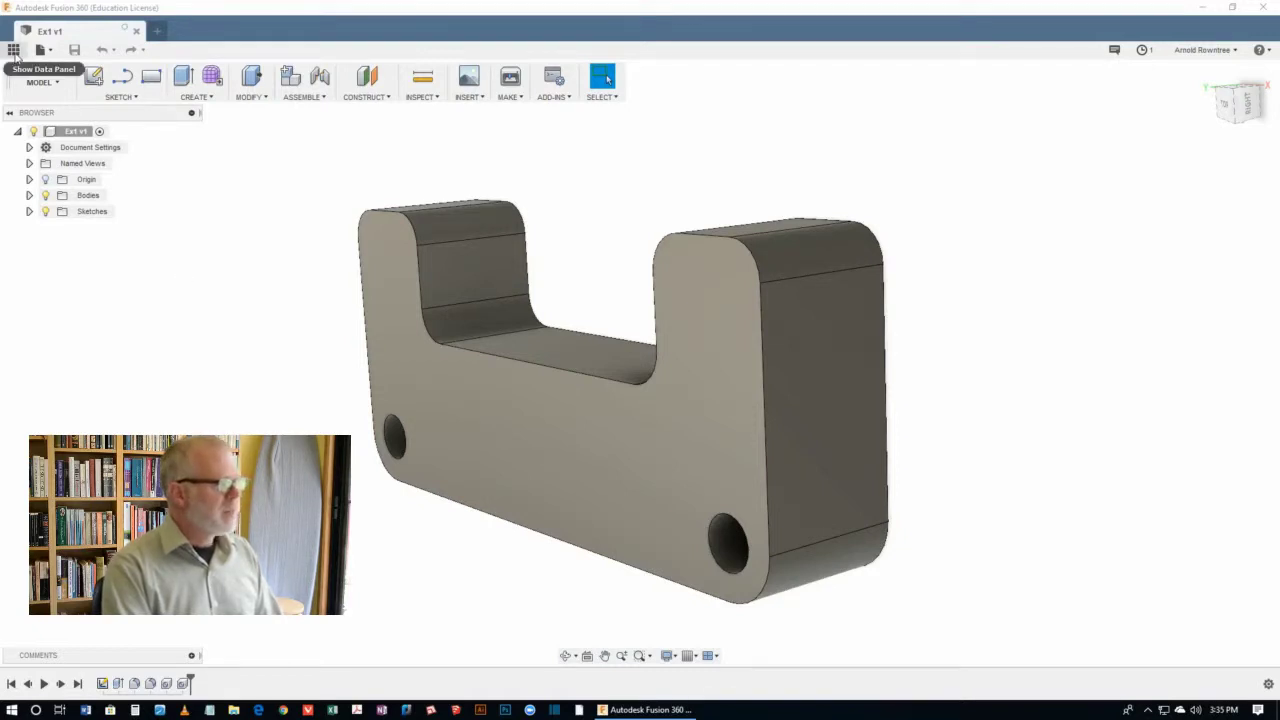
Open the 16 Parts folder of the CAD Curriculum project and save a copy of the block design there as "Part 1"
left_click(14, 51)
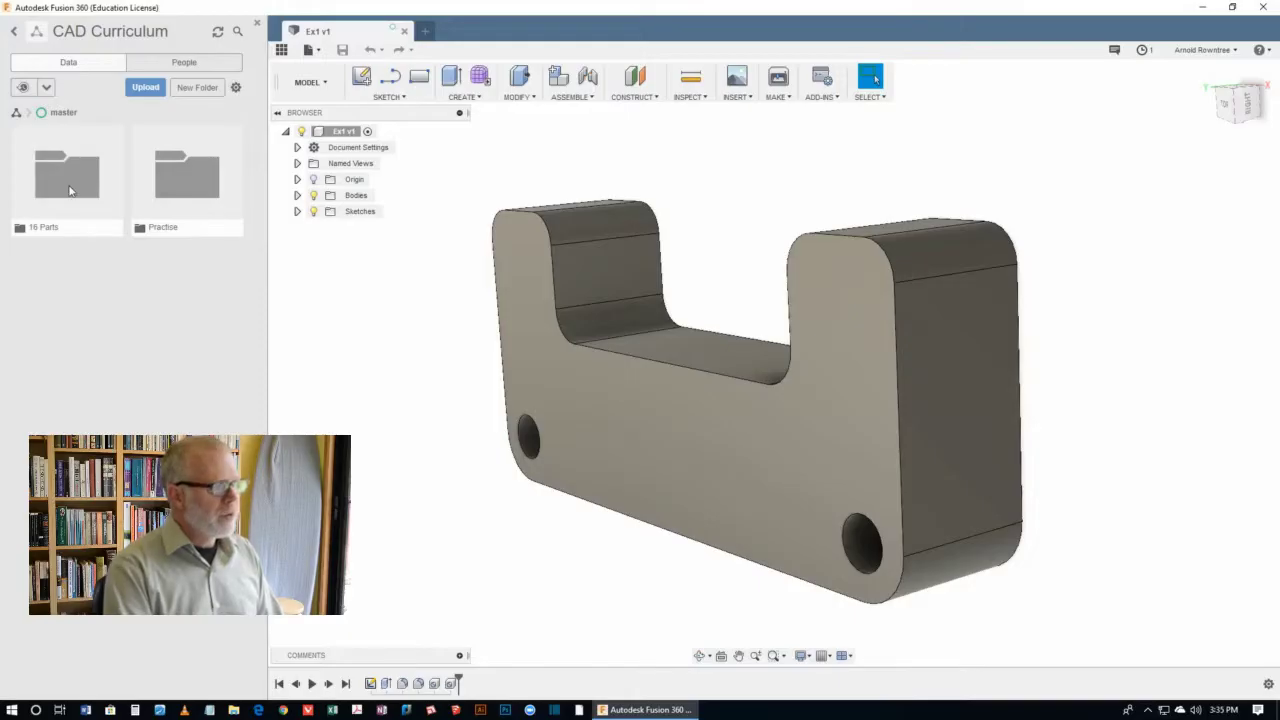
double_click(65, 191)
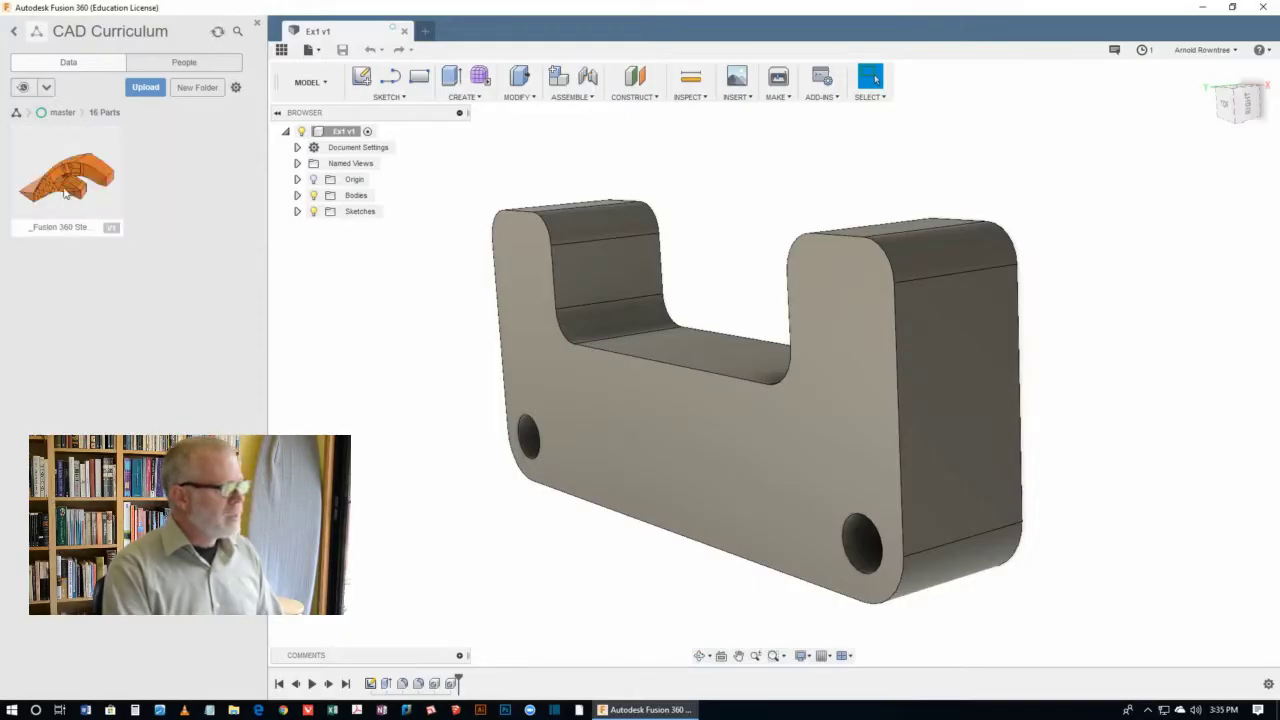
left_click(318, 52)
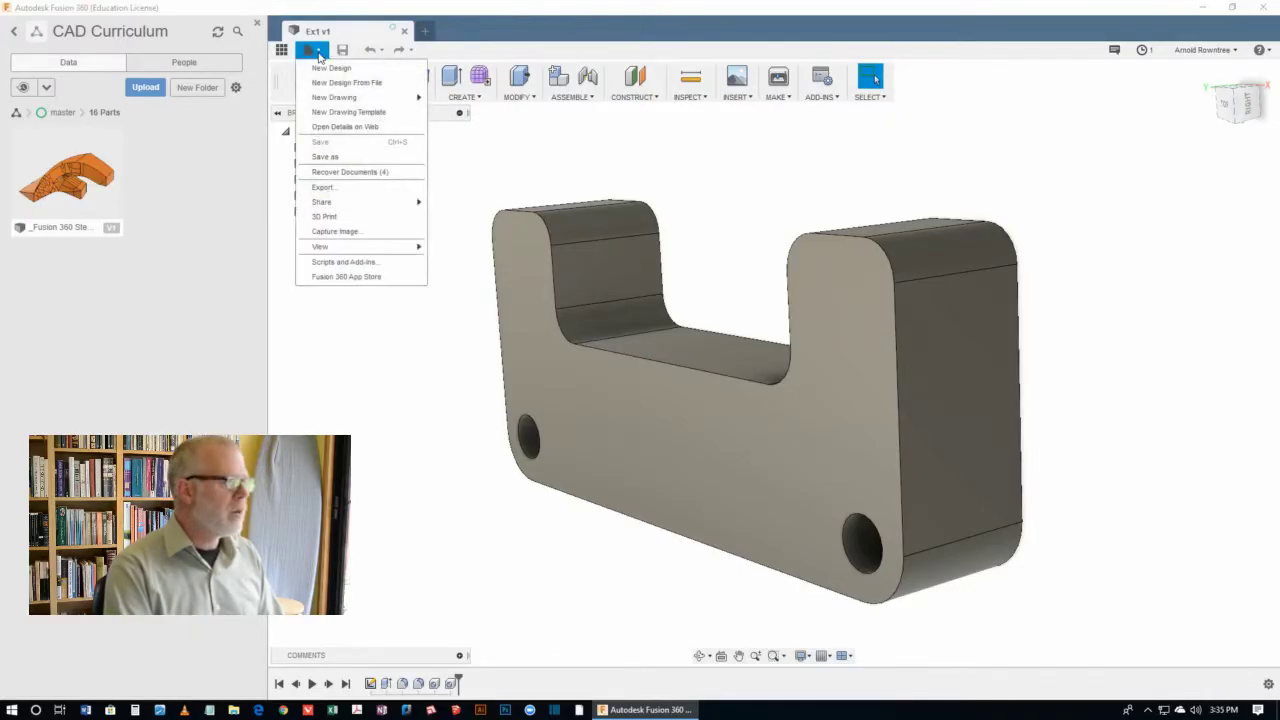
left_click(324, 157)
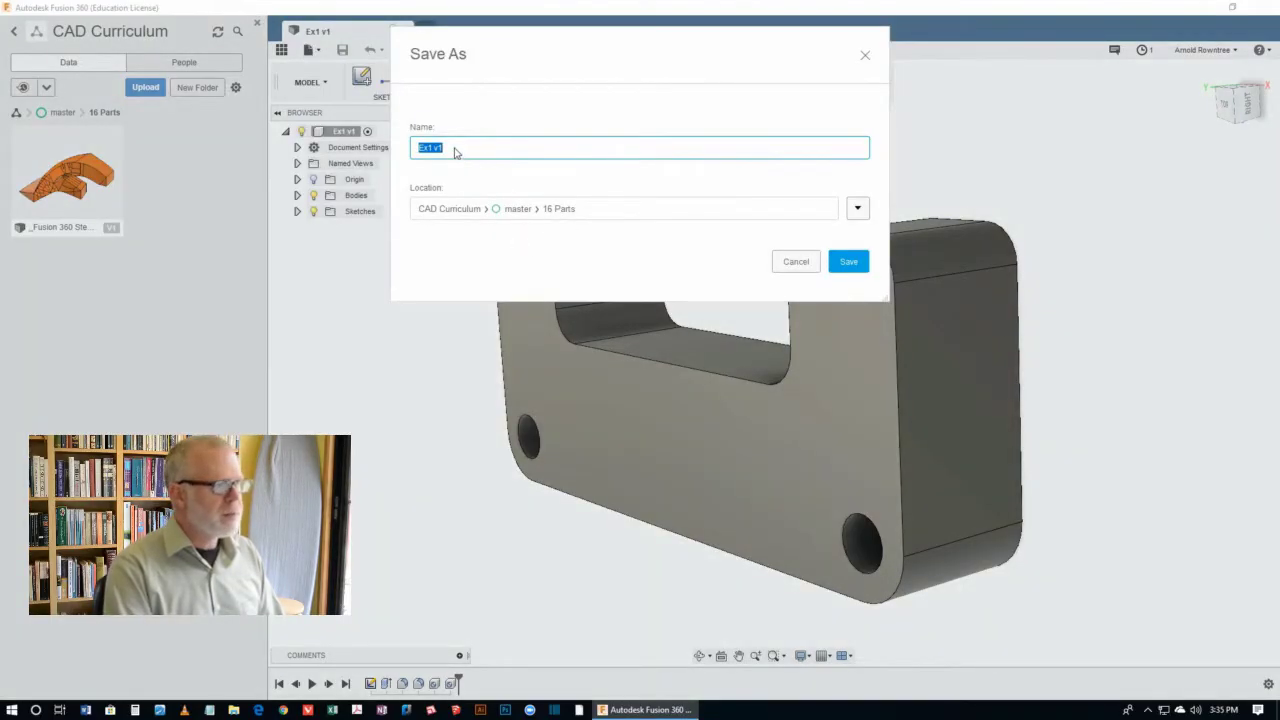
type("Part 1")
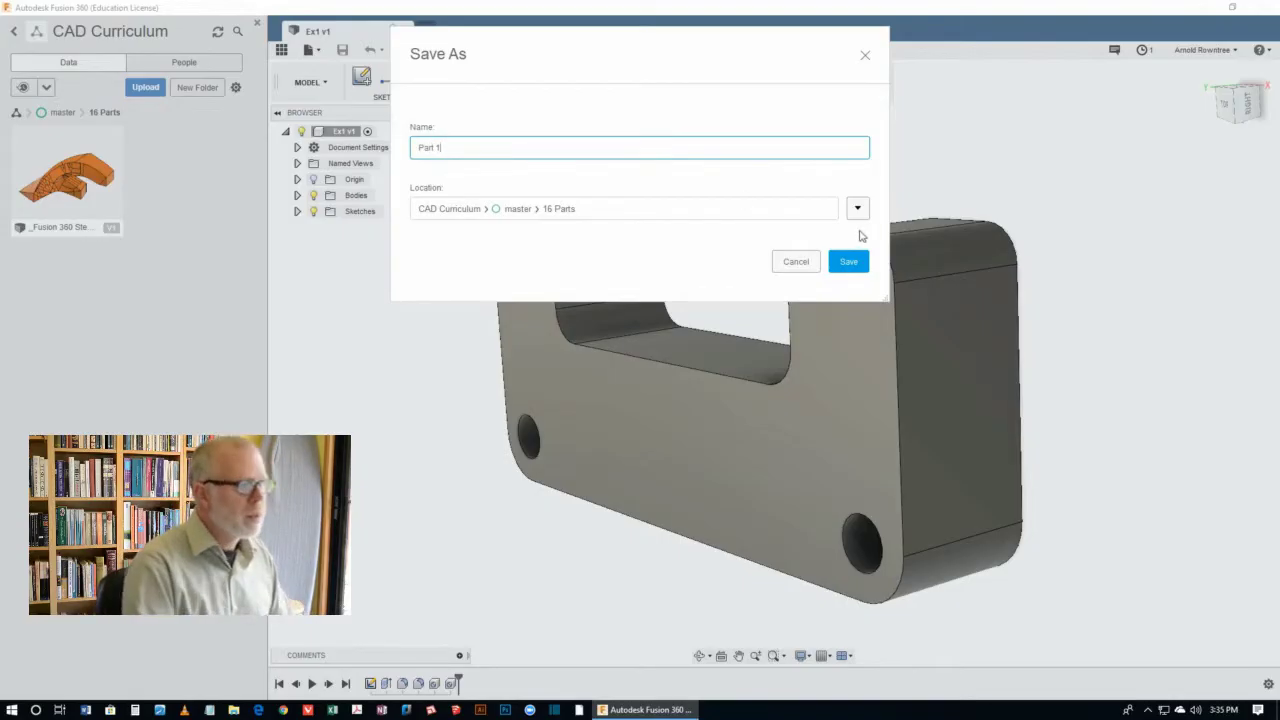
left_click(840, 266)
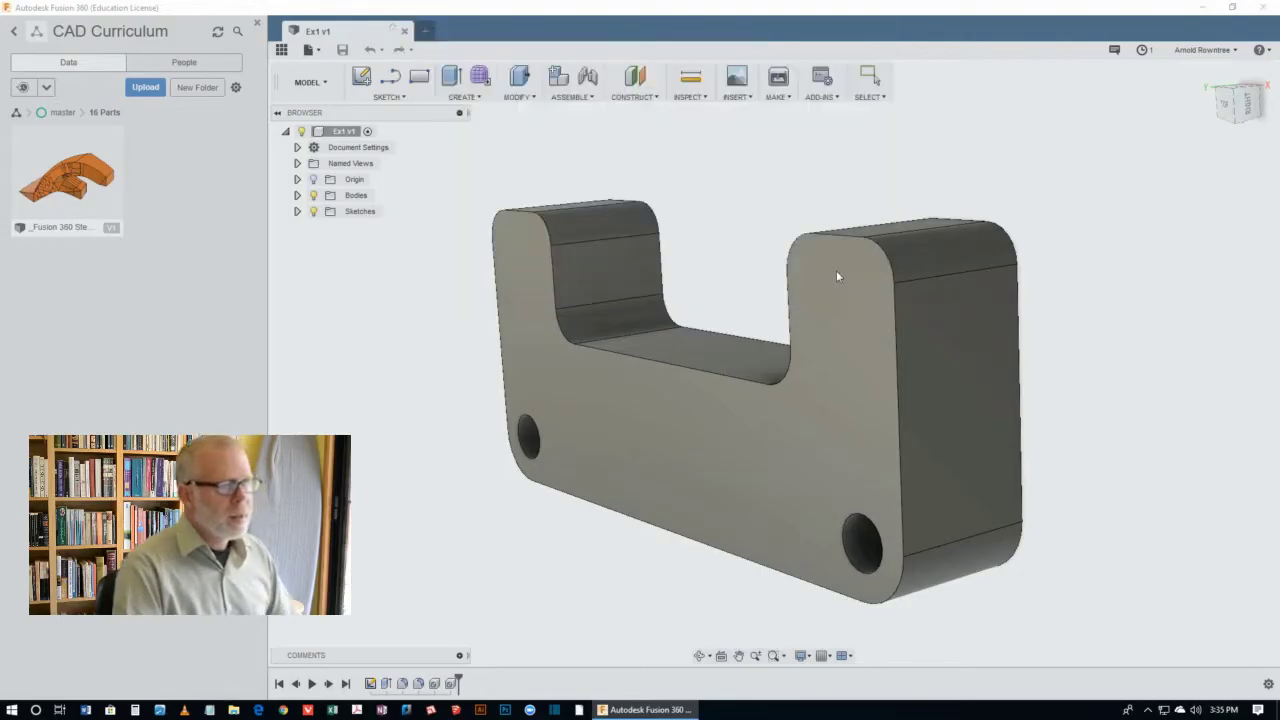